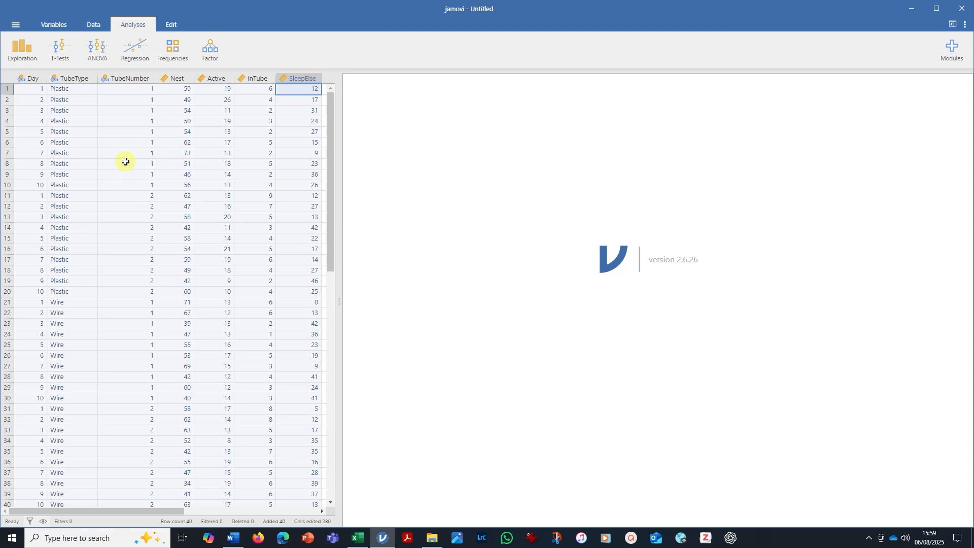
Set up a factorial ANOVA with Nest as dependent variable and TubeType and TubeNumber as fixed factors.
{"action": "left_click", "coordinate": [99, 60]}
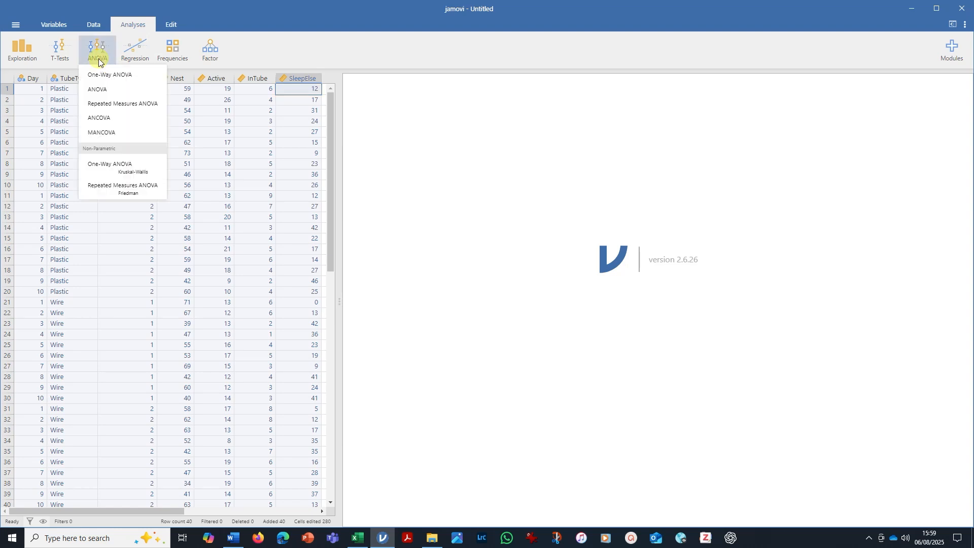
{"action": "left_click", "coordinate": [107, 90]}
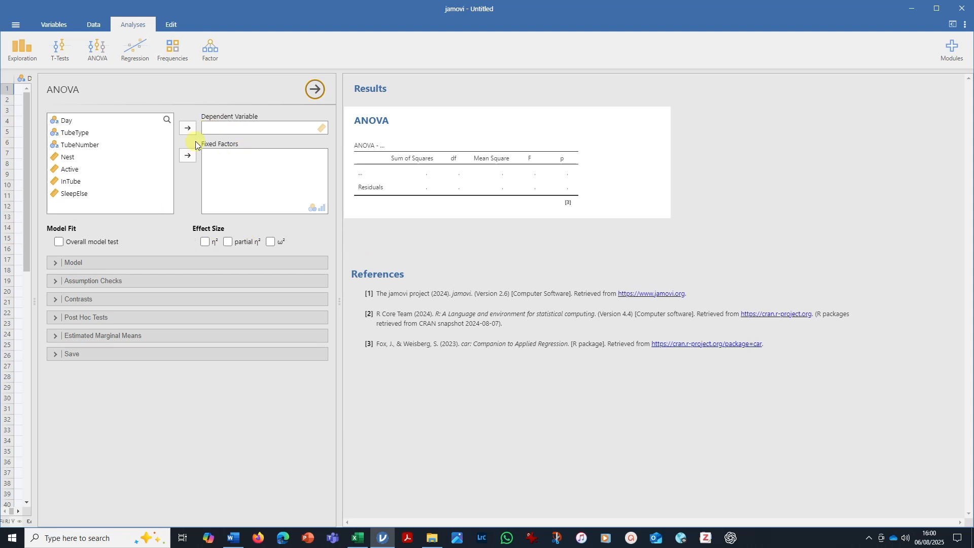
{"action": "left_click", "coordinate": [66, 157]}
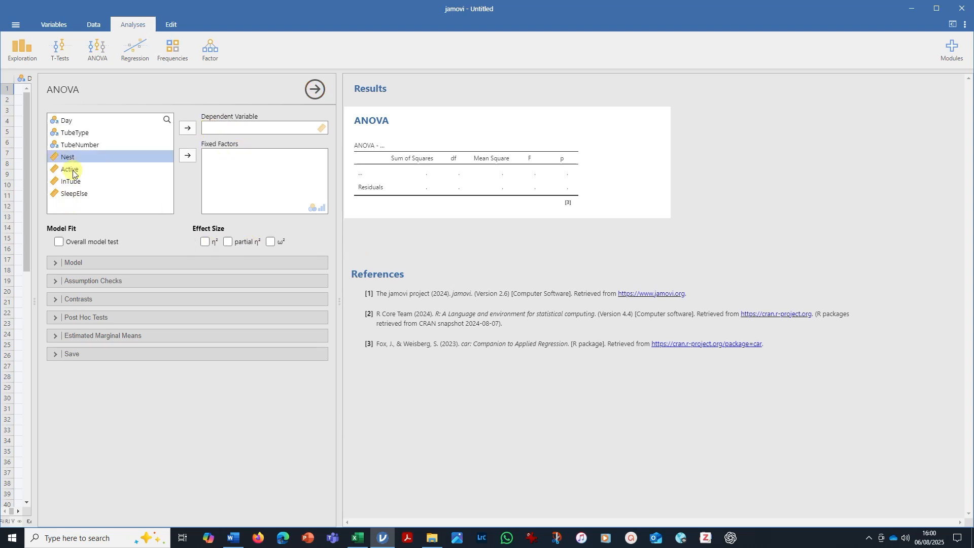
{"action": "left_click", "coordinate": [188, 128]}
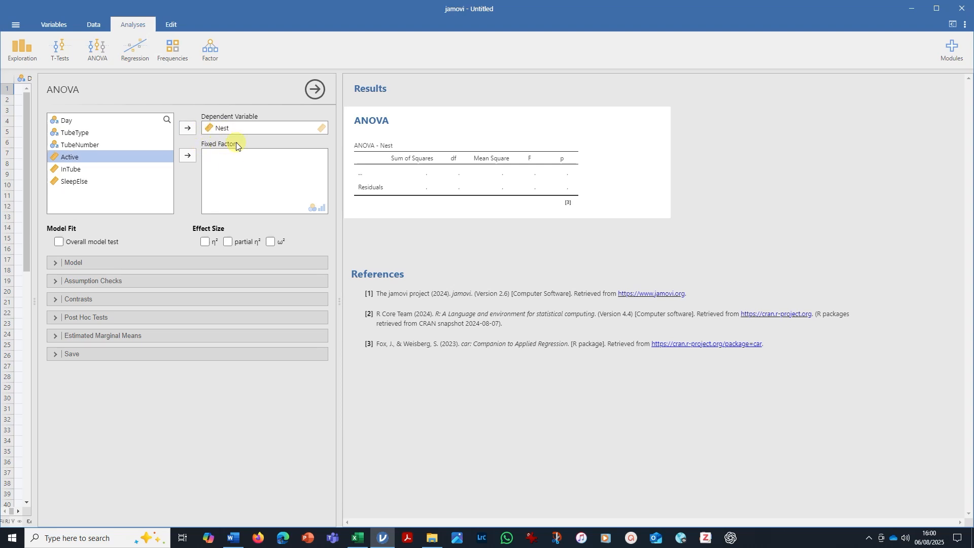
{"action": "left_click", "coordinate": [75, 133]}
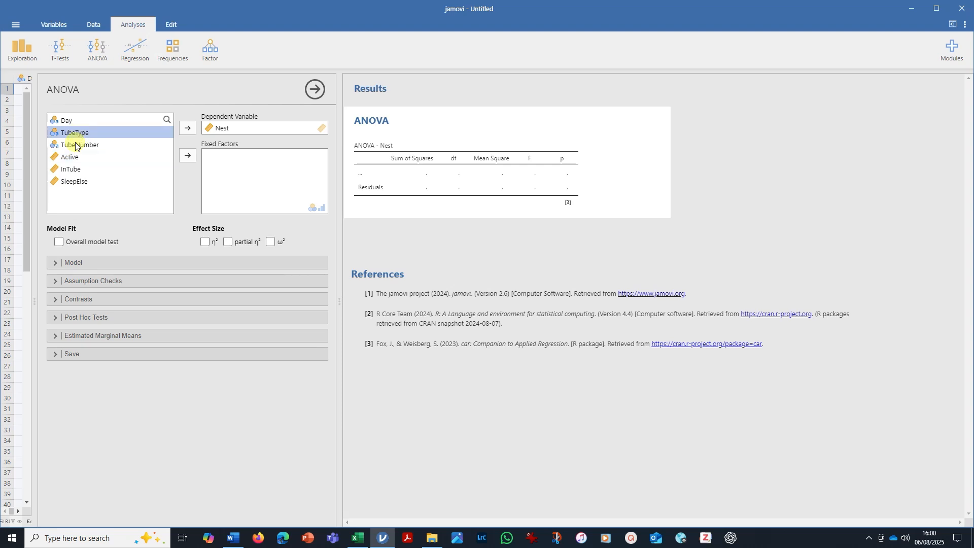
{"action": "left_click", "coordinate": [187, 155]}
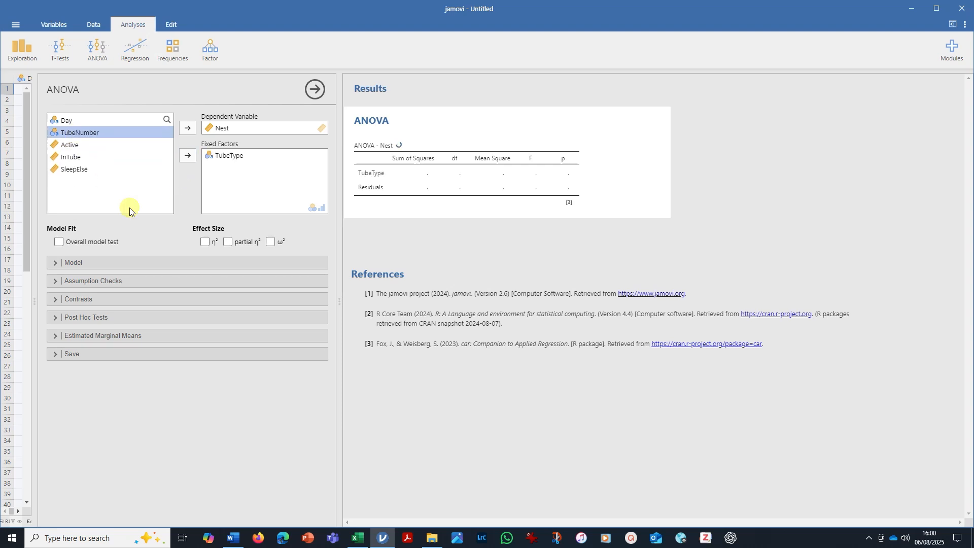
{"action": "left_click", "coordinate": [187, 155]}
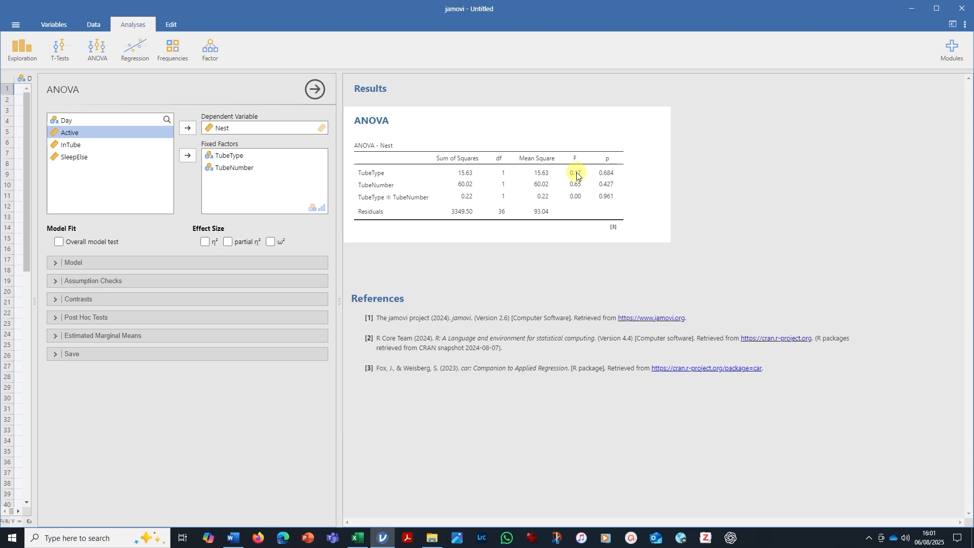
{"action": "left_click", "coordinate": [55, 318]}
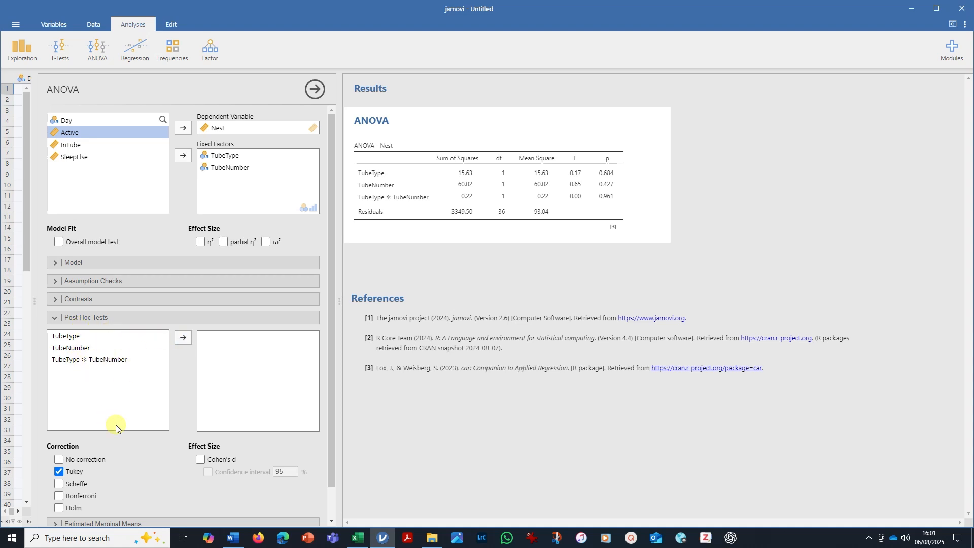
{"action": "left_click", "coordinate": [53, 318]}
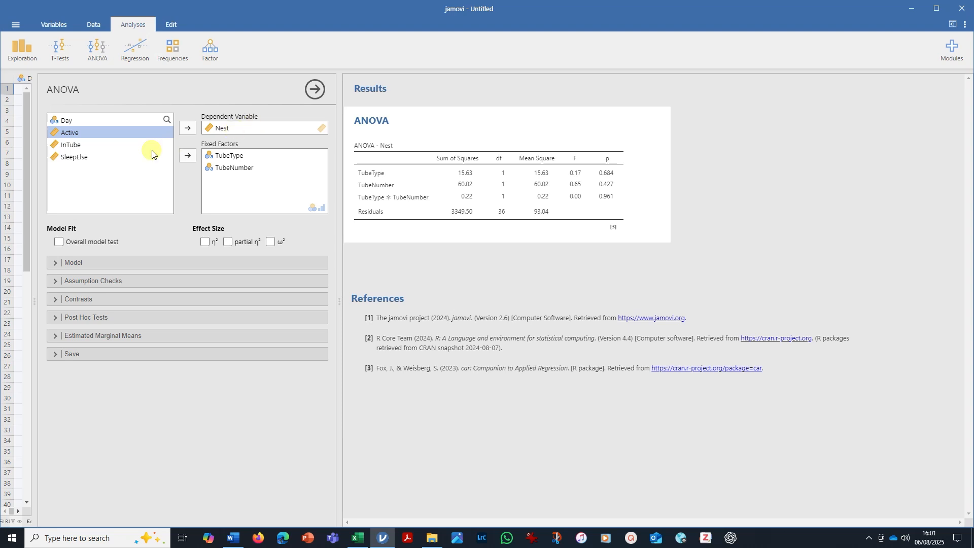
{"action": "left_click", "coordinate": [188, 128]}
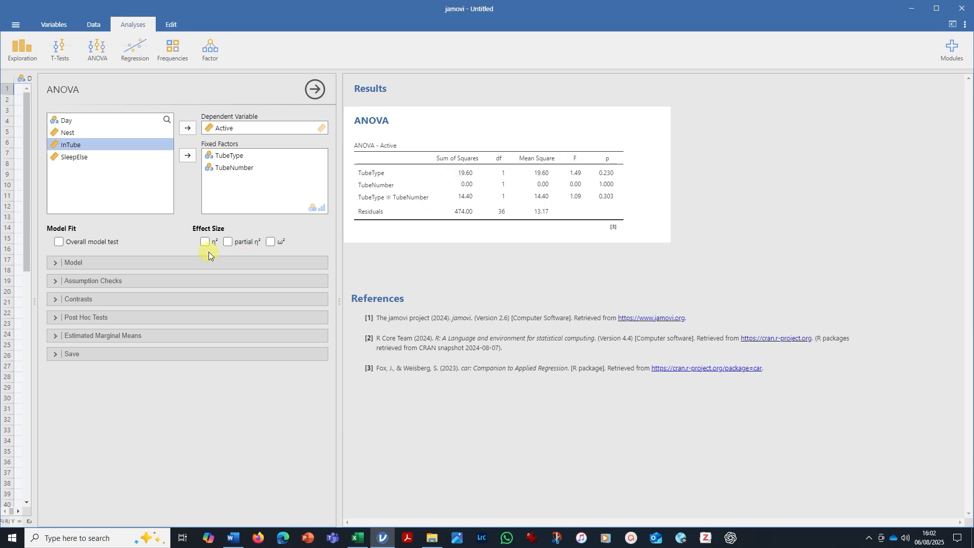
{"action": "left_click", "coordinate": [70, 132]}
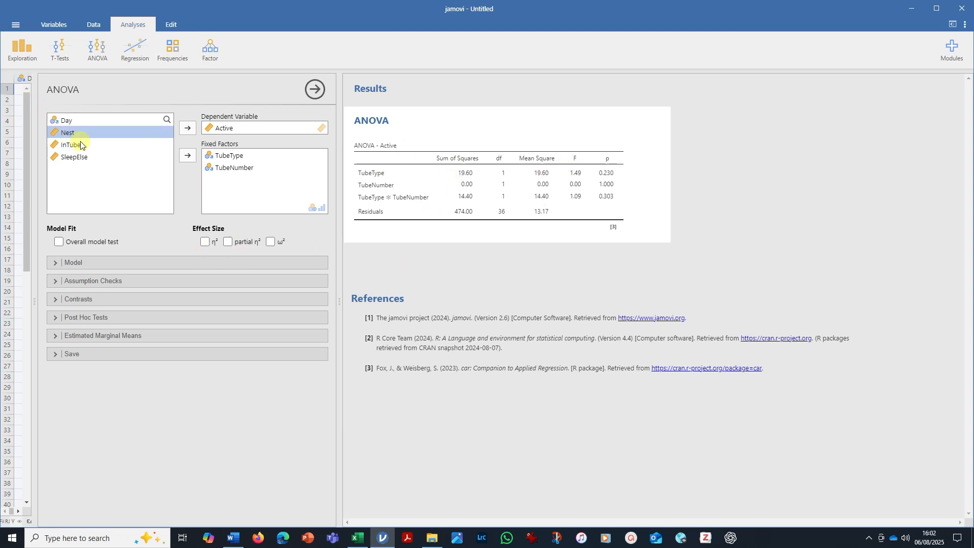
{"action": "left_click", "coordinate": [189, 128]}
Duplicate the Nest ANOVA and change the copy's dependent variable to Active.
{"action": "right_click", "coordinate": [654, 142]}
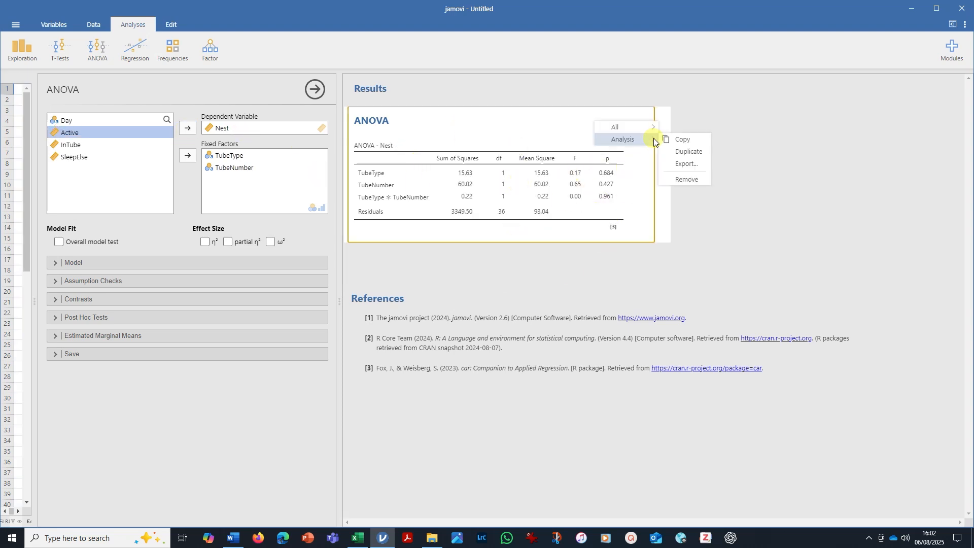
{"action": "left_click", "coordinate": [685, 152]}
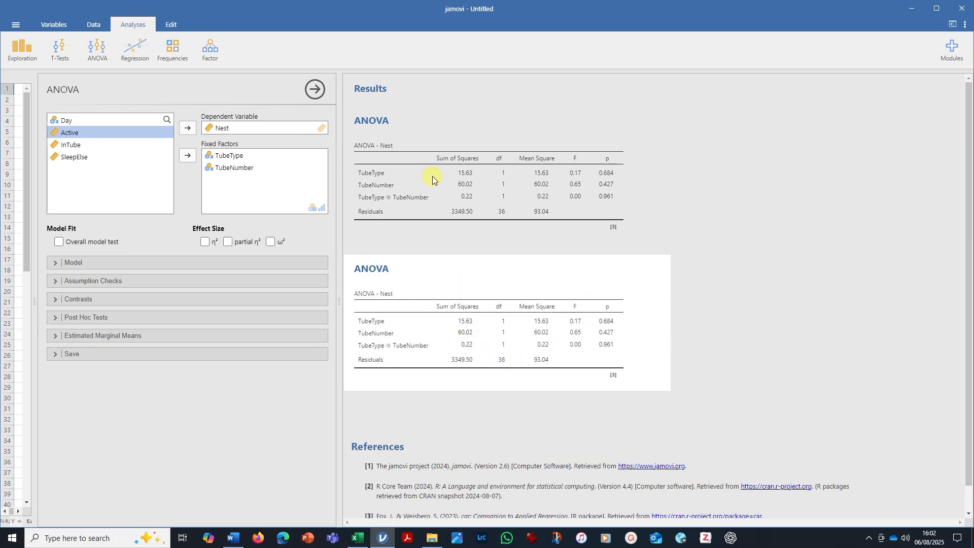
{"action": "left_click", "coordinate": [463, 173]}
{"action": "left_click", "coordinate": [477, 276]}
{"action": "left_click", "coordinate": [186, 128]}
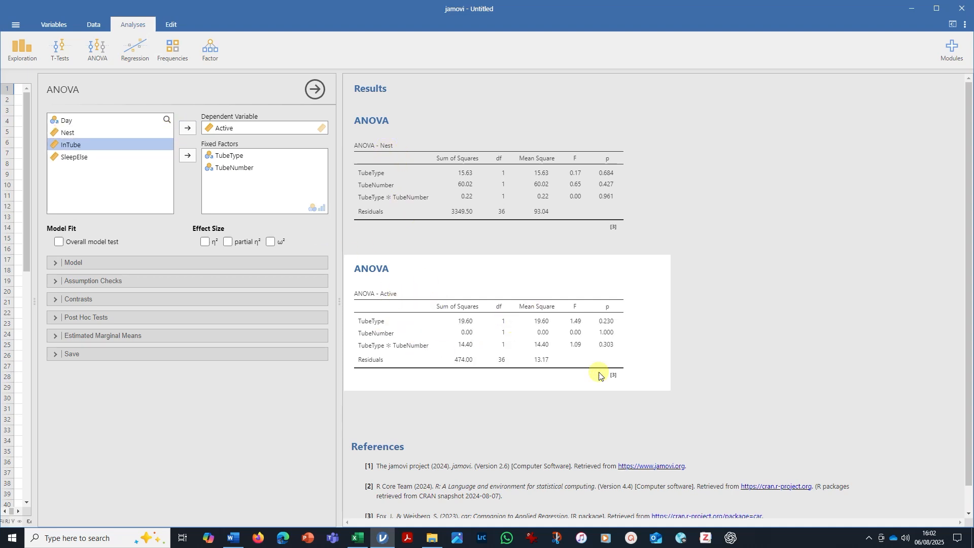
Duplicate the Active ANOVA and change the copy's dependent variable to InTube.
{"action": "right_click", "coordinate": [661, 303]}
{"action": "left_click", "coordinate": [677, 314]}
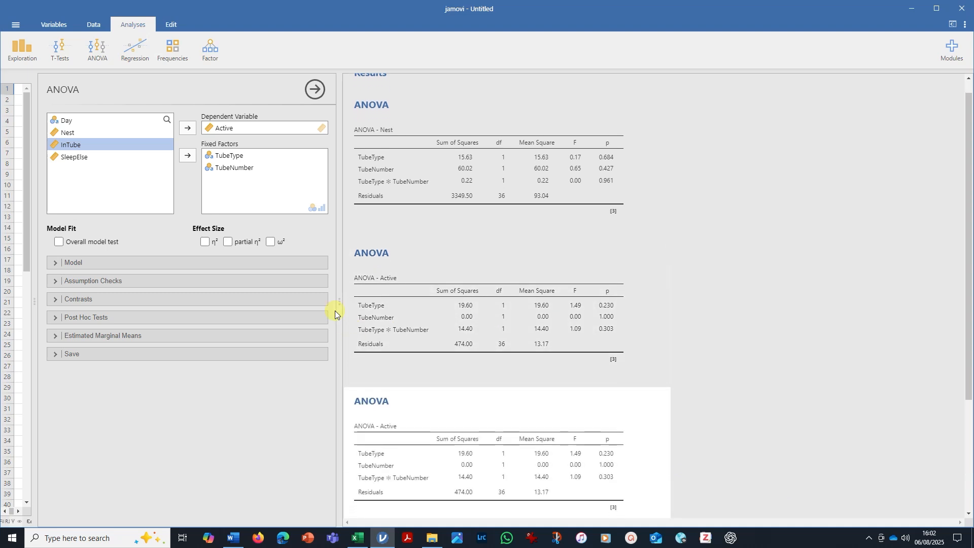
{"action": "left_click", "coordinate": [189, 129]}
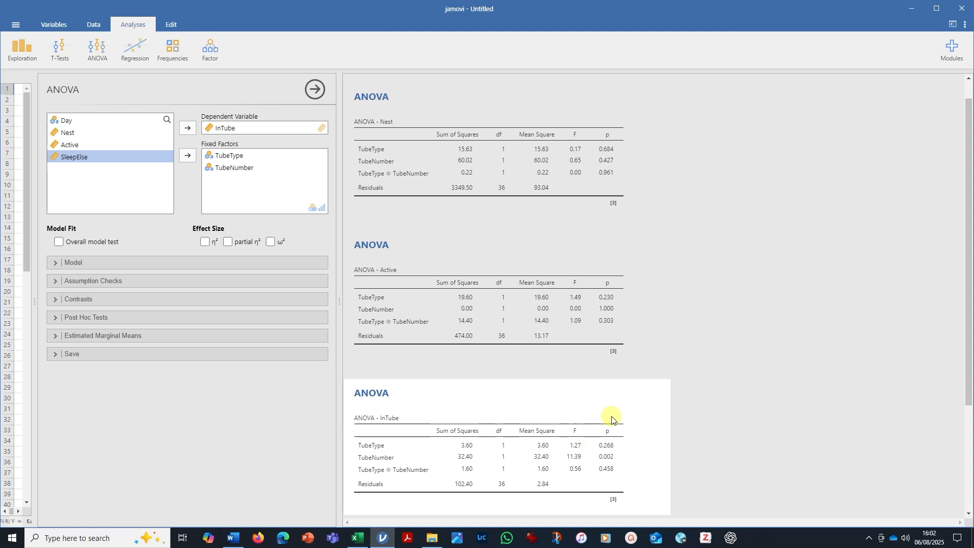
Duplicate the InTube ANOVA and change the copy's dependent variable to SleepElse.
{"action": "right_click", "coordinate": [635, 394]}
{"action": "left_click", "coordinate": [674, 413]}
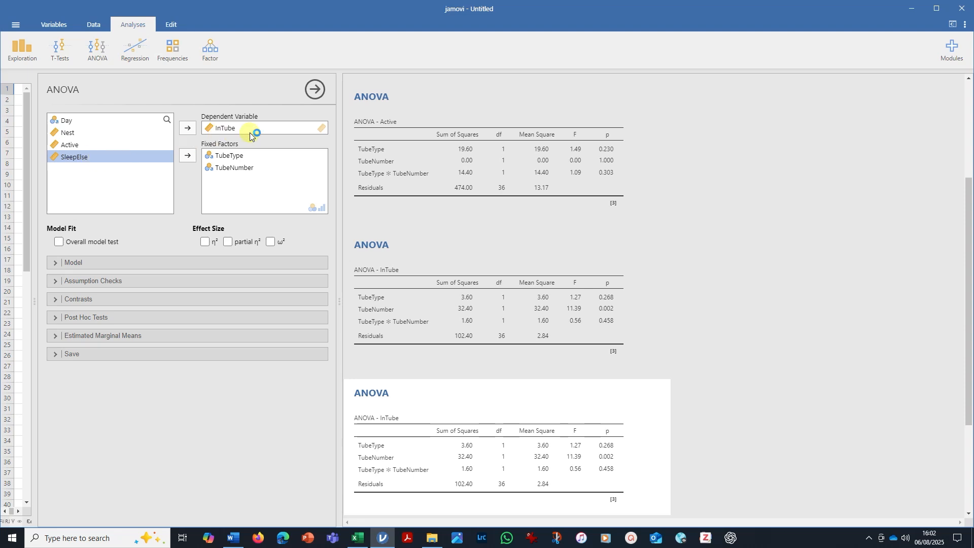
{"action": "left_click", "coordinate": [188, 128]}
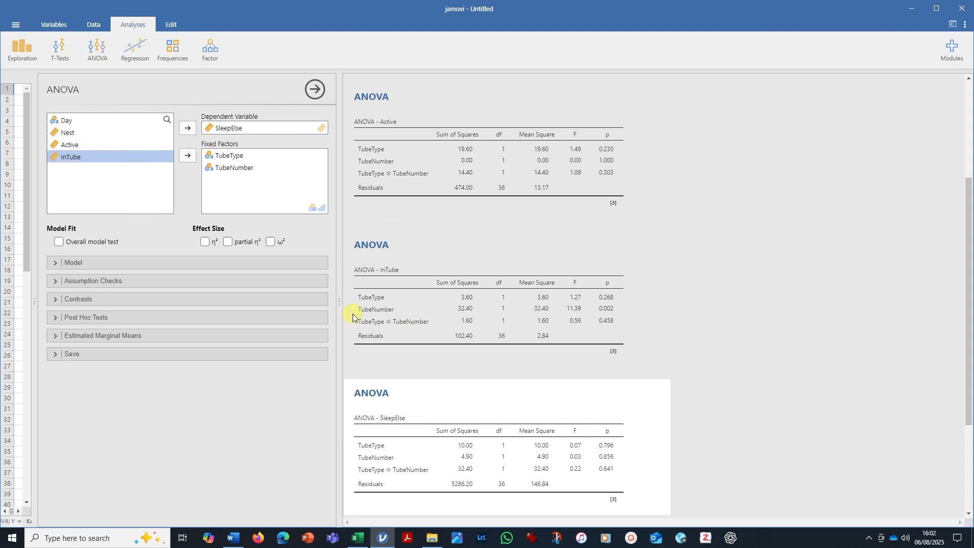
Examine the p values for the main effects and interactions in the Nest, Active, InTube and SleepElse ANOVA tables.
{"action": "scroll", "coordinate": [679, 267], "scroll_direction": "up", "scroll_amount": 3}
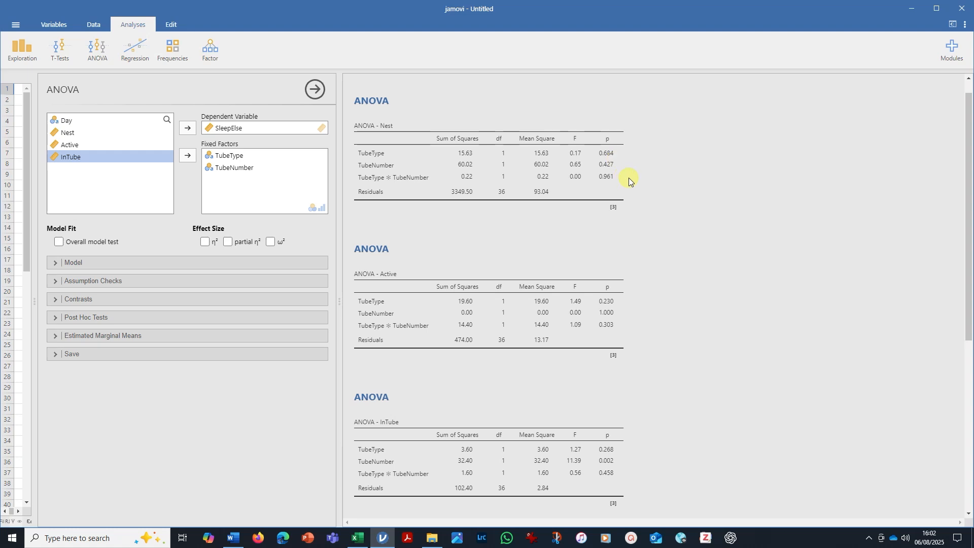
{"action": "scroll", "coordinate": [629, 177], "scroll_direction": "down", "scroll_amount": 1}
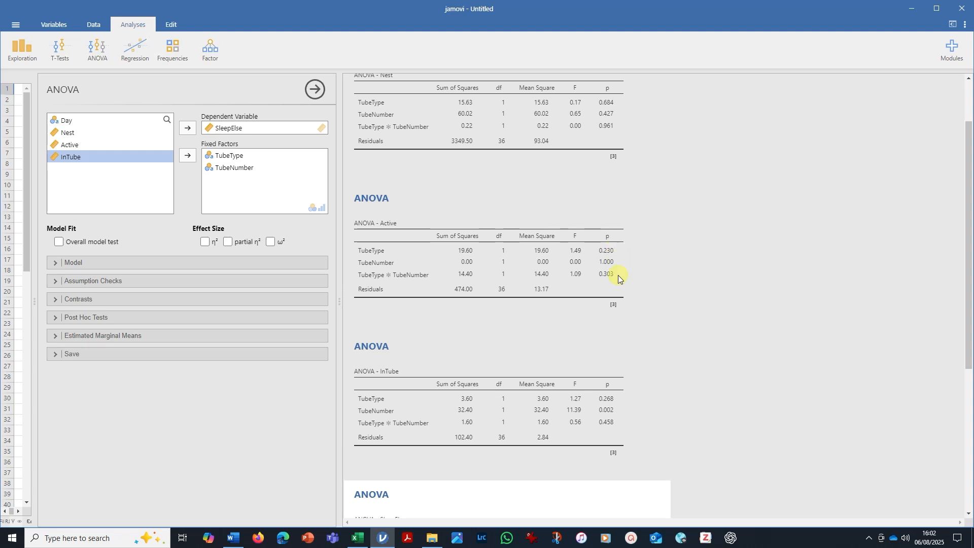
{"action": "scroll", "coordinate": [709, 220], "scroll_direction": "down", "scroll_amount": 2}
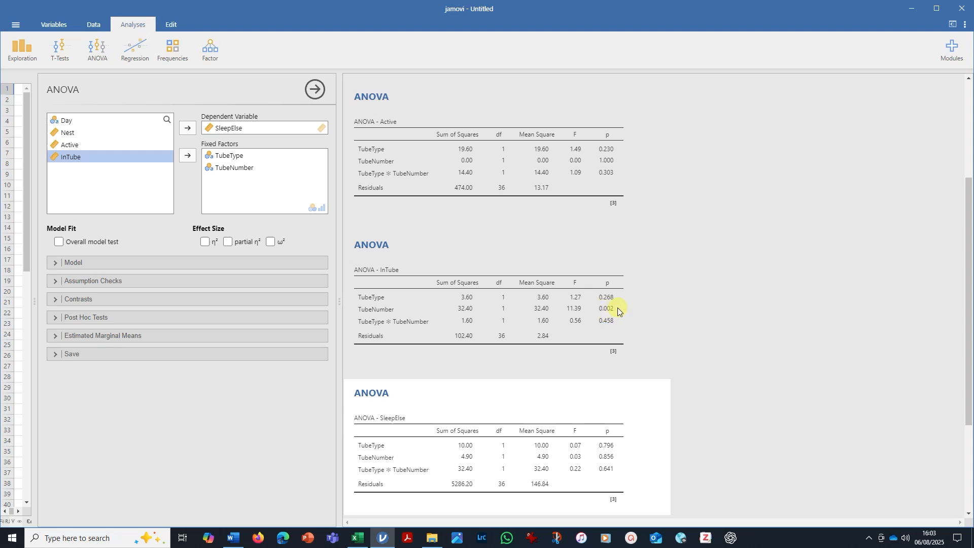
{"action": "scroll", "coordinate": [654, 299], "scroll_direction": "down", "scroll_amount": 2}
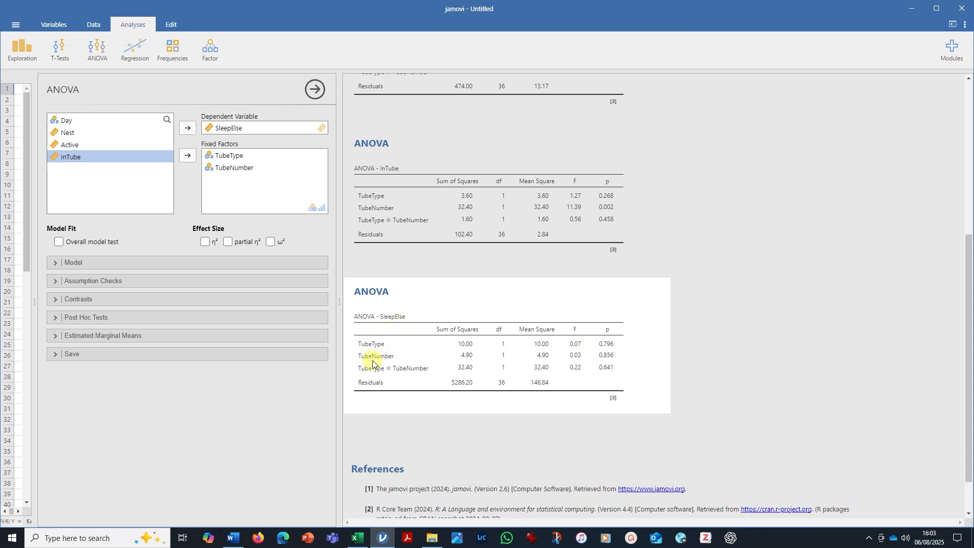
{"action": "scroll", "coordinate": [541, 362], "scroll_direction": "up", "scroll_amount": 1}
{"action": "scroll", "coordinate": [541, 362], "scroll_direction": "up", "scroll_amount": 4}
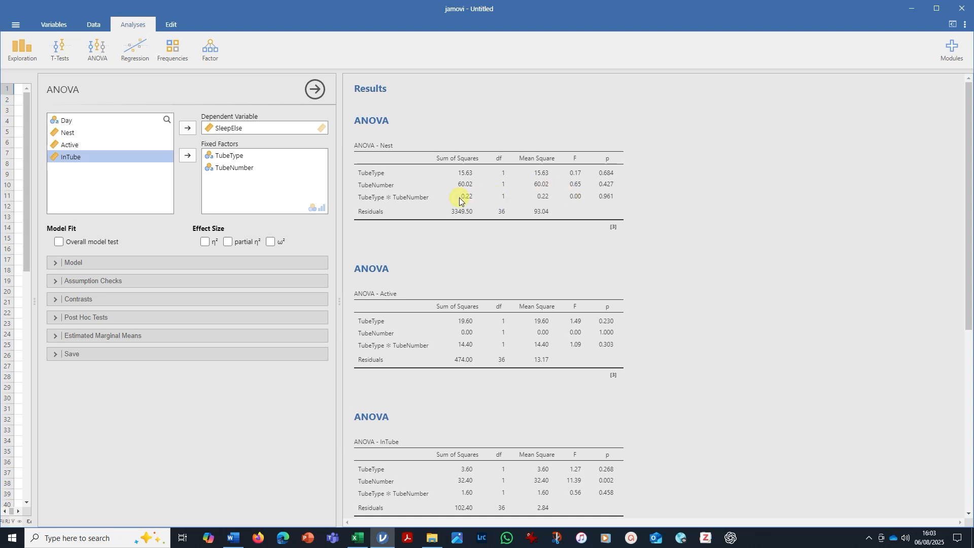
Create a Descriptives analysis of the variables Nest, Active, InTube and SleepElse.
{"action": "left_click", "coordinate": [26, 49]}
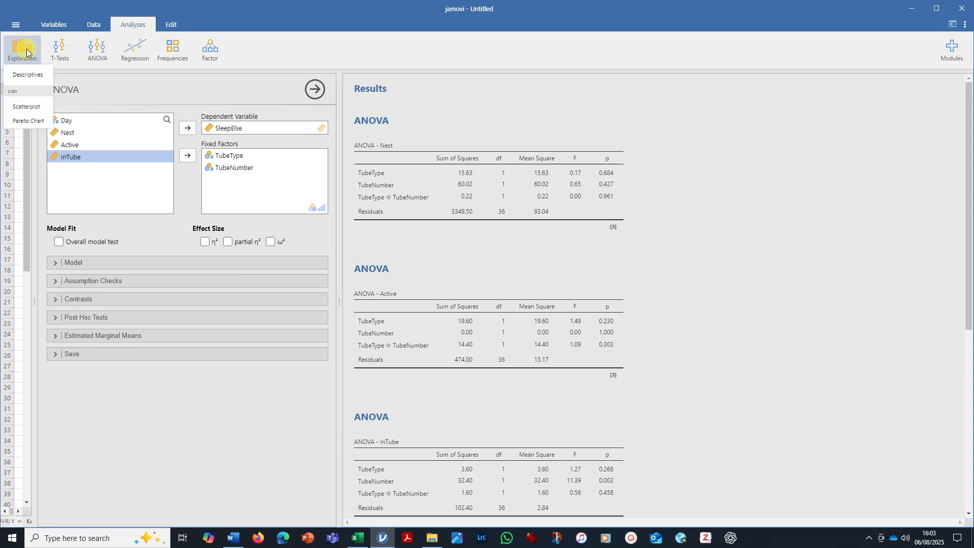
{"action": "left_click", "coordinate": [28, 76]}
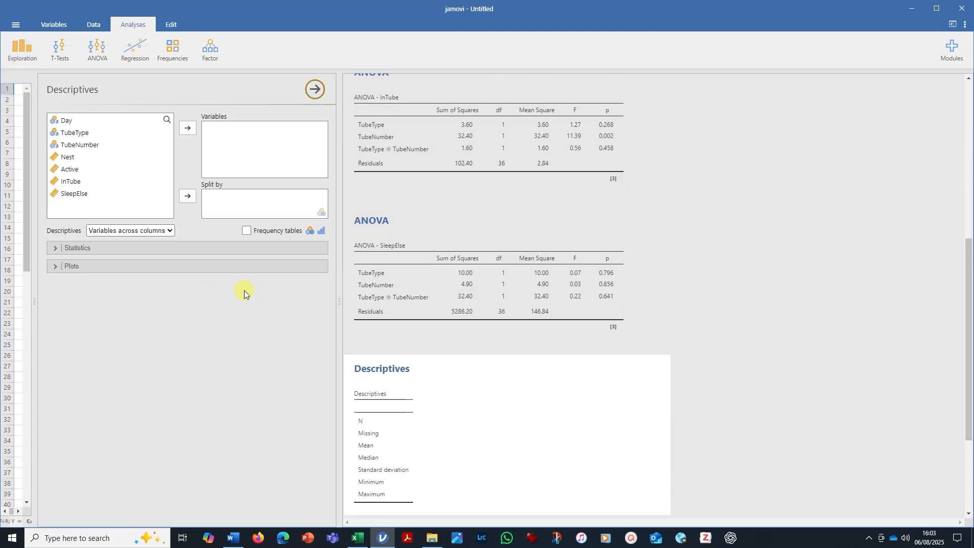
{"action": "left_click", "coordinate": [76, 158]}
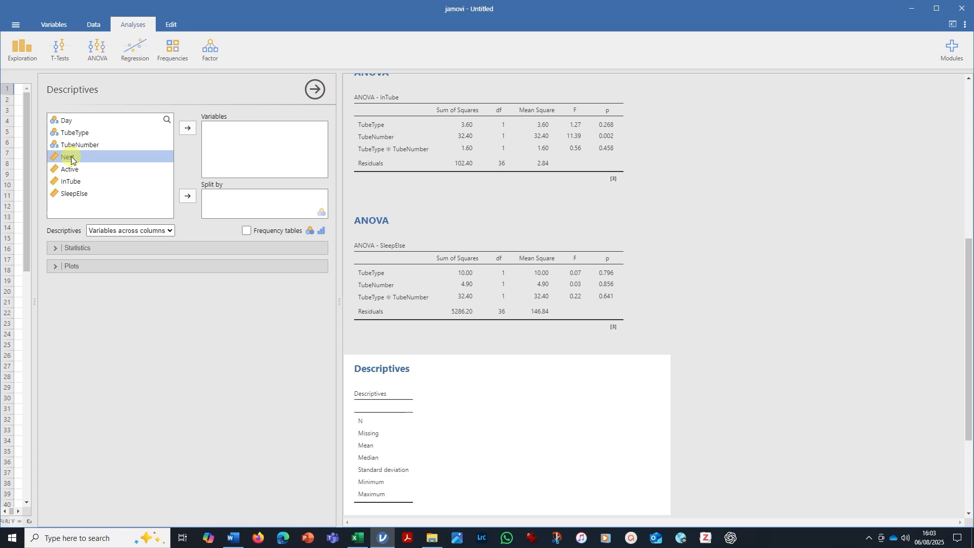
{"action": "left_click", "coordinate": [185, 129]}
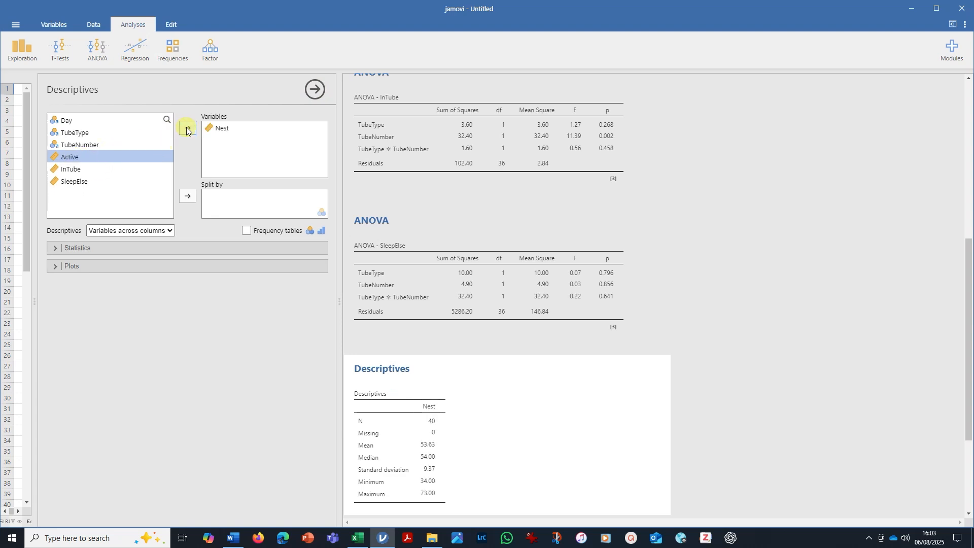
{"action": "left_click", "coordinate": [186, 129]}
{"action": "left_click", "coordinate": [187, 127]}
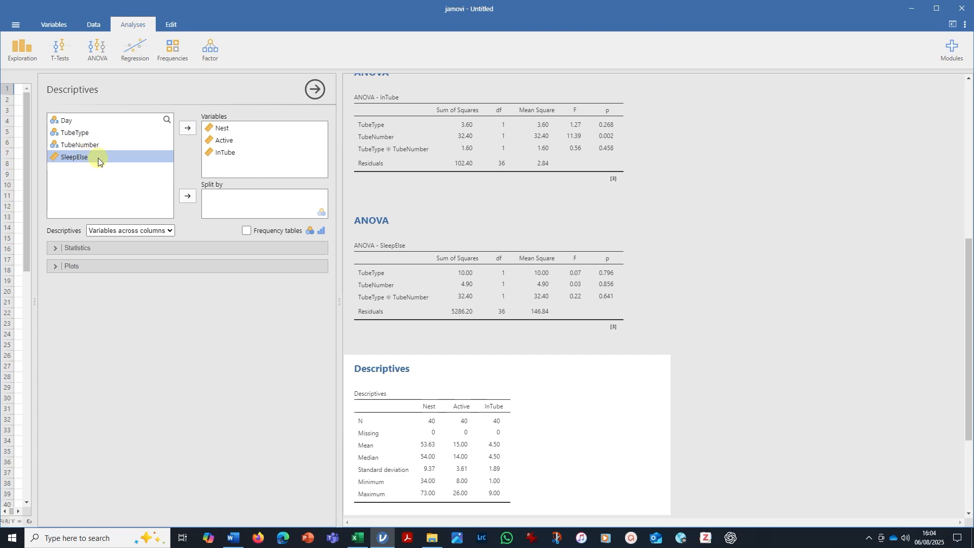
{"action": "left_click", "coordinate": [186, 128]}
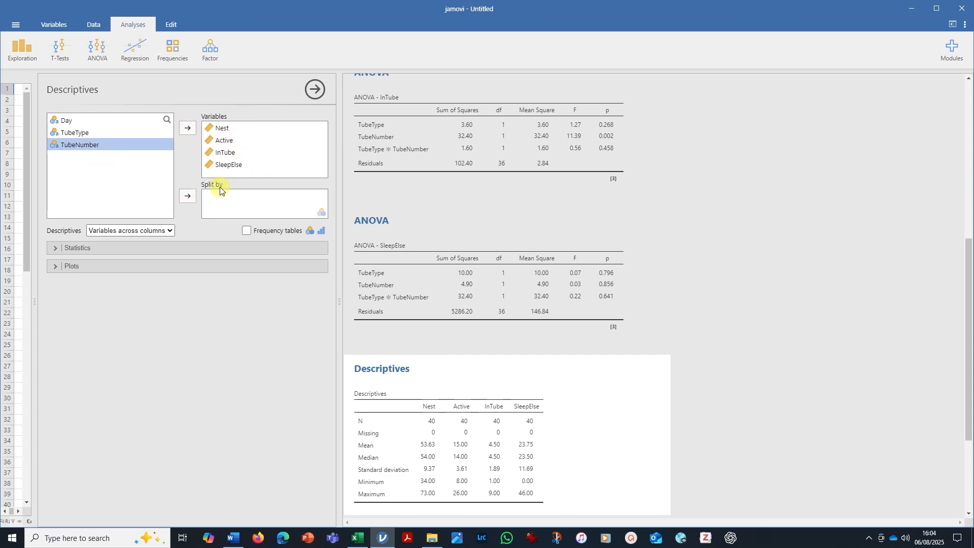
Split the descriptives by TubeType and TubeNumber.
{"action": "left_click", "coordinate": [79, 132]}
{"action": "left_click", "coordinate": [191, 199]}
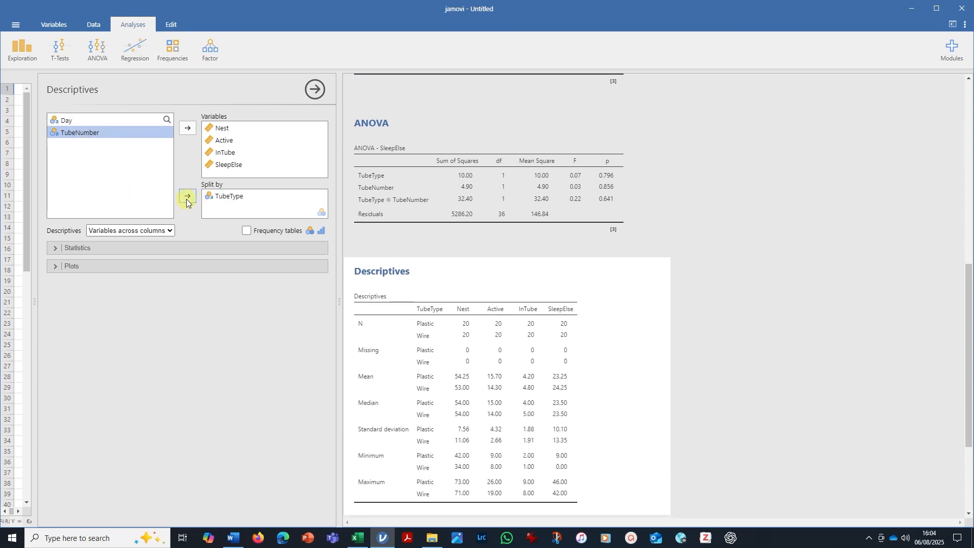
{"action": "left_click", "coordinate": [187, 198]}
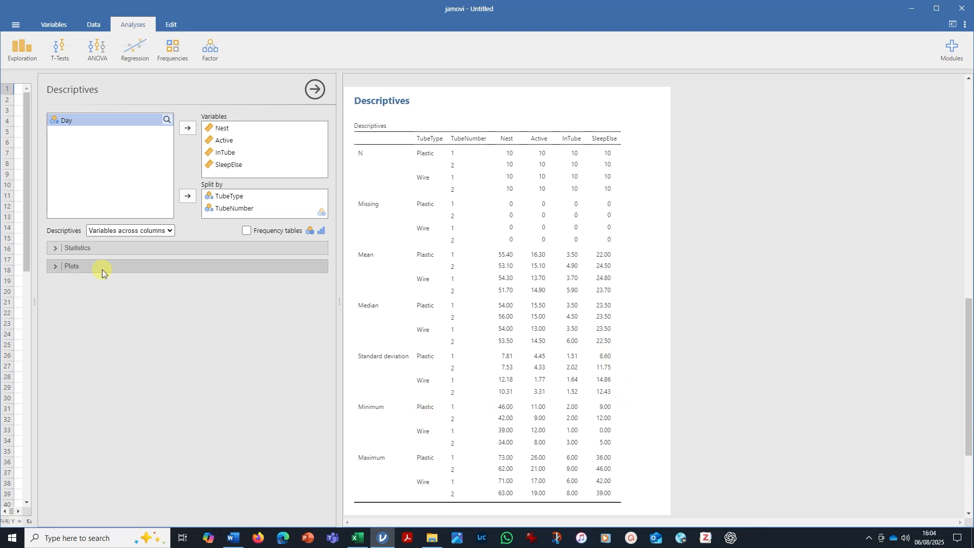
Limit the descriptive statistics to mean and standard deviation, and lay out the table with variables across rows.
{"action": "left_click", "coordinate": [56, 249]}
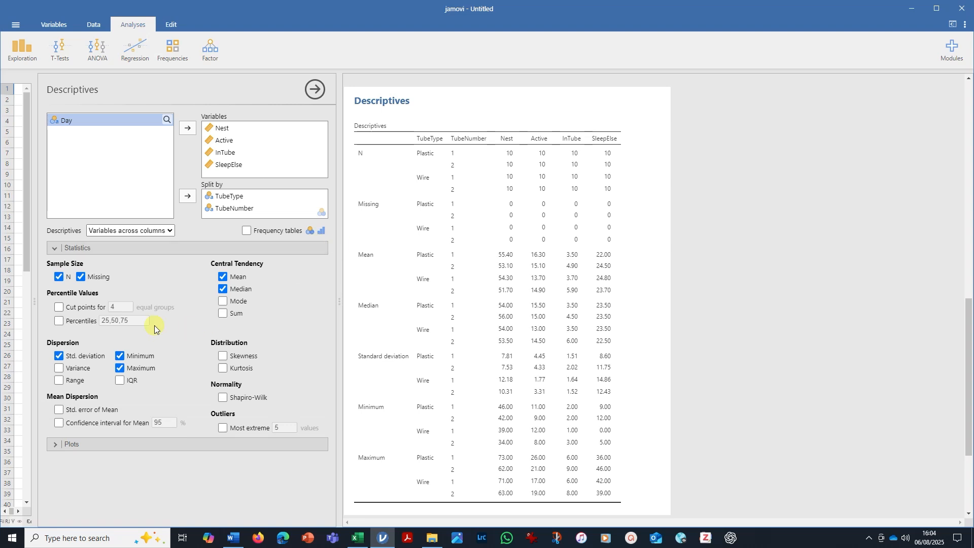
{"action": "left_click", "coordinate": [59, 277]}
{"action": "left_click", "coordinate": [80, 277]}
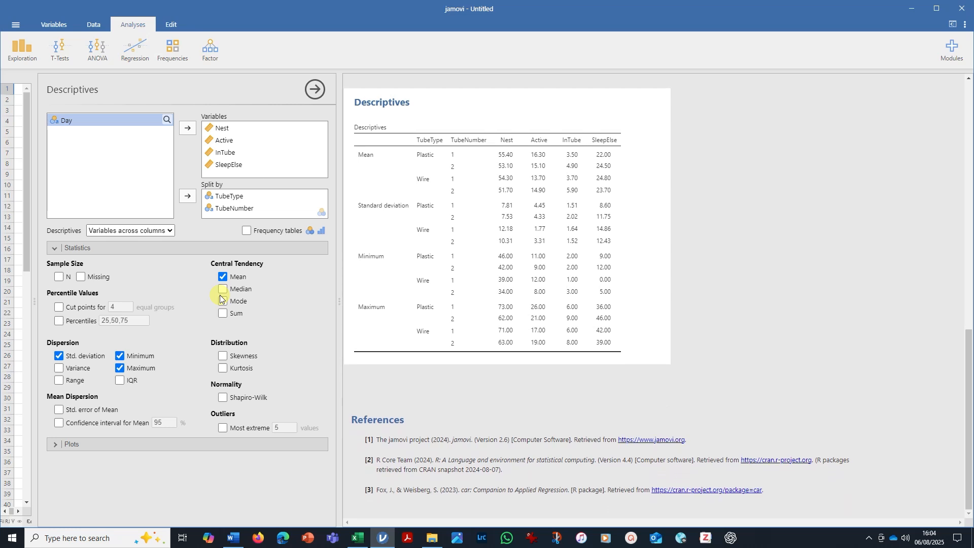
{"action": "left_click", "coordinate": [120, 355]}
{"action": "left_click", "coordinate": [119, 368]}
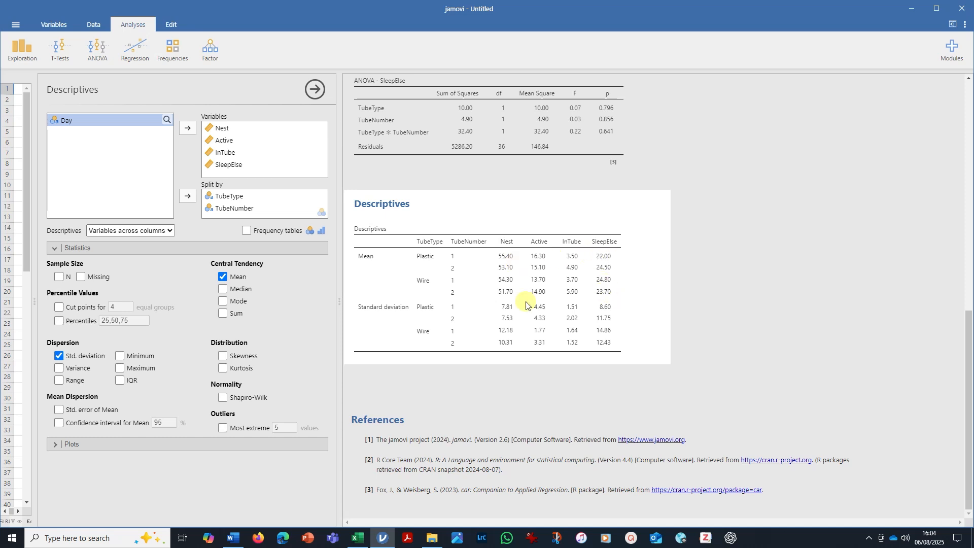
{"action": "left_click", "coordinate": [172, 230]}
{"action": "left_click", "coordinate": [147, 239]}
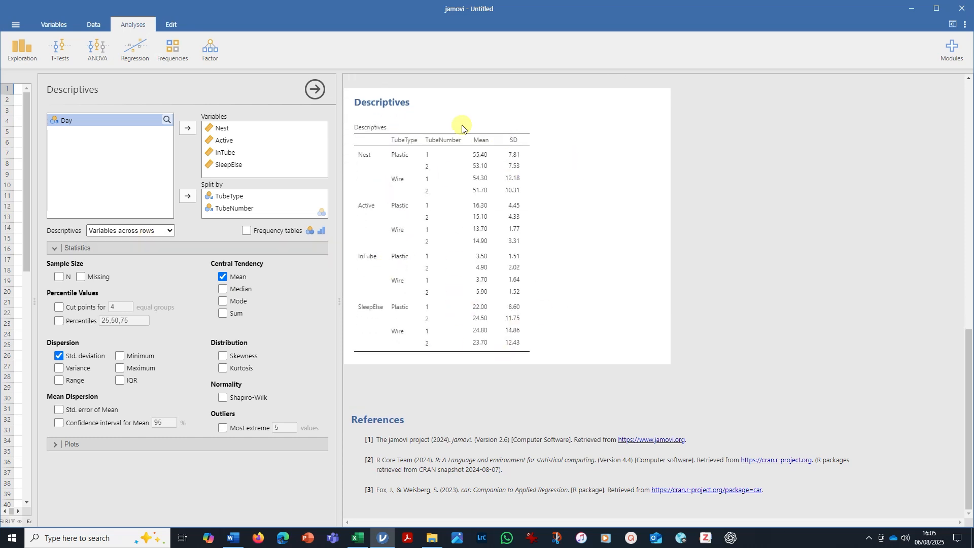
Lay out the Descriptives table with variables across columns, and copy all of the results.
{"action": "left_click", "coordinate": [171, 231]}
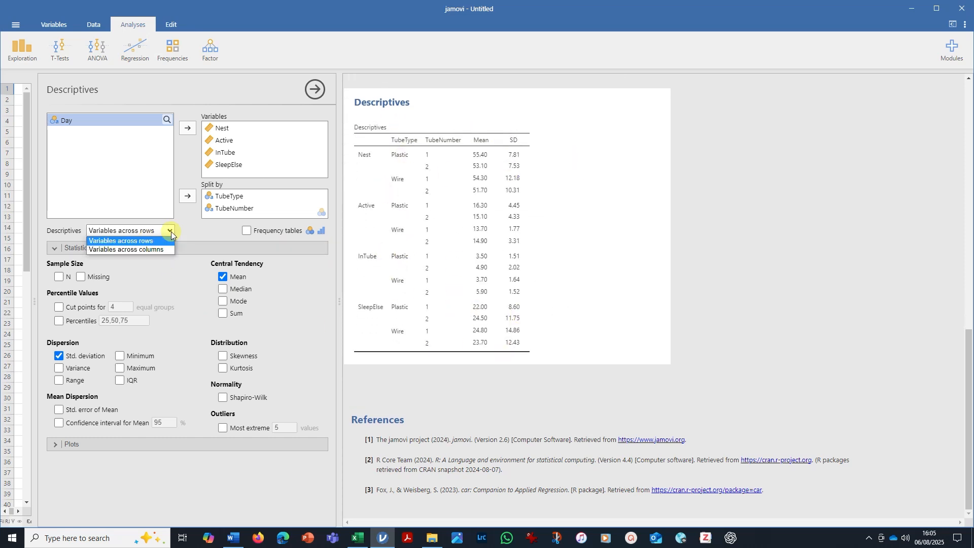
{"action": "left_click", "coordinate": [167, 247]}
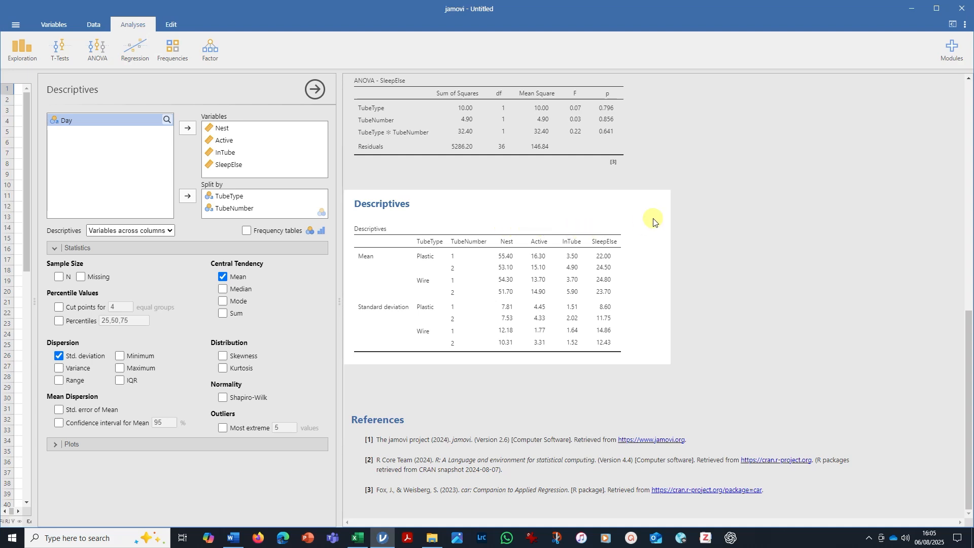
{"action": "scroll", "coordinate": [619, 220], "scroll_direction": "up", "scroll_amount": 6}
{"action": "scroll", "coordinate": [380, 130], "scroll_direction": "up", "scroll_amount": 4}
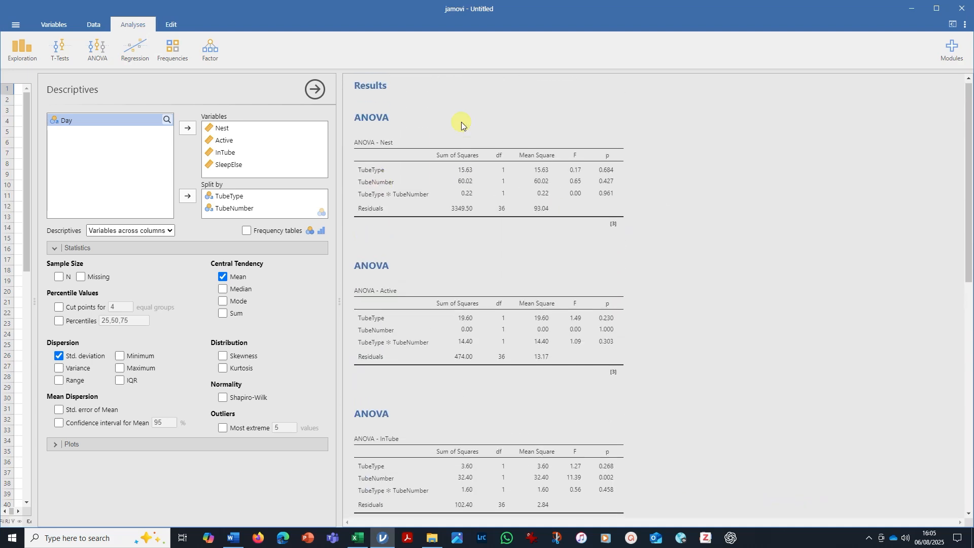
{"action": "scroll", "coordinate": [464, 159], "scroll_direction": "down", "scroll_amount": 9}
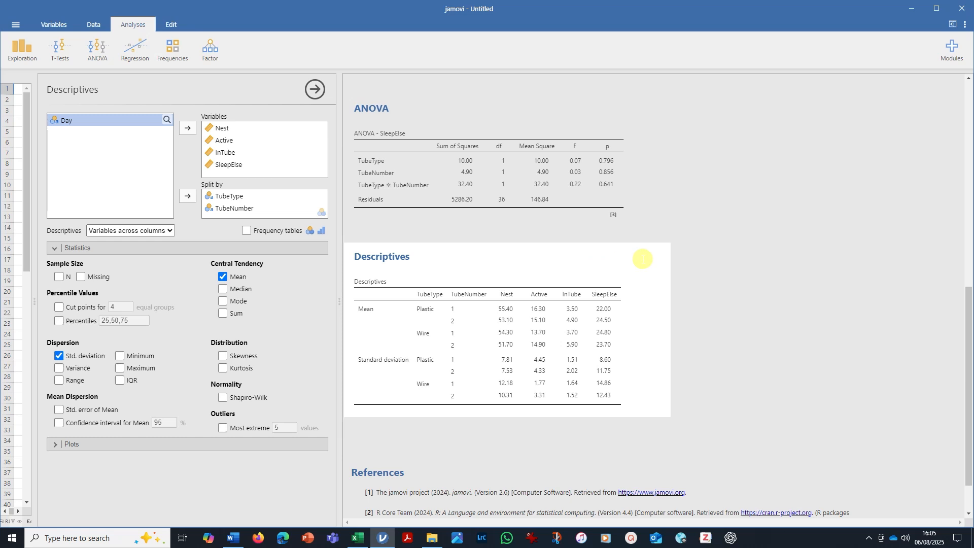
{"action": "right_click", "coordinate": [643, 260]}
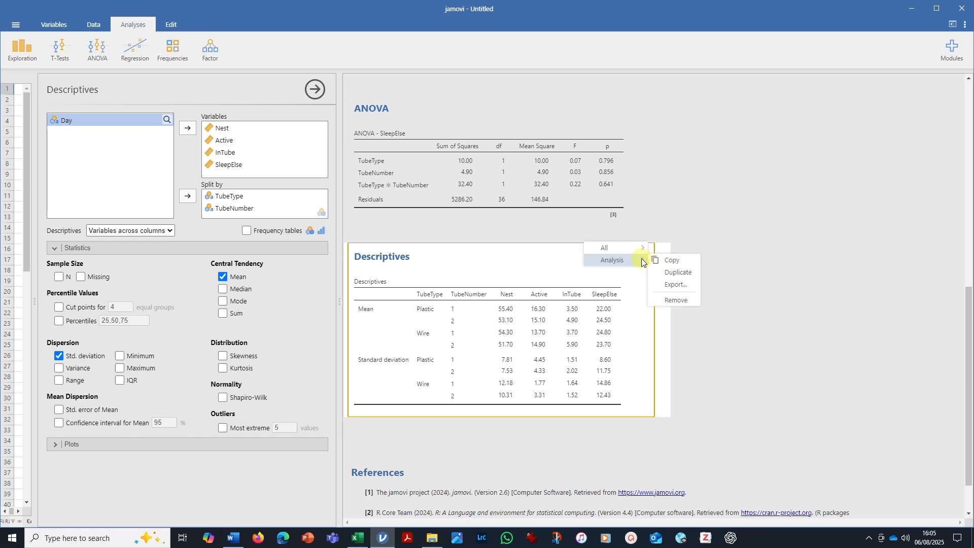
{"action": "mouse_move", "coordinate": [642, 248]}
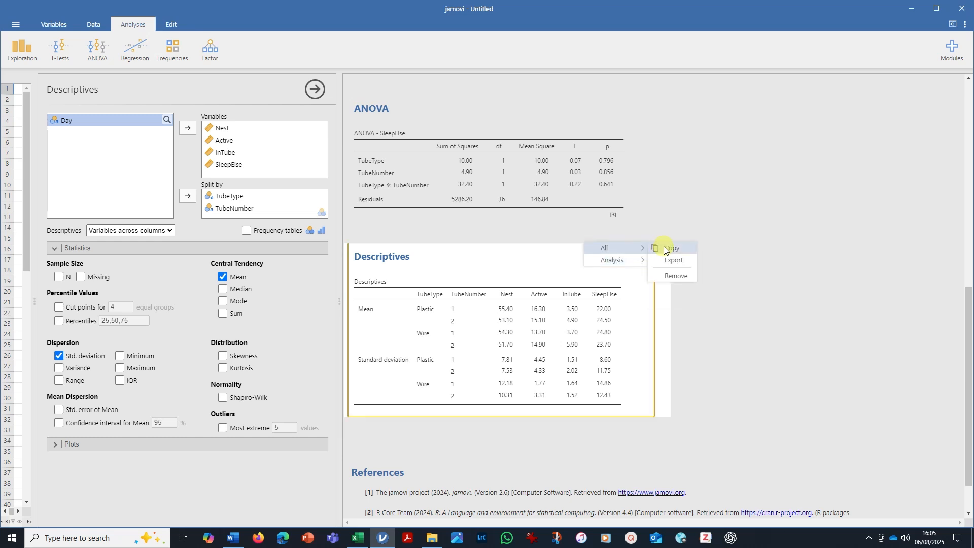
{"action": "left_click", "coordinate": [659, 247]}
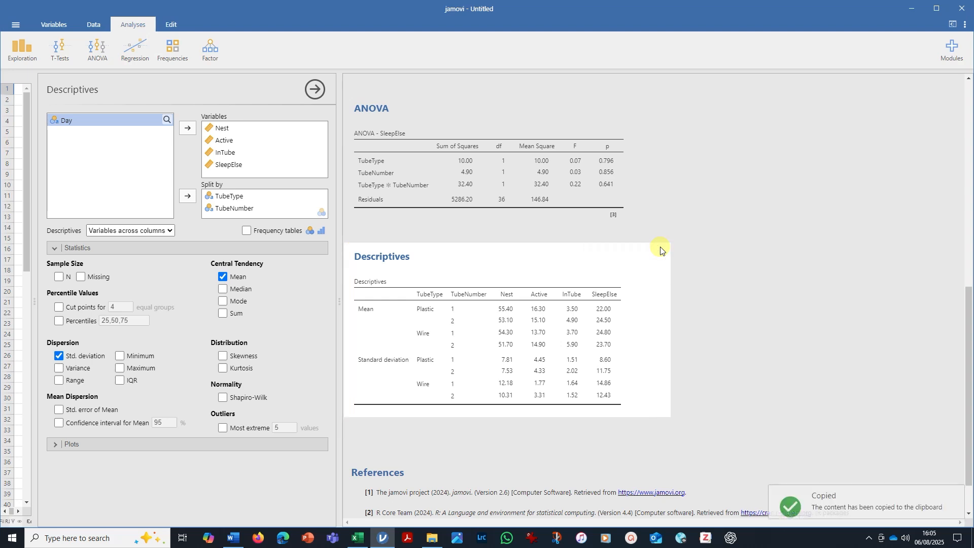
Switch to Excel, paste the results at J8 of the Exercise 1 - mink sheet with destination formatting, and widen column J to fit its labels.
{"action": "left_click", "coordinate": [358, 538]}
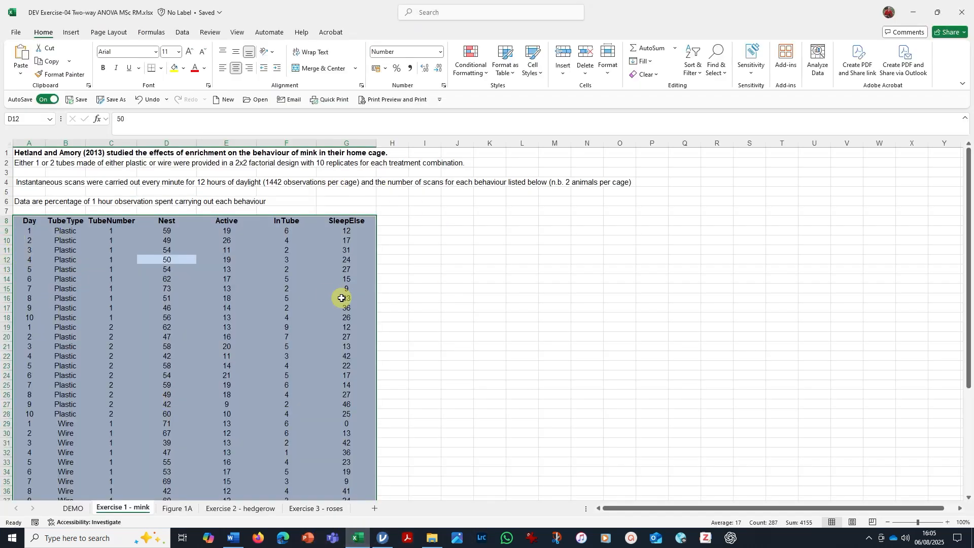
{"action": "left_click", "coordinate": [455, 223]}
{"action": "right_click", "coordinate": [462, 222]}
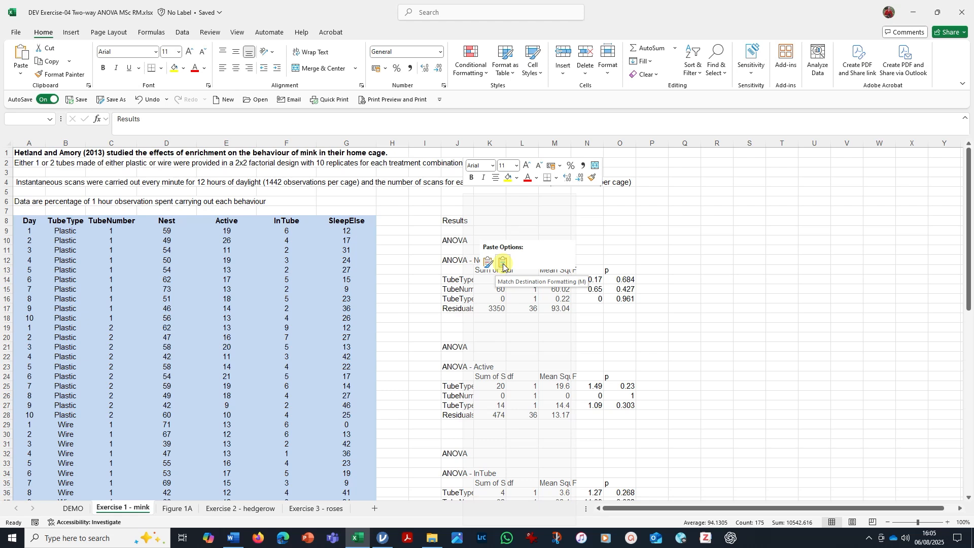
{"action": "left_click", "coordinate": [503, 263]}
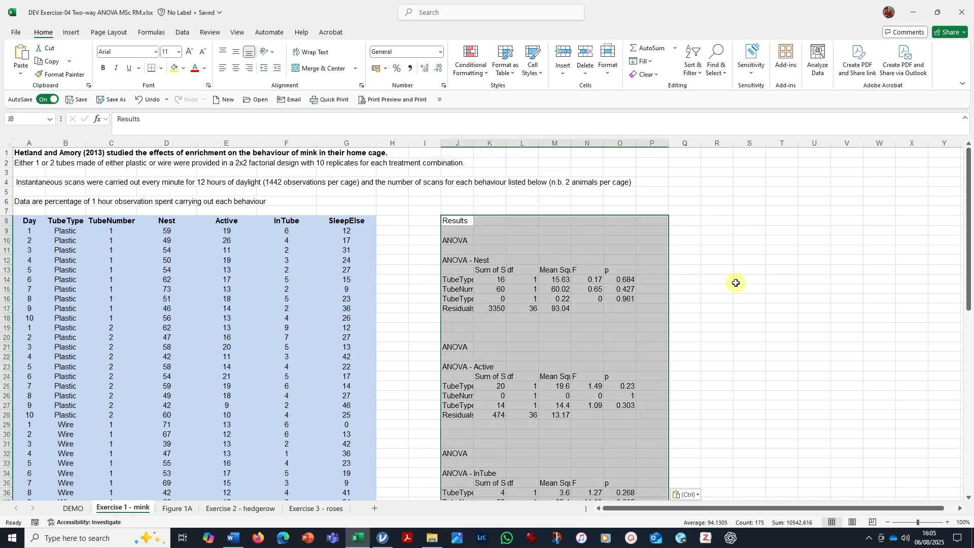
{"action": "left_click", "coordinate": [792, 278]}
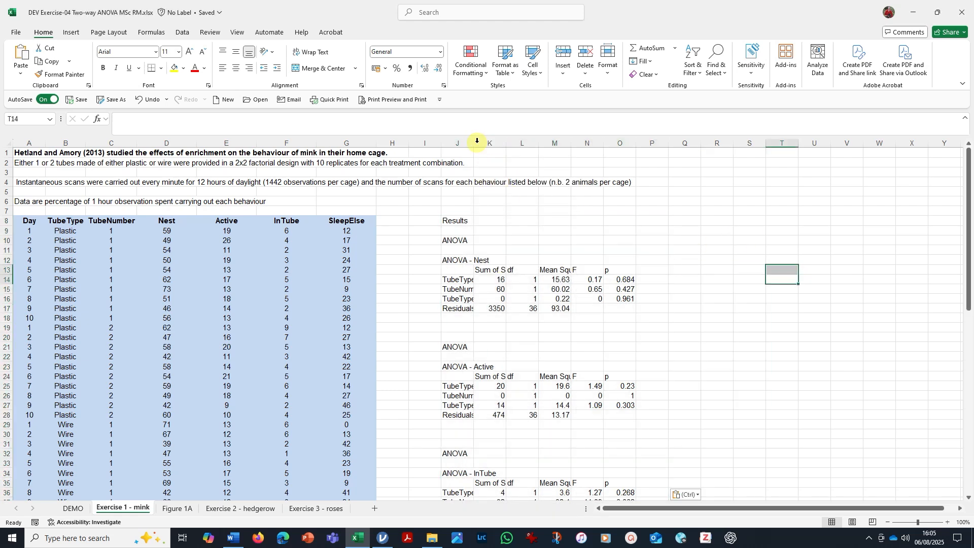
{"action": "left_click_drag", "start_coordinate": [475, 144], "coordinate": [546, 144]}
Fill the three p values of the Nest ANOVA table, O14:O16, with yellow.
{"action": "scroll", "coordinate": [695, 209], "scroll_direction": "down", "scroll_amount": 2}
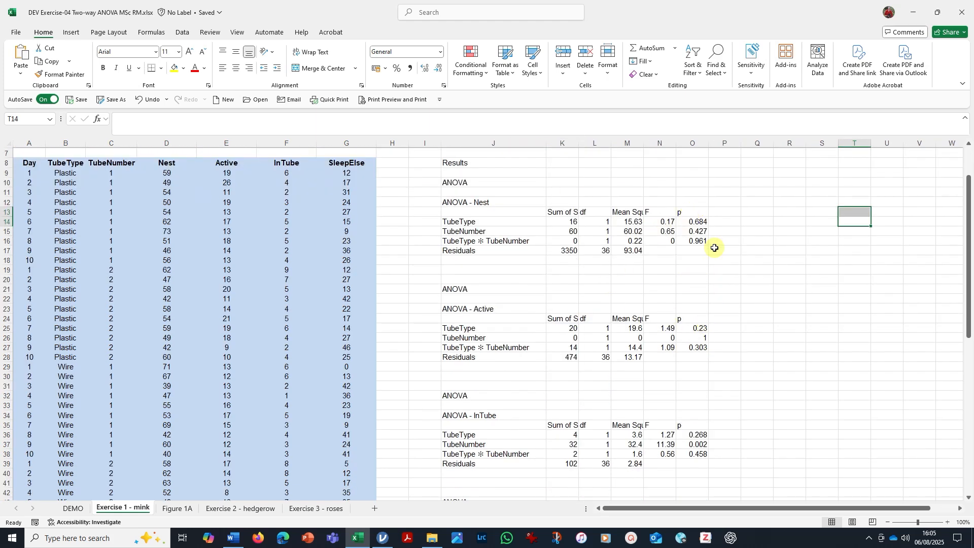
{"action": "left_click", "coordinate": [698, 222]}
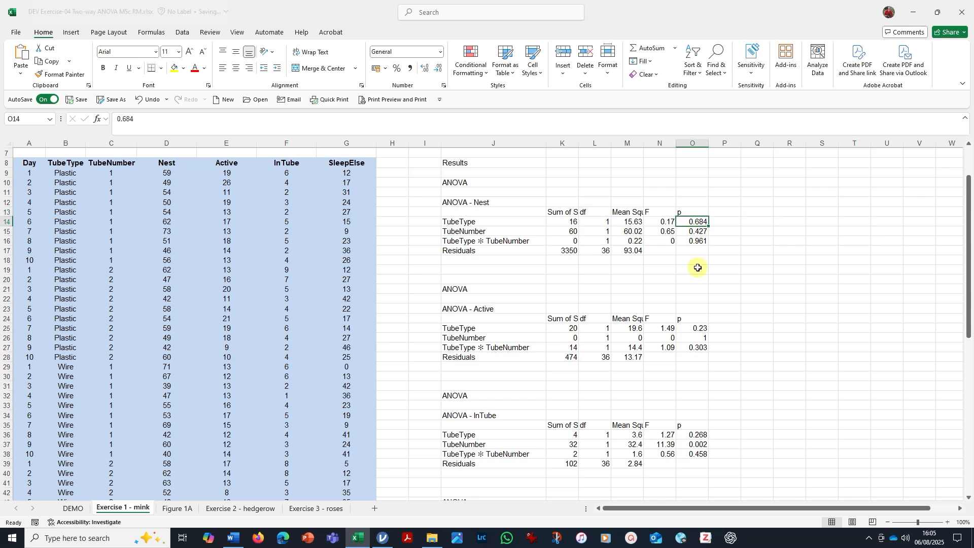
{"action": "left_click_drag", "start_coordinate": [696, 223], "coordinate": [695, 240]}
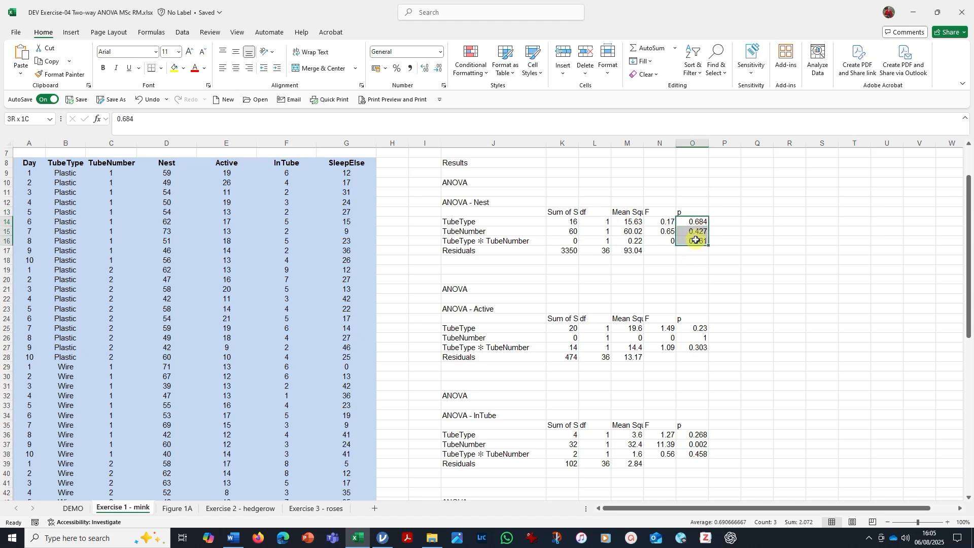
{"action": "left_click", "coordinate": [176, 71]}
Show the TubeType and TubeNumber p values of the Active ANOVA table, O25 and O26, with three decimal places.
{"action": "scroll", "coordinate": [700, 233], "scroll_direction": "down", "scroll_amount": 2}
{"action": "left_click_drag", "start_coordinate": [697, 271], "coordinate": [696, 287]}
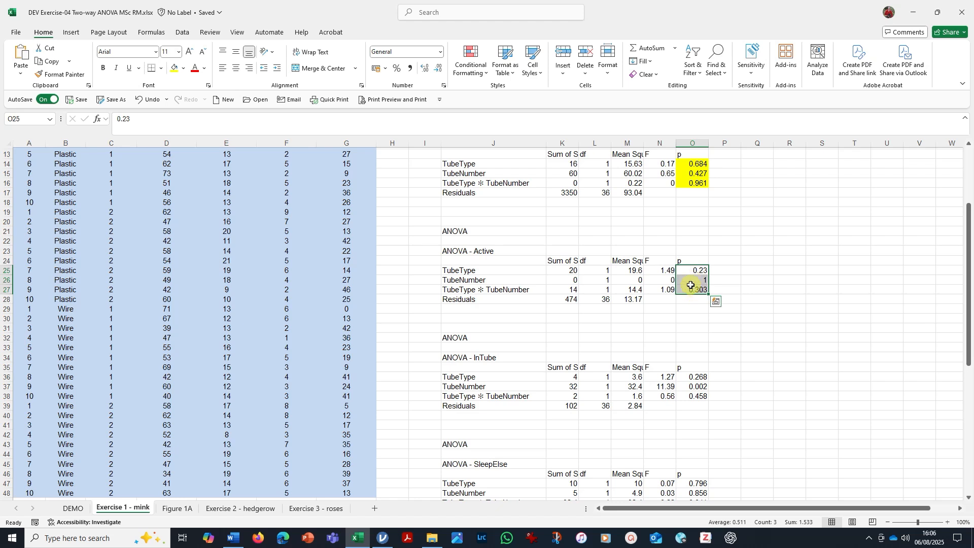
{"action": "left_click", "coordinate": [692, 282]}
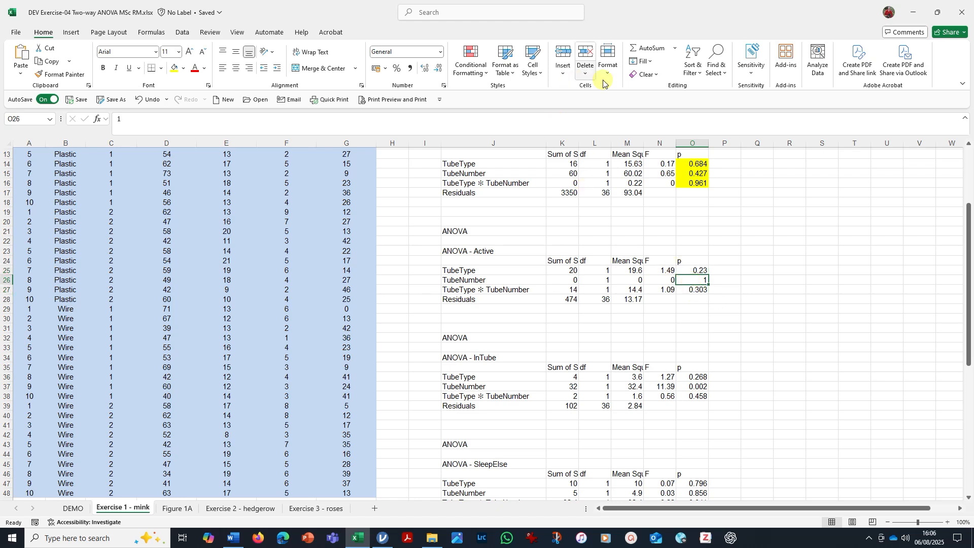
{"action": "left_click", "coordinate": [438, 71]}
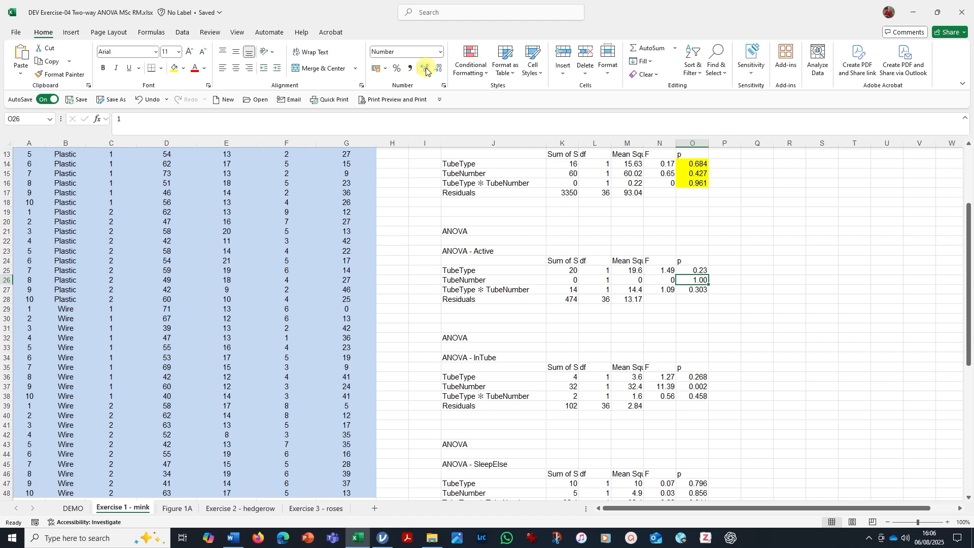
{"action": "left_click", "coordinate": [706, 271]}
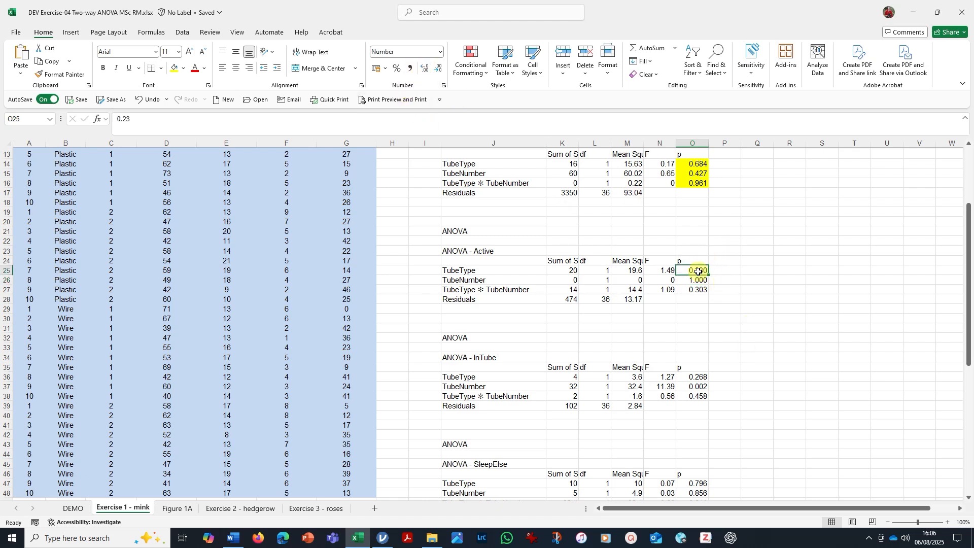
Fill the p values of the InTube and SleepElse ANOVA tables, O36:O38 and O47:O49, with yellow.
{"action": "scroll", "coordinate": [712, 377], "scroll_direction": "down", "scroll_amount": 1}
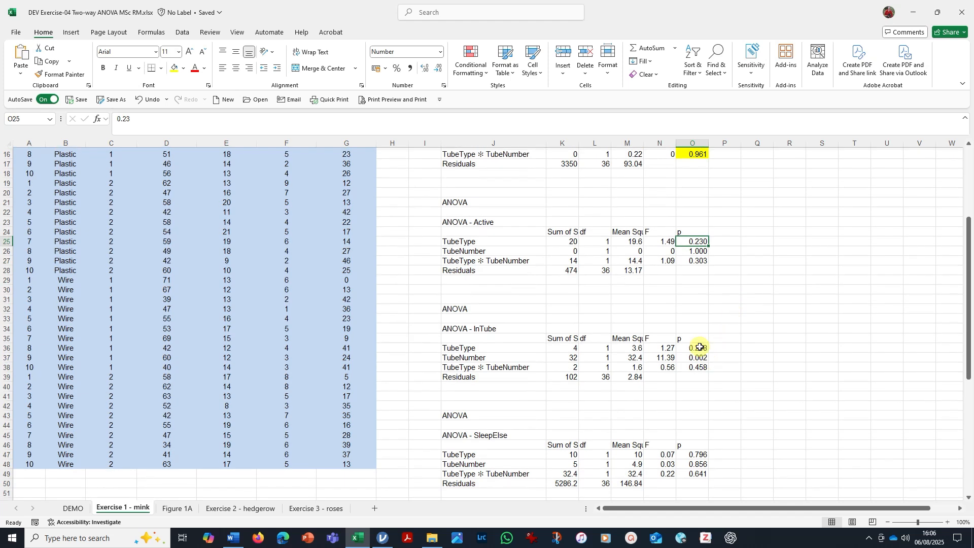
{"action": "left_click_drag", "start_coordinate": [701, 348], "coordinate": [700, 367]}
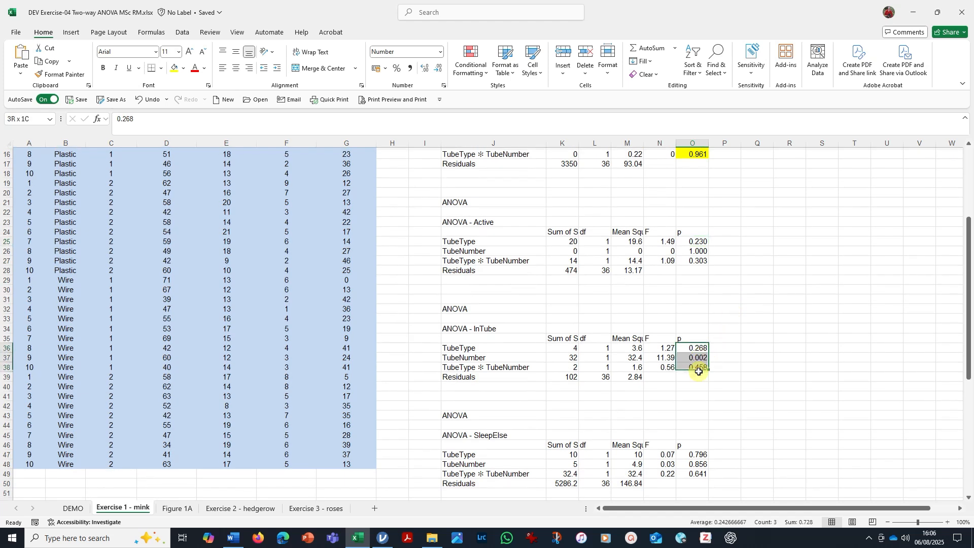
{"action": "left_click", "coordinate": [173, 68]}
{"action": "scroll", "coordinate": [767, 332], "scroll_direction": "down", "scroll_amount": 1}
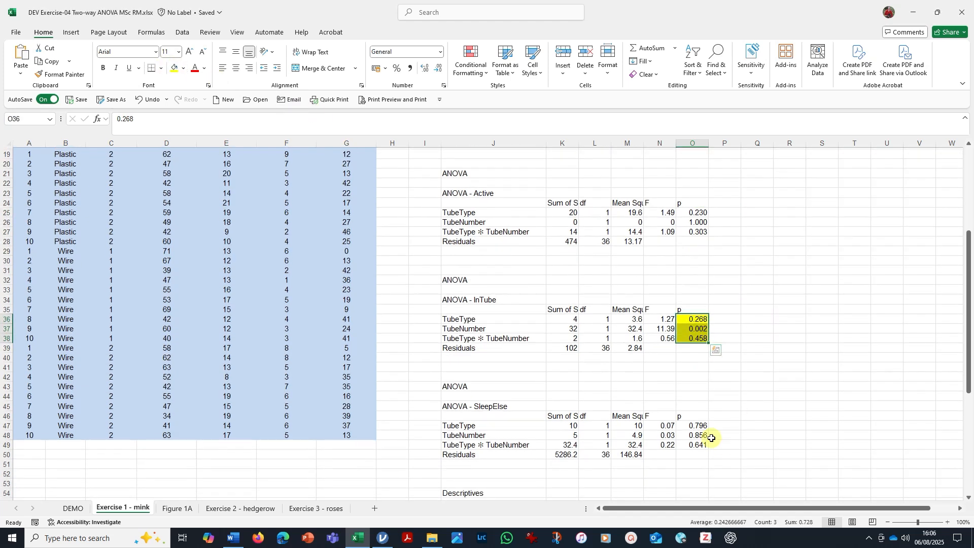
{"action": "left_click_drag", "start_coordinate": [699, 426], "coordinate": [699, 442]}
{"action": "left_click", "coordinate": [174, 68]}
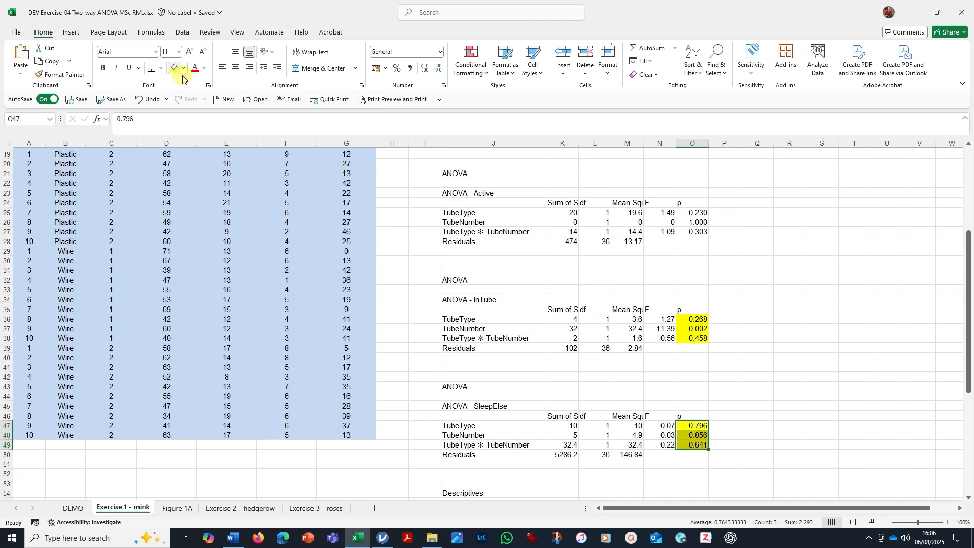
Delete the References block in J69:J75 below the descriptives table.
{"action": "scroll", "coordinate": [705, 254], "scroll_direction": "down", "scroll_amount": 5}
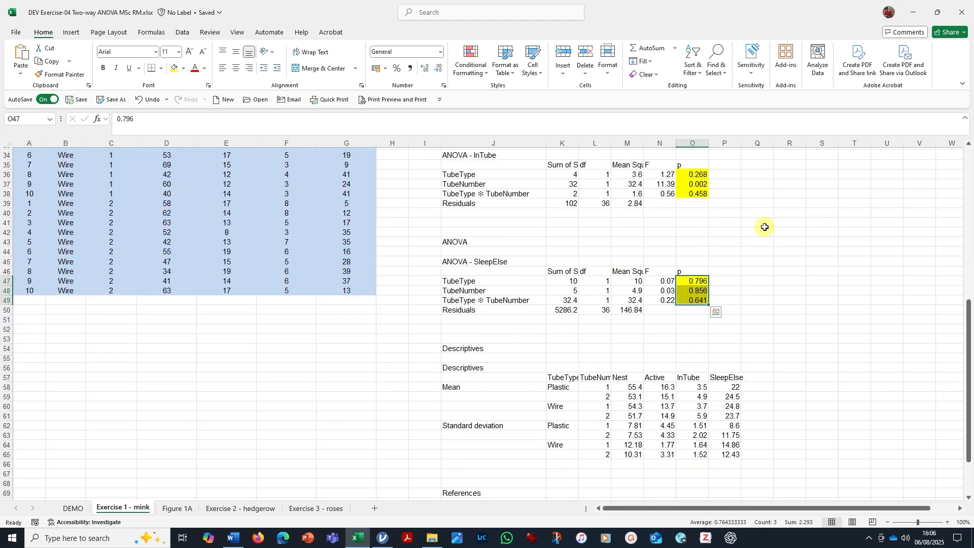
{"action": "scroll", "coordinate": [766, 228], "scroll_direction": "down", "scroll_amount": 4}
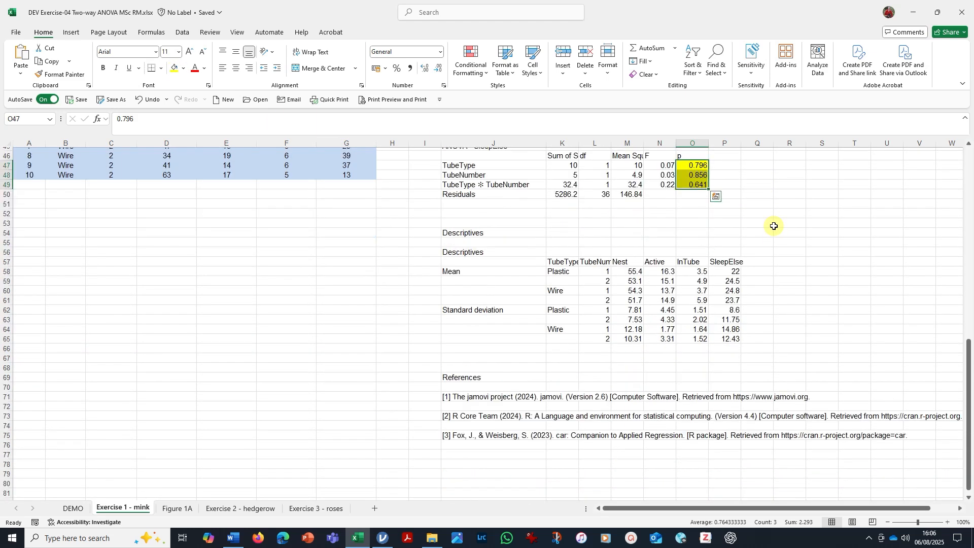
{"action": "left_click_drag", "start_coordinate": [459, 377], "coordinate": [457, 435]}
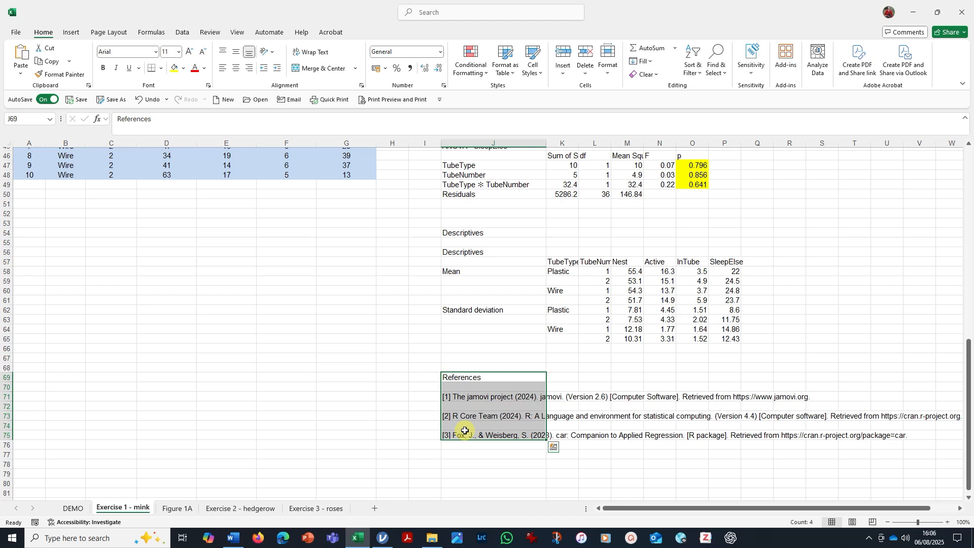
{"action": "key", "text": "Delete"}
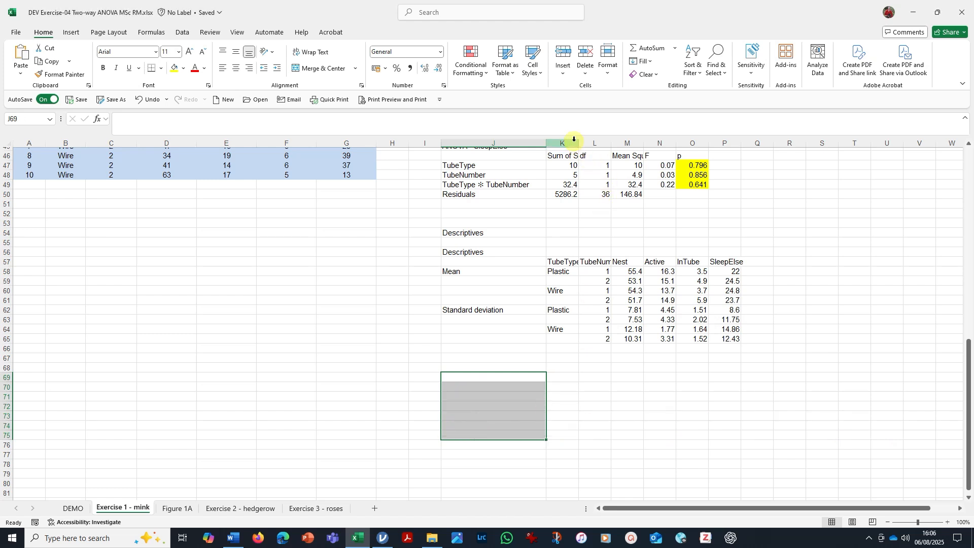
Widen columns K and L so the TubeType and TubeNumber headings fit.
{"action": "left_click_drag", "start_coordinate": [578, 142], "coordinate": [582, 142]}
{"action": "left_click", "coordinate": [635, 386]}
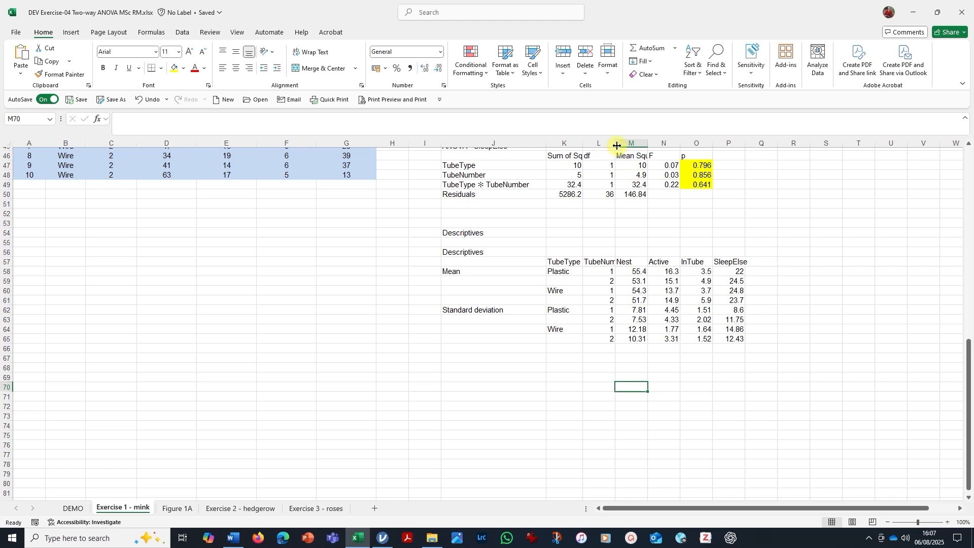
{"action": "left_click_drag", "start_coordinate": [617, 146], "coordinate": [632, 147]}
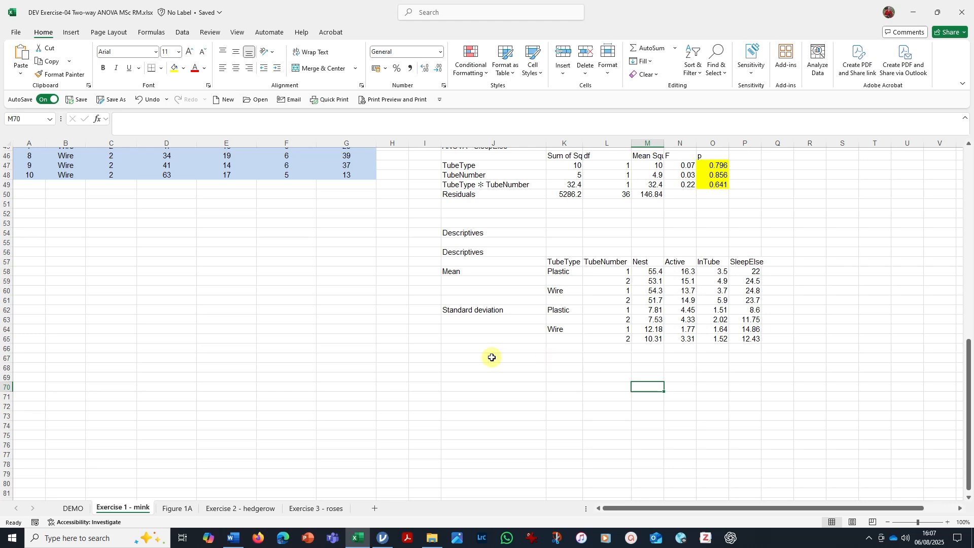
Copy the descriptives table J57:P65 and paste it transposed at J68.
{"action": "left_click_drag", "start_coordinate": [485, 261], "coordinate": [746, 343]}
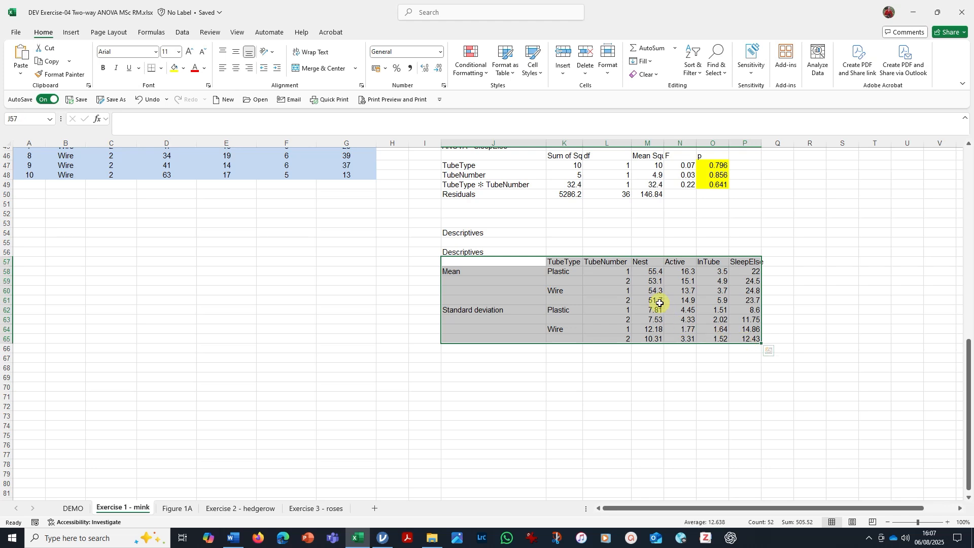
{"action": "right_click", "coordinate": [643, 292]}
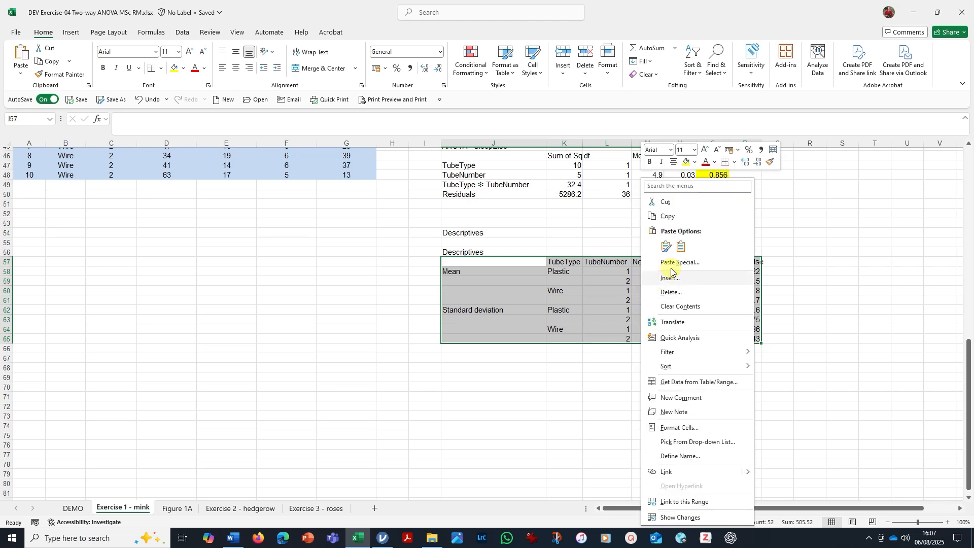
{"action": "left_click", "coordinate": [669, 216]}
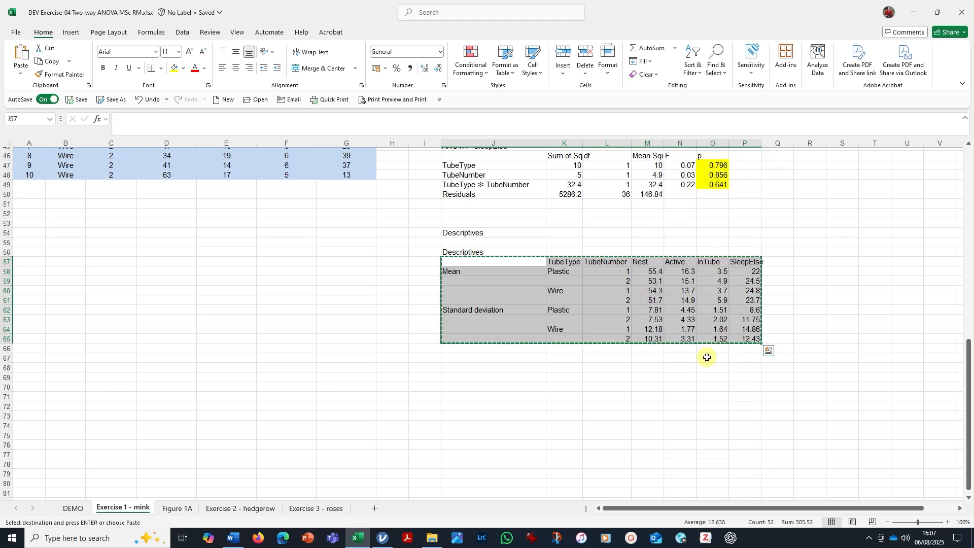
{"action": "left_click", "coordinate": [461, 367]}
{"action": "right_click", "coordinate": [461, 368]}
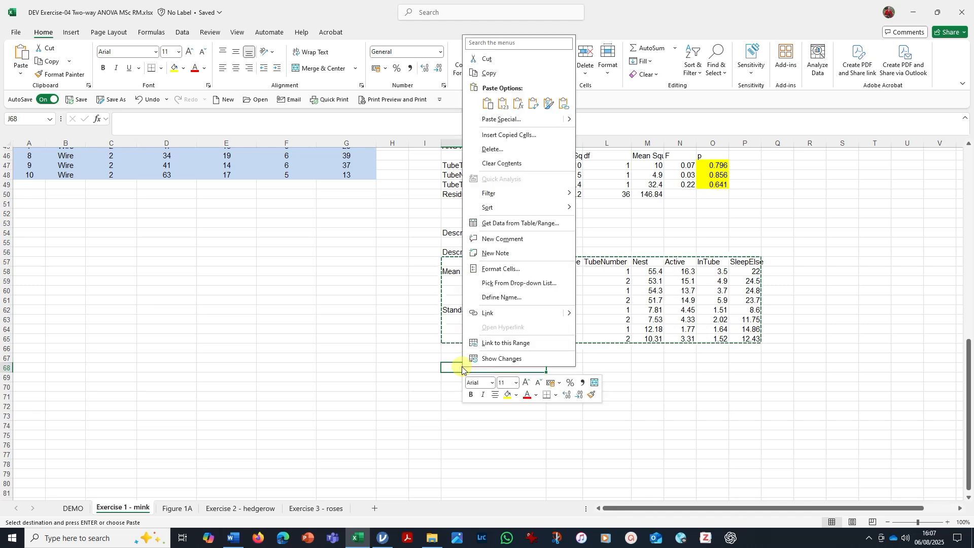
{"action": "left_click", "coordinate": [489, 104]}
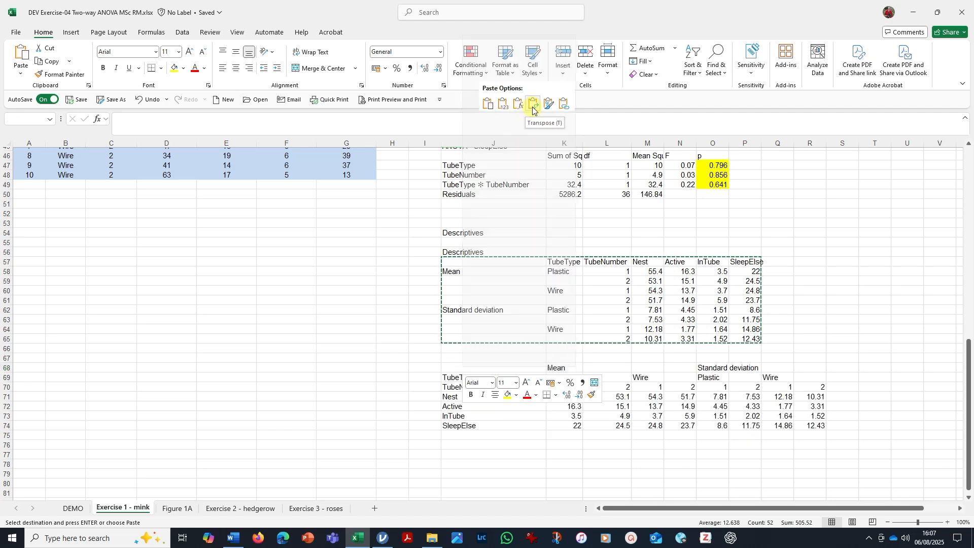
{"action": "left_click", "coordinate": [533, 109]}
{"action": "left_click", "coordinate": [710, 475]}
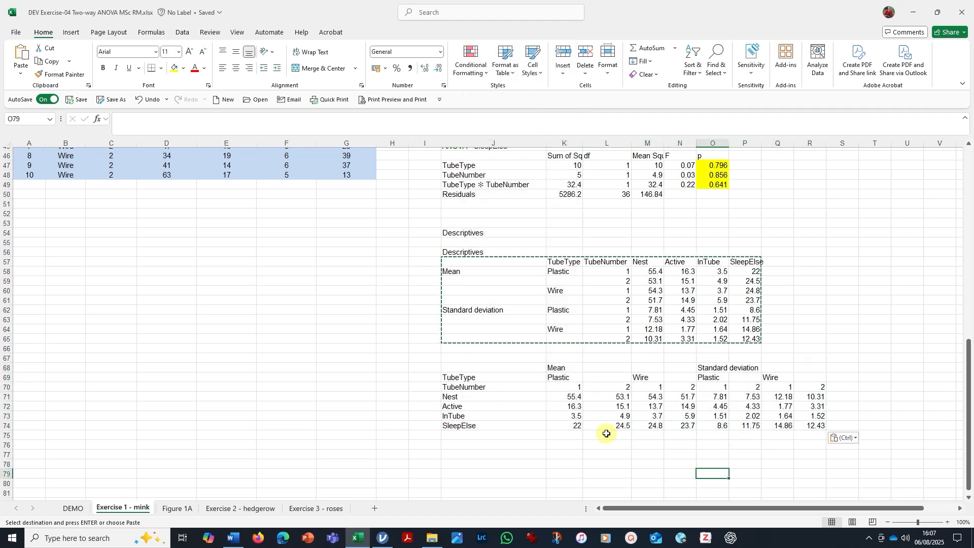
{"action": "left_click", "coordinate": [564, 378]}
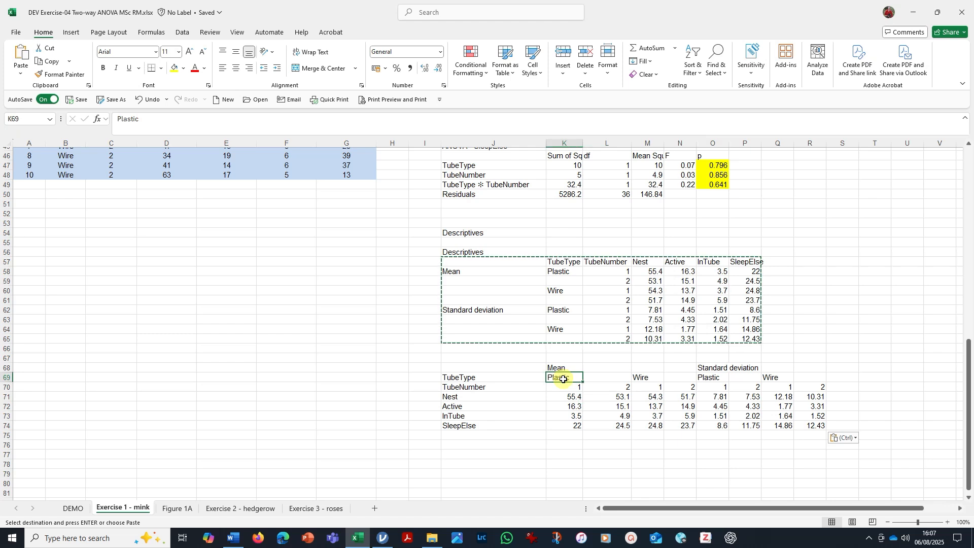
{"action": "left_click_drag", "start_coordinate": [496, 398], "coordinate": [498, 426]}
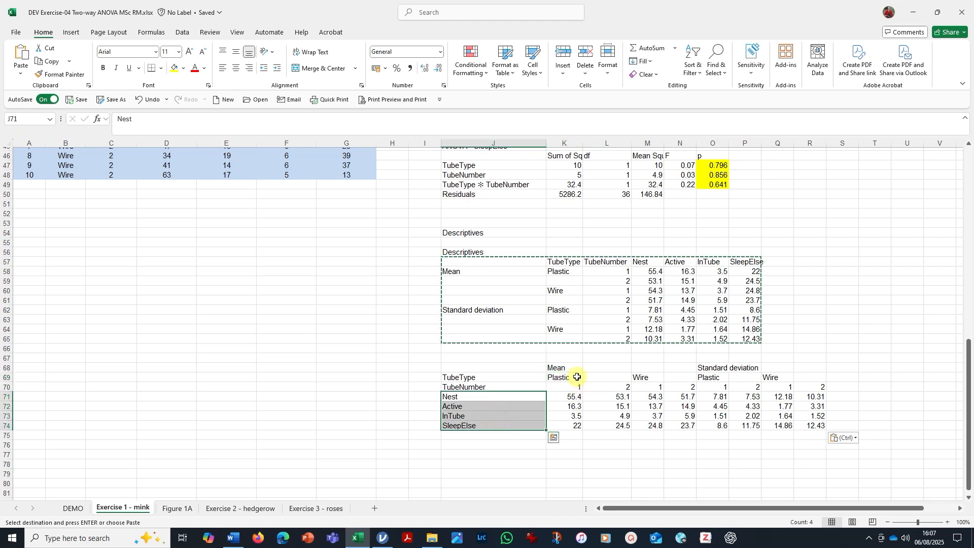
{"action": "left_click_drag", "start_coordinate": [576, 376], "coordinate": [826, 384]}
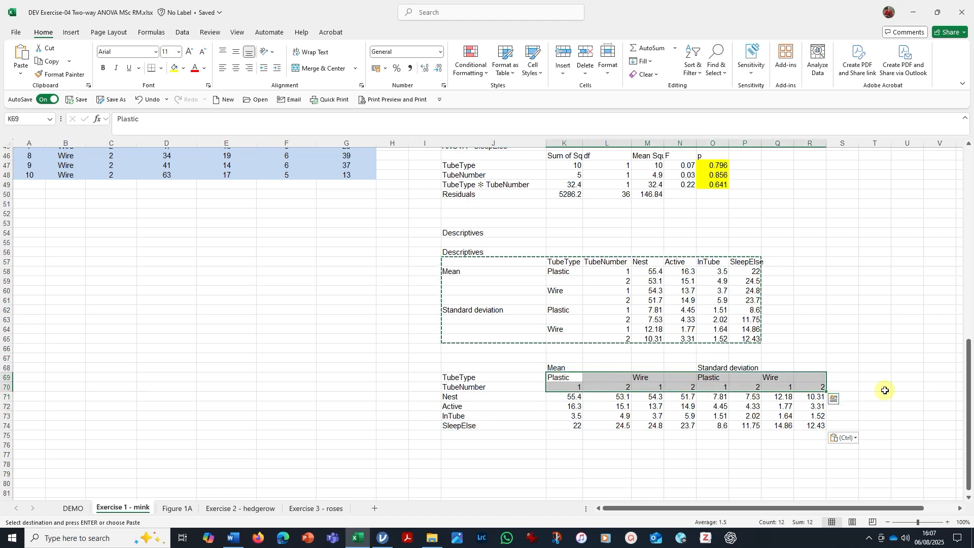
{"action": "left_click", "coordinate": [898, 358]}
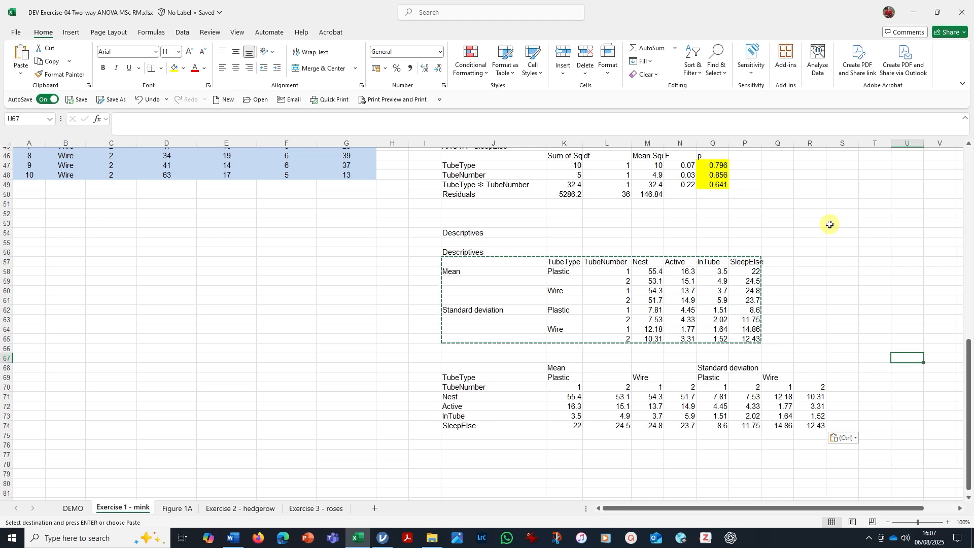
{"action": "scroll", "coordinate": [820, 219], "scroll_direction": "down", "scroll_amount": 1}
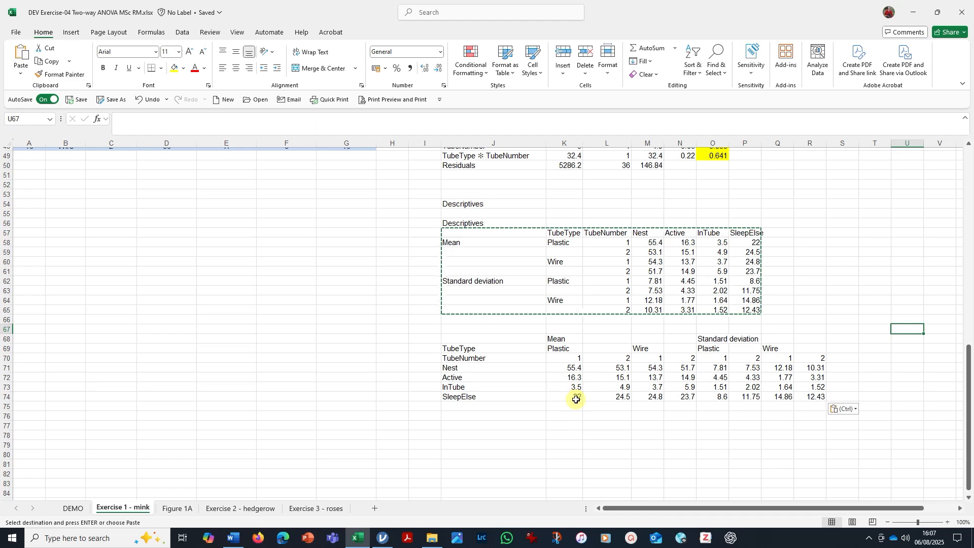
{"action": "scroll", "coordinate": [359, 279], "scroll_direction": "up", "scroll_amount": 3}
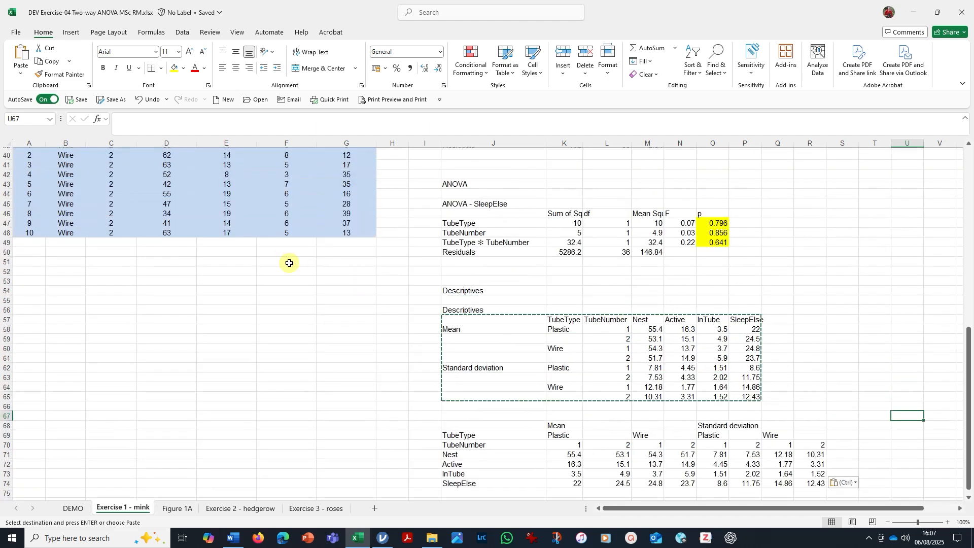
{"action": "scroll", "coordinate": [330, 228], "scroll_direction": "down", "scroll_amount": 1}
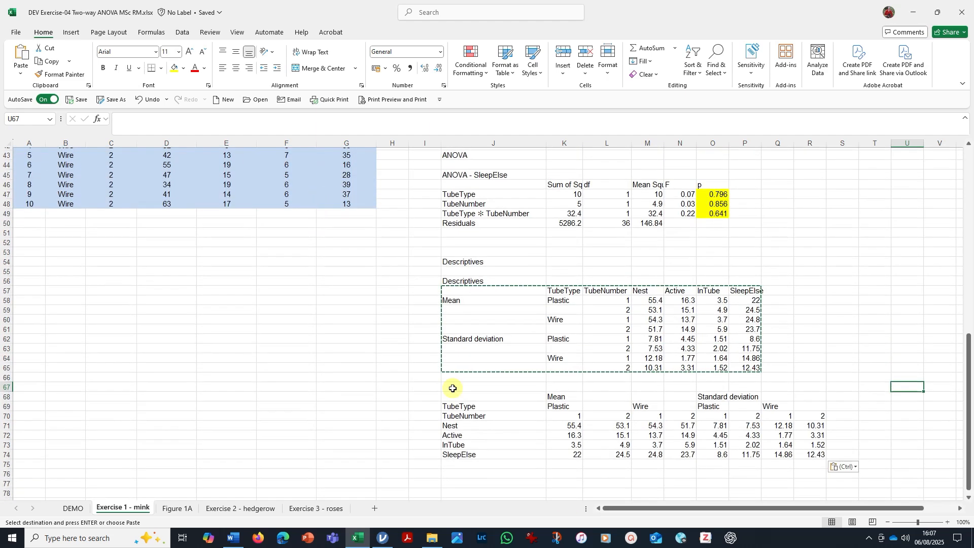
Show the Plastic 1 SleepElse mean in K74 and all standard deviations in O71:R74 with one decimal place.
{"action": "left_click", "coordinate": [572, 456]}
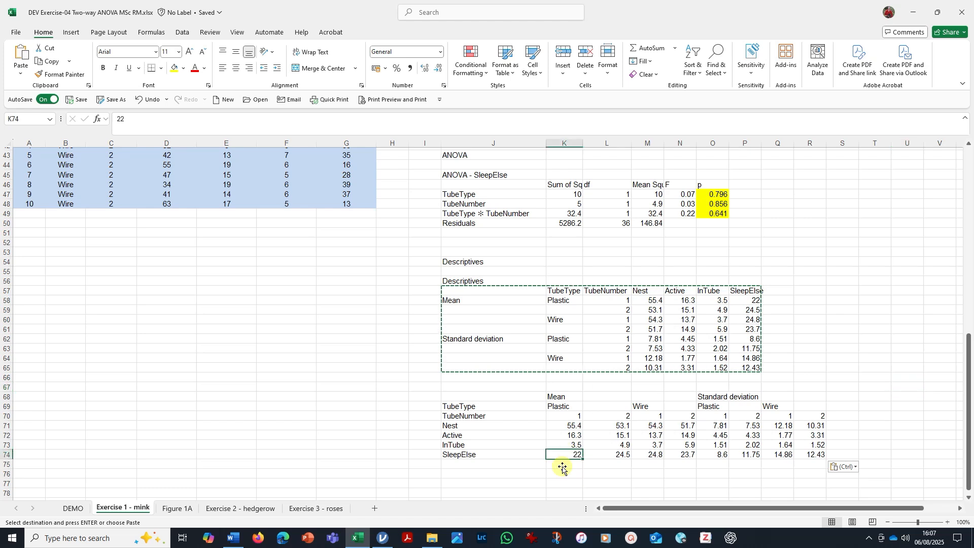
{"action": "left_click", "coordinate": [426, 68]}
{"action": "left_click", "coordinate": [425, 68]}
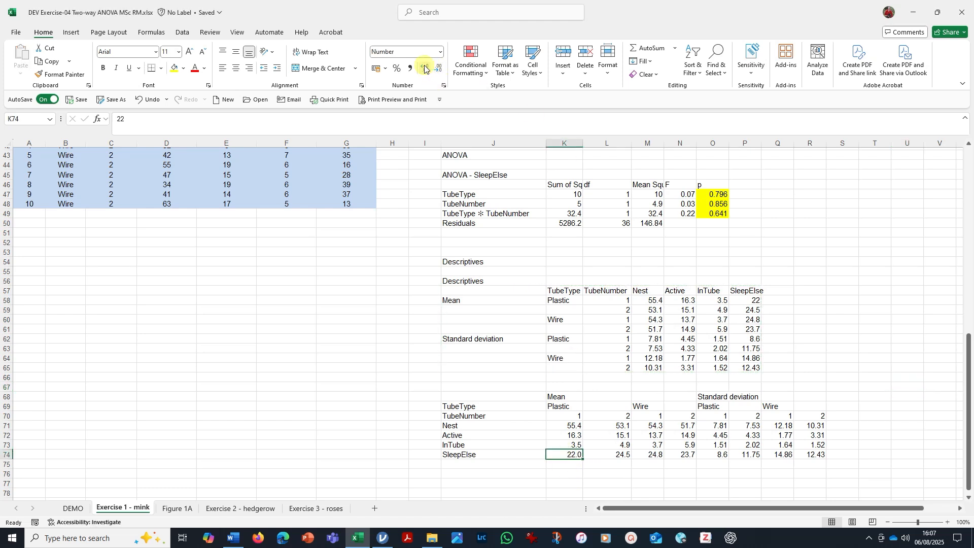
{"action": "left_click", "coordinate": [811, 455]}
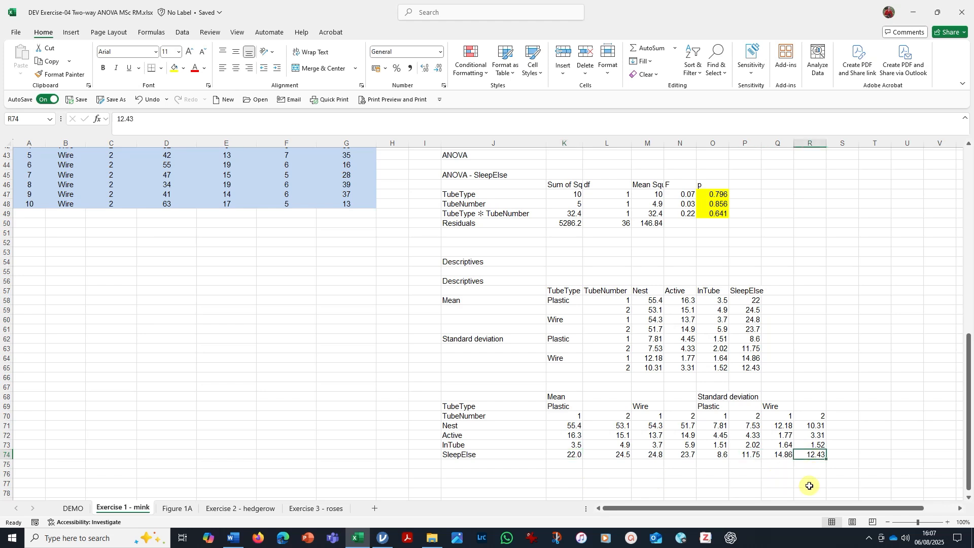
{"action": "left_click", "coordinate": [744, 455]}
{"action": "left_click_drag", "start_coordinate": [746, 455], "coordinate": [817, 426]}
{"action": "left_click_drag", "start_coordinate": [721, 426], "coordinate": [807, 455]}
{"action": "left_click", "coordinate": [439, 71]}
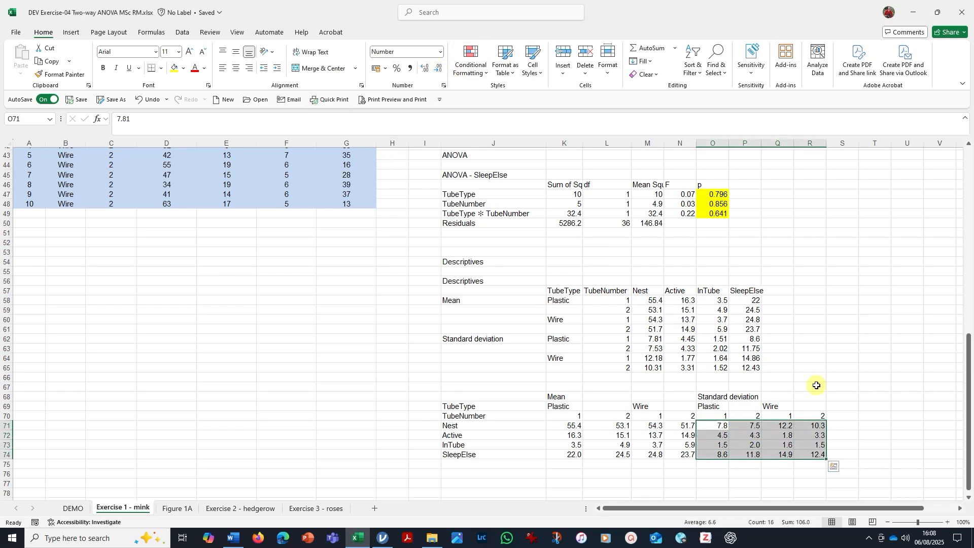
{"action": "left_click", "coordinate": [843, 374]}
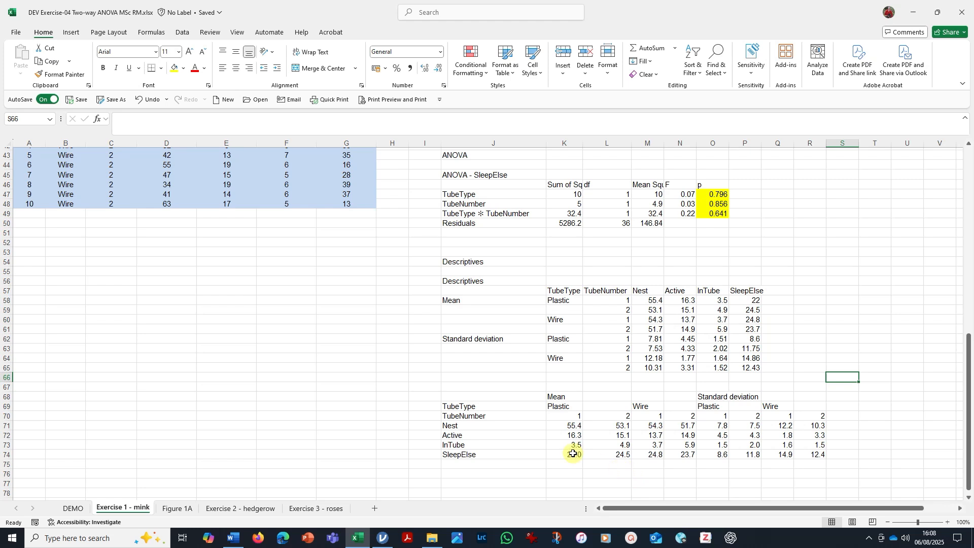
Move the Standard deviation block O68:R74 below the means so that it starts at K81.
{"action": "scroll", "coordinate": [553, 342], "scroll_direction": "down", "scroll_amount": 2}
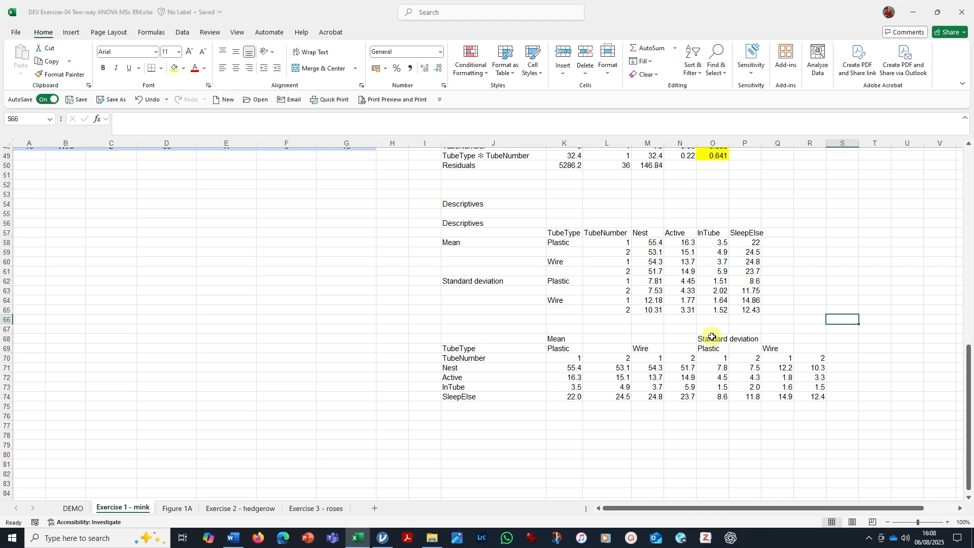
{"action": "left_click", "coordinate": [711, 337]}
{"action": "left_click_drag", "start_coordinate": [726, 363], "coordinate": [607, 476]}
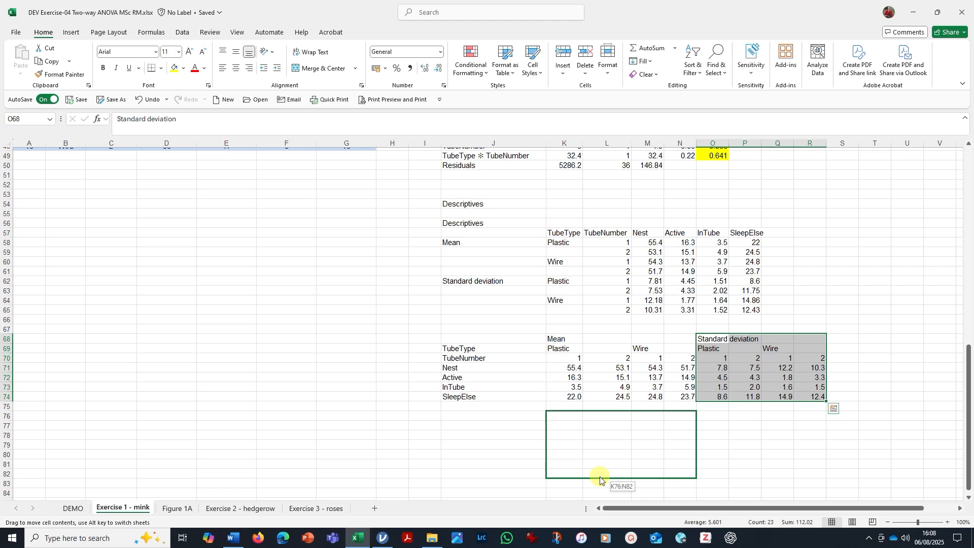
{"action": "left_click_drag", "start_coordinate": [600, 480], "coordinate": [600, 480]}
{"action": "scroll", "coordinate": [616, 363], "scroll_direction": "down", "scroll_amount": 3}
{"action": "left_click_drag", "start_coordinate": [594, 393], "coordinate": [600, 442]}
{"action": "left_click", "coordinate": [738, 340]}
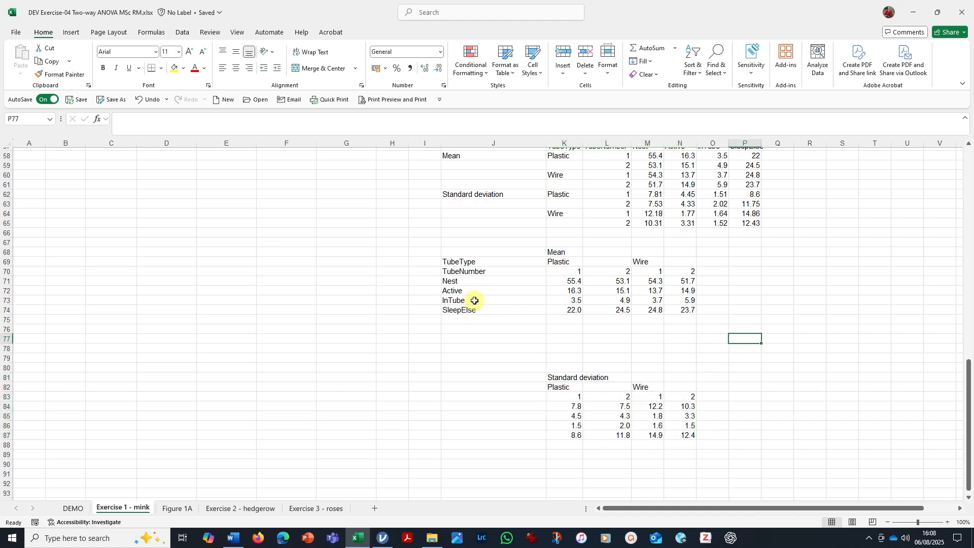
Shift the Active, InTube and SleepElse mean rows down to start at row 73, and copy the four behaviour labels into J84:J87 without a gap.
{"action": "left_click_drag", "start_coordinate": [472, 292], "coordinate": [667, 325]}
{"action": "left_click", "coordinate": [713, 377]}
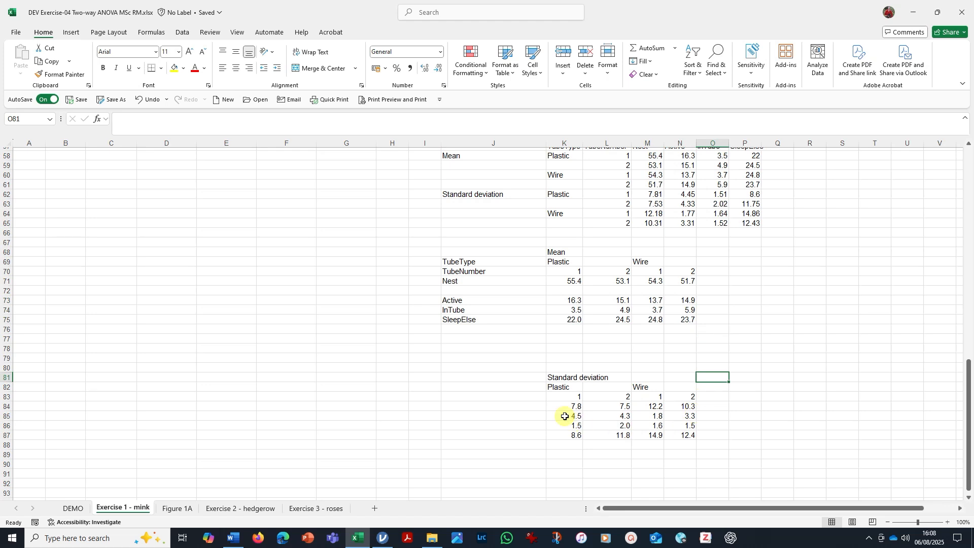
{"action": "left_click_drag", "start_coordinate": [463, 280], "coordinate": [465, 319]}
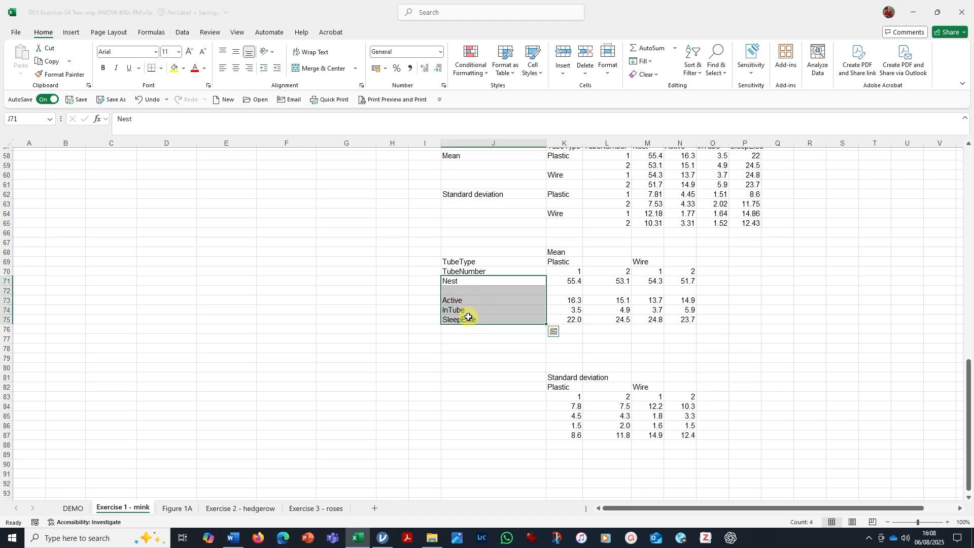
{"action": "key", "text": "ctrl+c"}
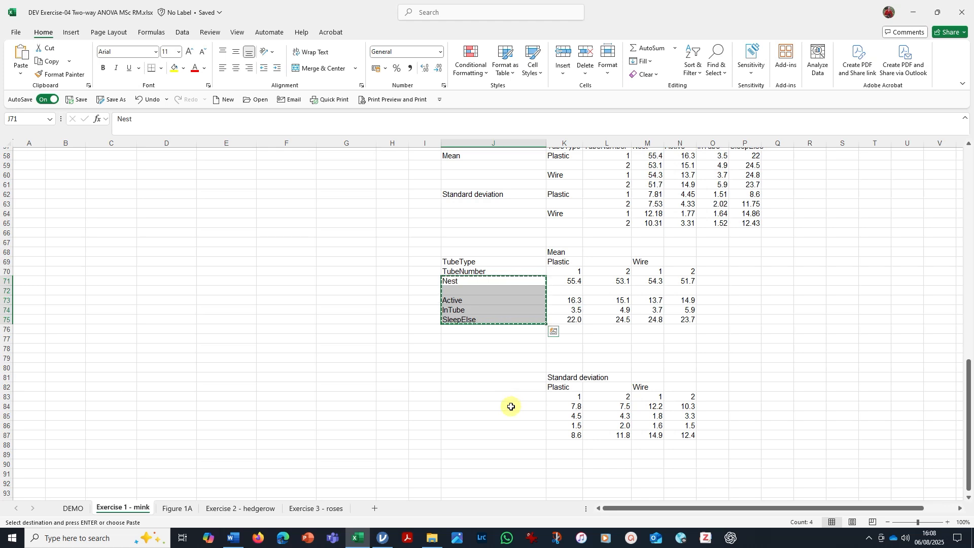
{"action": "left_click", "coordinate": [509, 407]}
{"action": "key", "text": "ctrl+v"}
{"action": "mouse_move", "coordinate": [462, 425]}
{"action": "left_mouse_down"}
{"action": "mouse_move", "coordinate": [464, 445]}
{"action": "mouse_move", "coordinate": [475, 417]}
{"action": "left_mouse_up"}
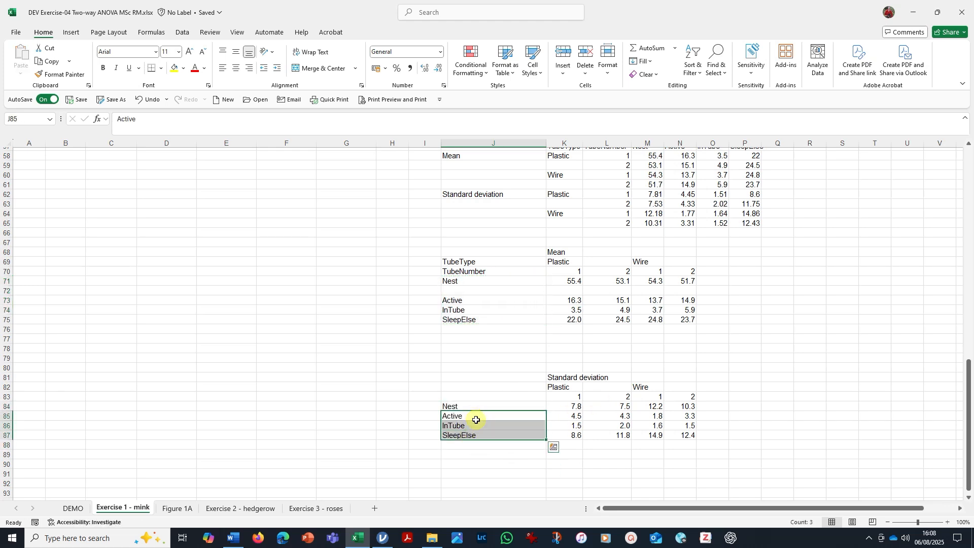
{"action": "left_click", "coordinate": [782, 406]}
Copy the Nest standard deviations K84:N84 into K72:N72, directly under the Nest means.
{"action": "left_click_drag", "start_coordinate": [571, 406], "coordinate": [680, 406]}
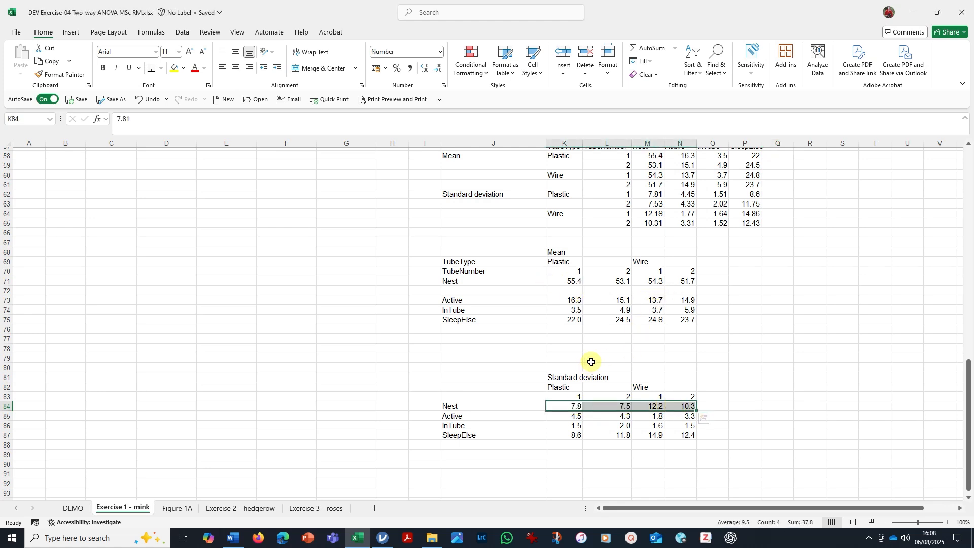
{"action": "key", "text": "ctrl+c"}
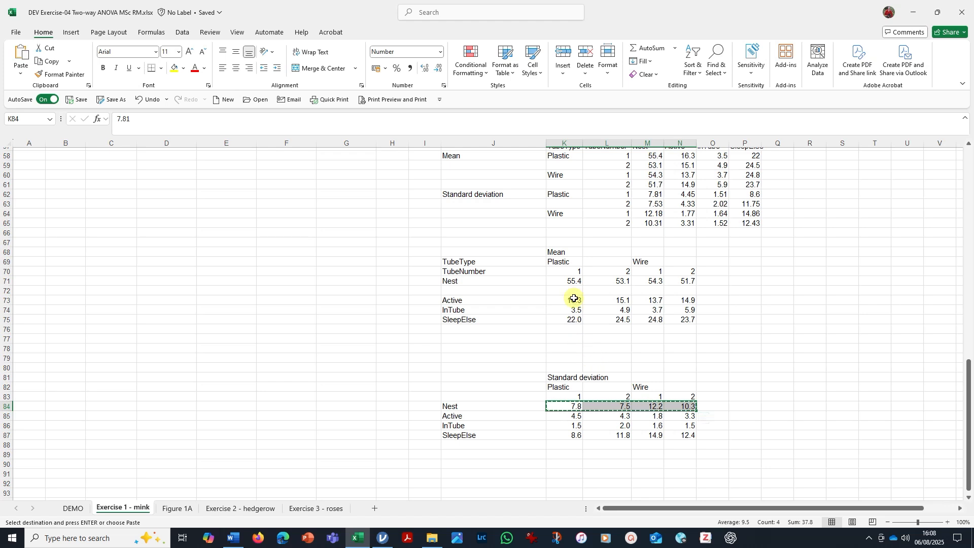
{"action": "left_click", "coordinate": [574, 289]}
{"action": "key", "text": "ctrl+v"}
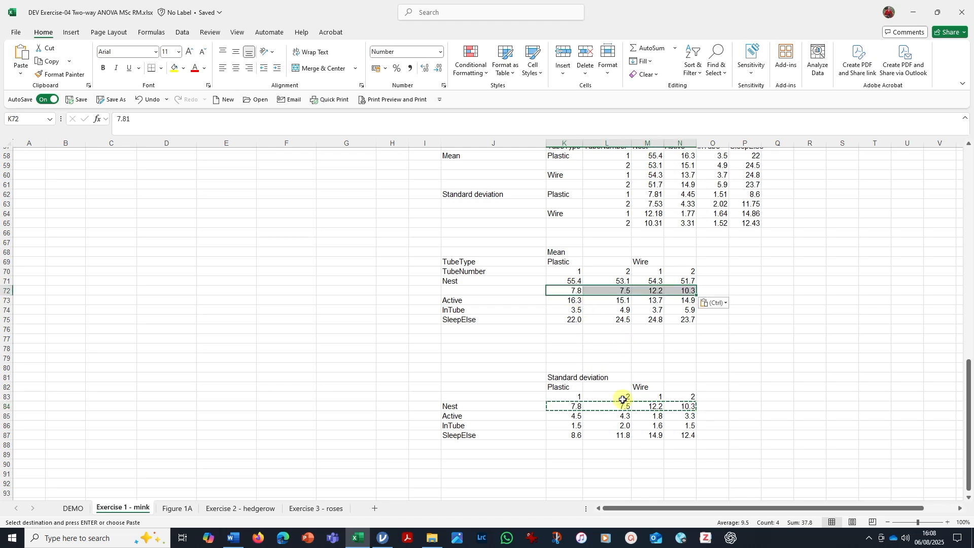
Shift the InTube and SleepElse mean rows down to row 75 and copy the Active standard deviations into K74:N74.
{"action": "left_click_drag", "start_coordinate": [474, 311], "coordinate": [669, 334]}
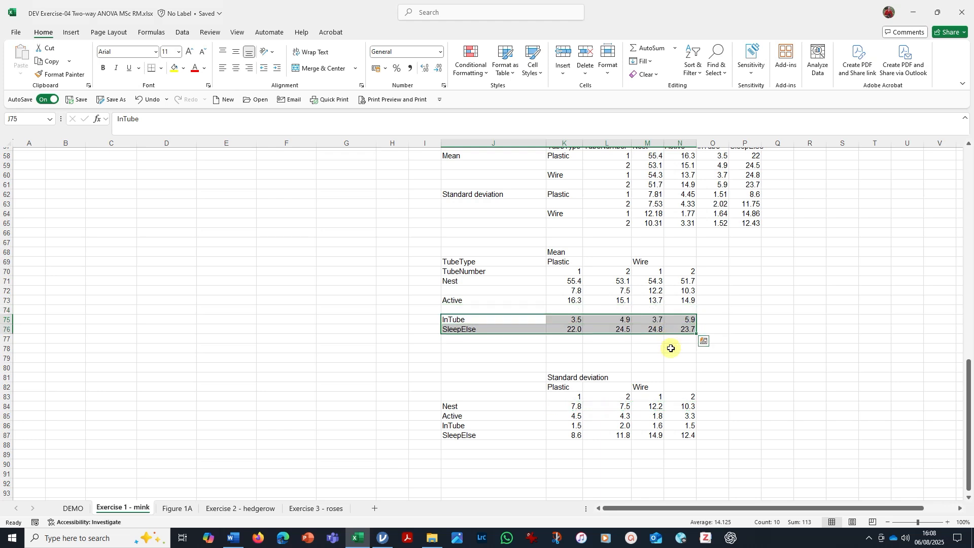
{"action": "left_click_drag", "start_coordinate": [568, 417], "coordinate": [689, 413]}
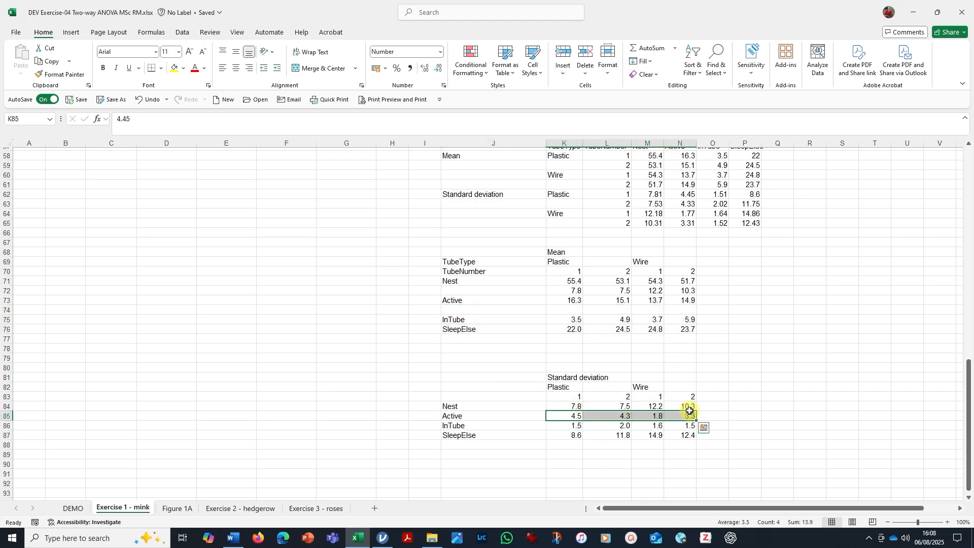
{"action": "key", "text": "ctrl+c"}
{"action": "left_click", "coordinate": [574, 311]}
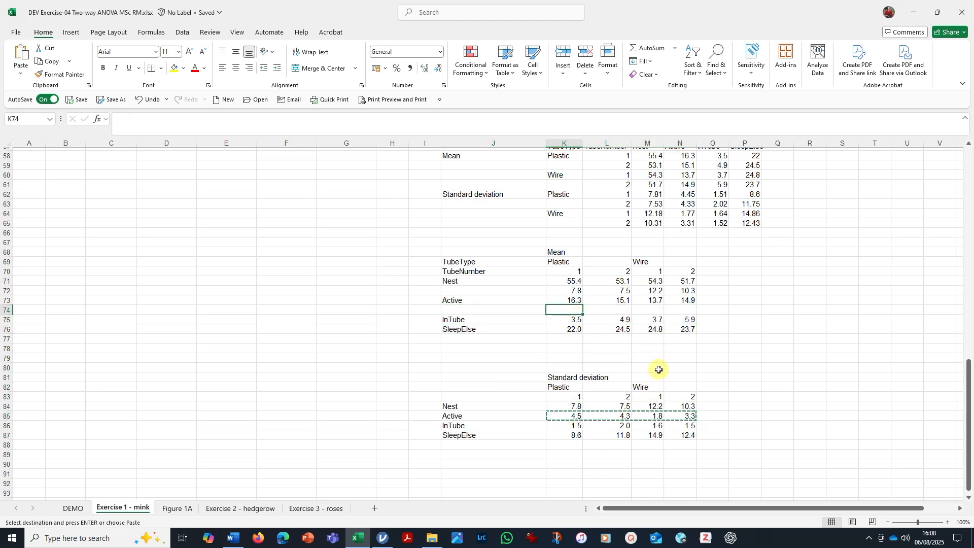
{"action": "key", "text": "ctrl+v"}
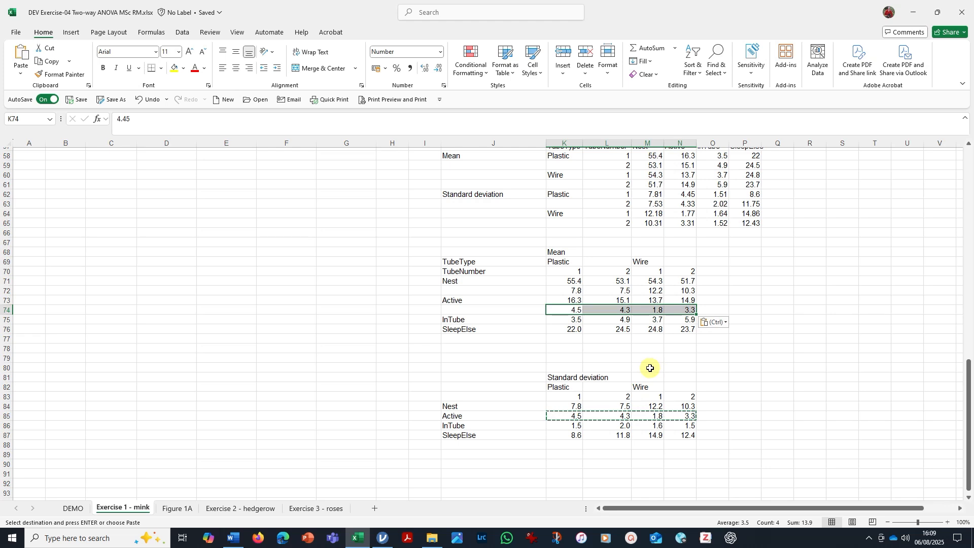
Shift the SleepElse mean row down to row 77 and copy the InTube standard deviations into K76:N76.
{"action": "left_click_drag", "start_coordinate": [473, 330], "coordinate": [673, 345]}
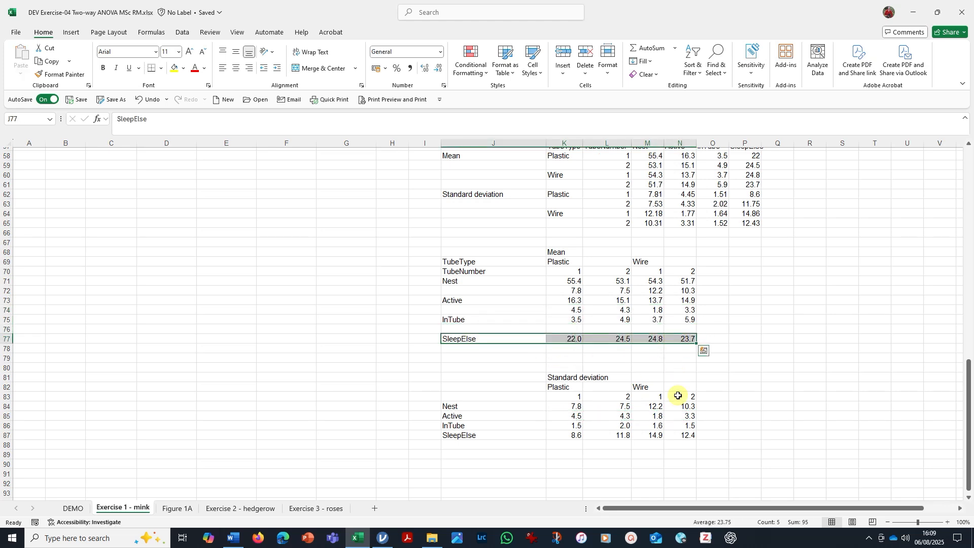
{"action": "left_click_drag", "start_coordinate": [573, 426], "coordinate": [686, 426]}
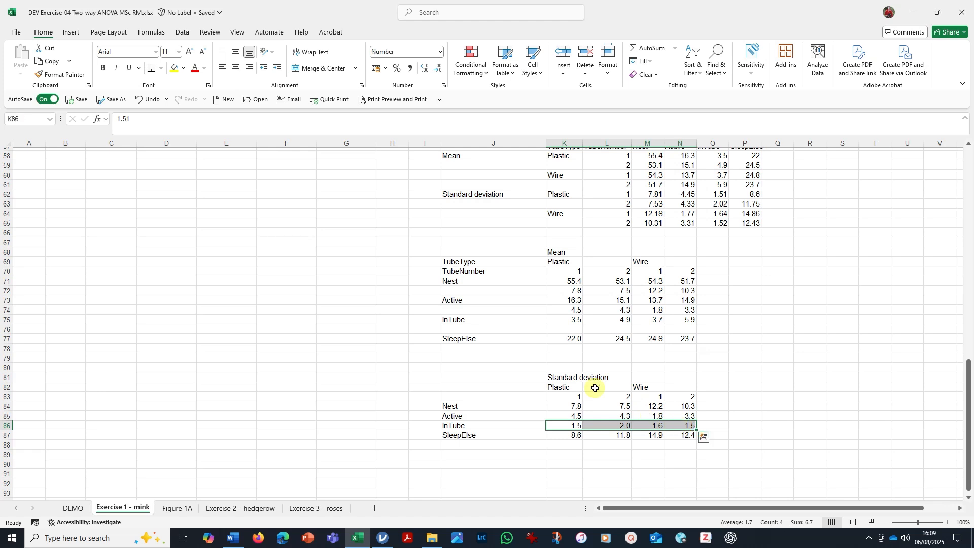
{"action": "key", "text": "ctrl+c"}
{"action": "left_click", "coordinate": [566, 327]}
{"action": "key", "text": "ctrl+v"}
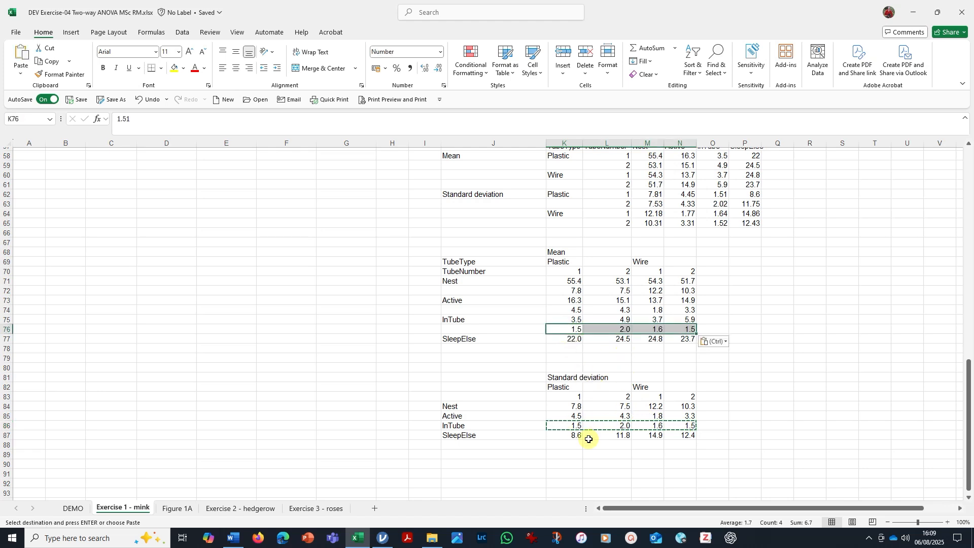
Copy the SleepElse standard deviations K87:N87 into K78:N78 under the SleepElse means.
{"action": "left_click_drag", "start_coordinate": [567, 437], "coordinate": [680, 436]}
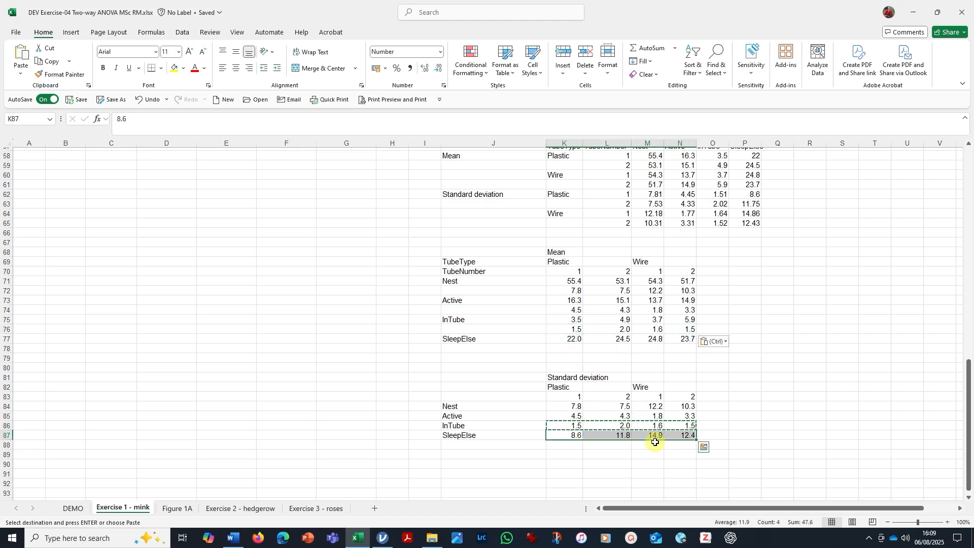
{"action": "left_click", "coordinate": [573, 349]}
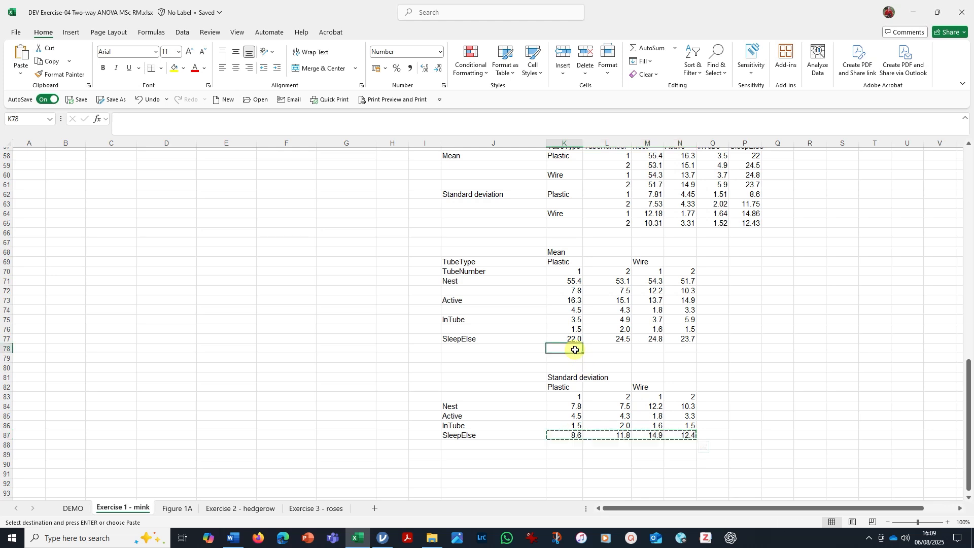
{"action": "key", "text": "ctrl+v"}
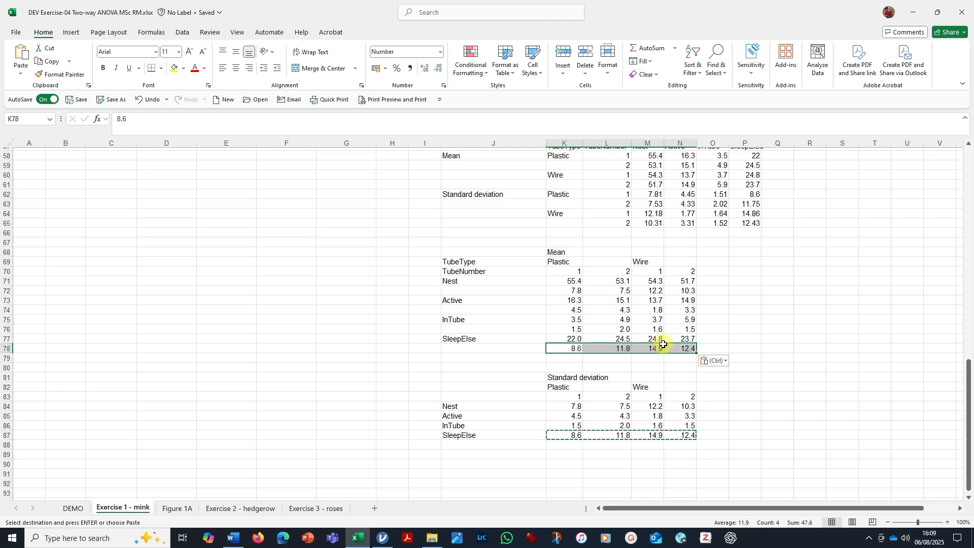
{"action": "left_click", "coordinate": [771, 359]}
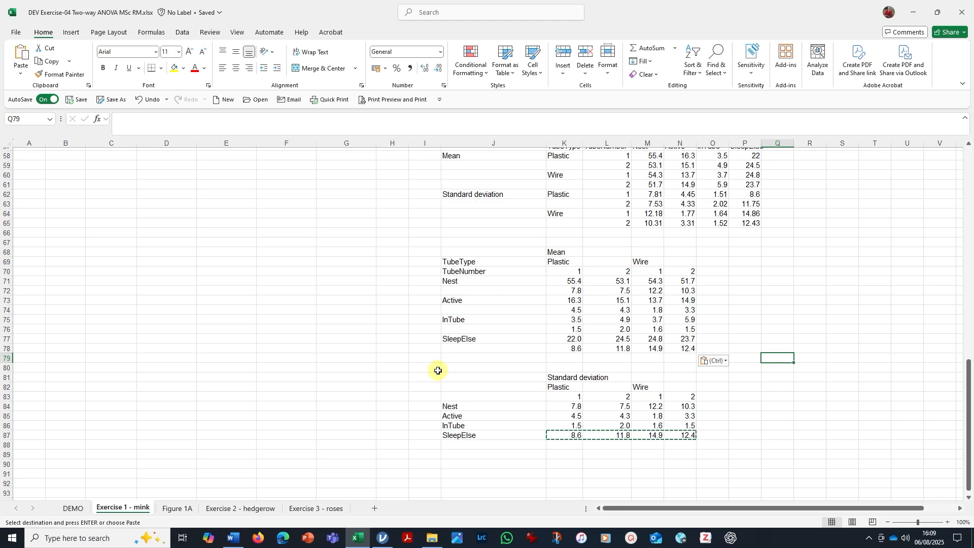
Enter the heading P-values in cell P69, beside the summary table's Plastic and Wire headings.
{"action": "left_click", "coordinate": [744, 260]}
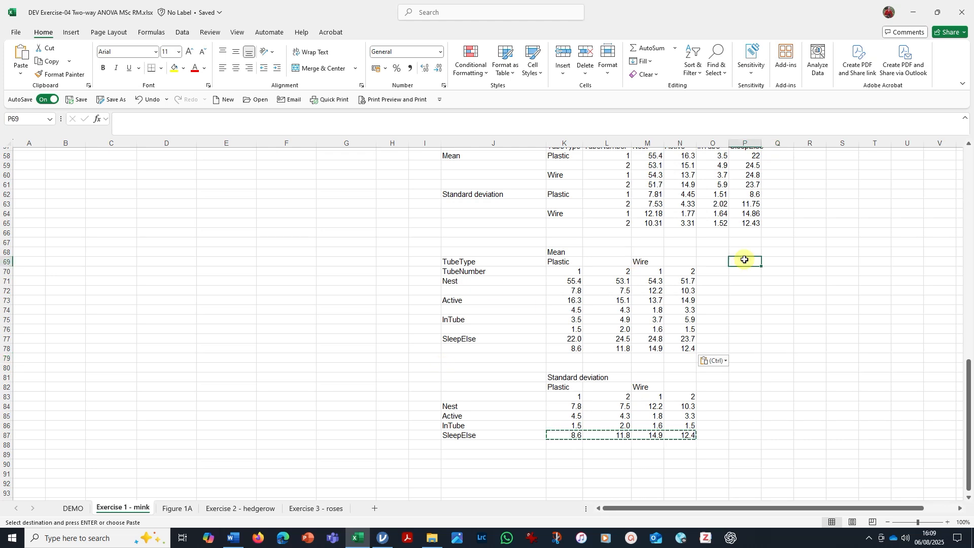
{"action": "type", "text": "P-values"}
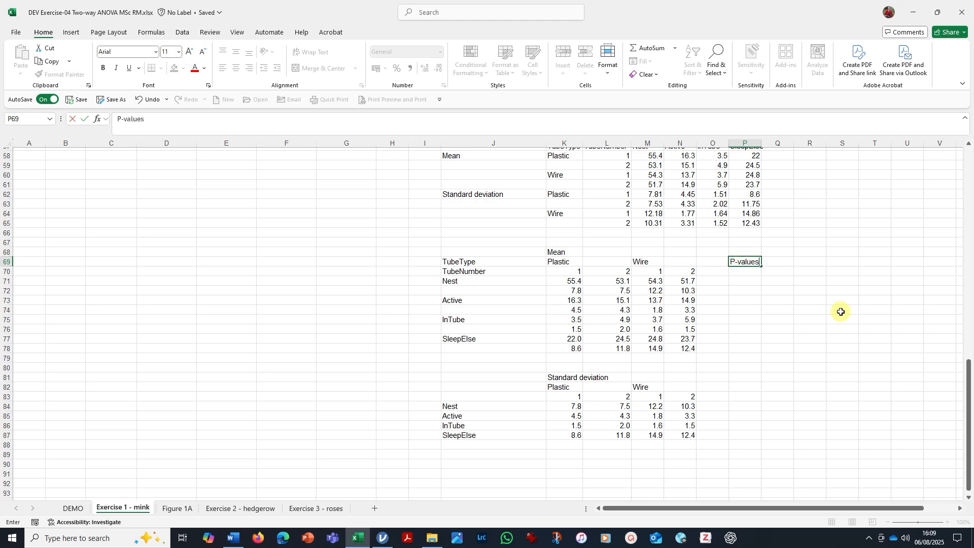
{"action": "scroll", "coordinate": [822, 309], "scroll_direction": "up", "scroll_amount": 1}
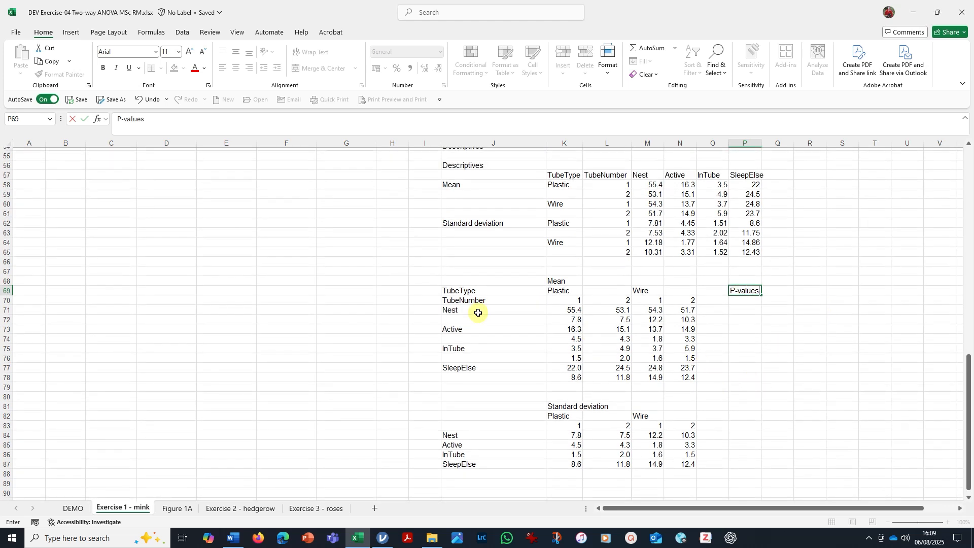
{"action": "left_click", "coordinate": [713, 303]}
Move the TubeType label to O70 and the TubeNumber label to P70, and widen columns O and P to fit.
{"action": "left_click", "coordinate": [459, 290]}
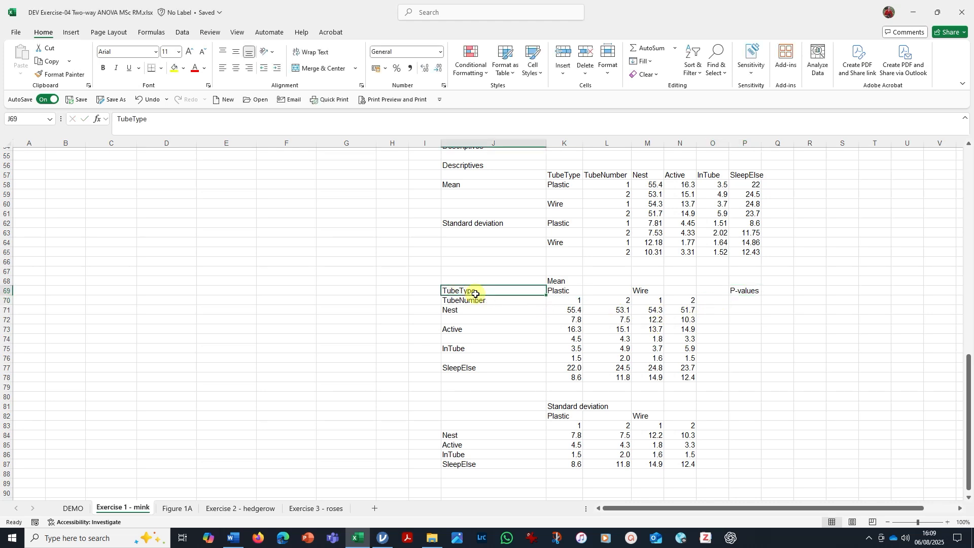
{"action": "left_click_drag", "start_coordinate": [489, 296], "coordinate": [719, 306]}
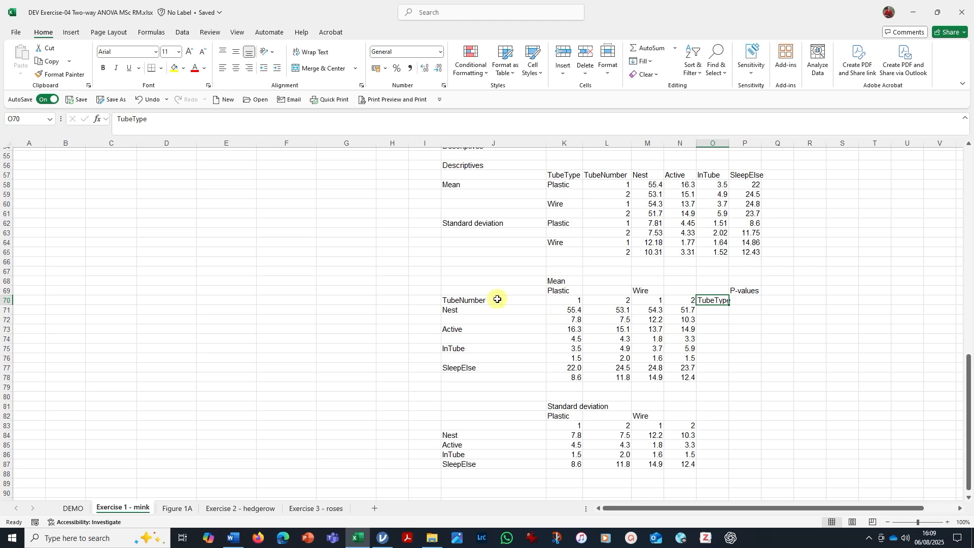
{"action": "left_click_drag", "start_coordinate": [495, 300], "coordinate": [747, 302]}
{"action": "left_click_drag", "start_coordinate": [716, 144], "coordinate": [775, 144]}
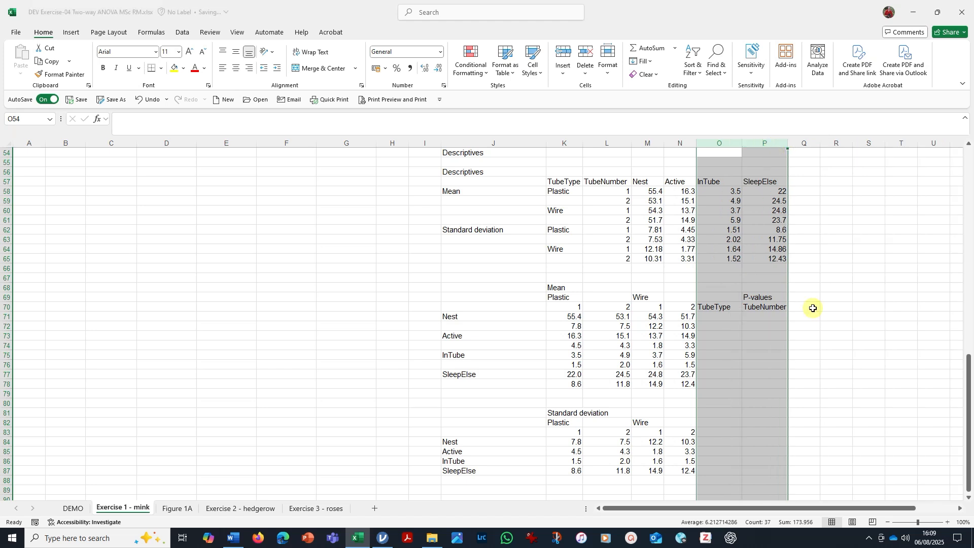
Enter the interaction heading TT x TN in cell Q70.
{"action": "left_click", "coordinate": [813, 308]}
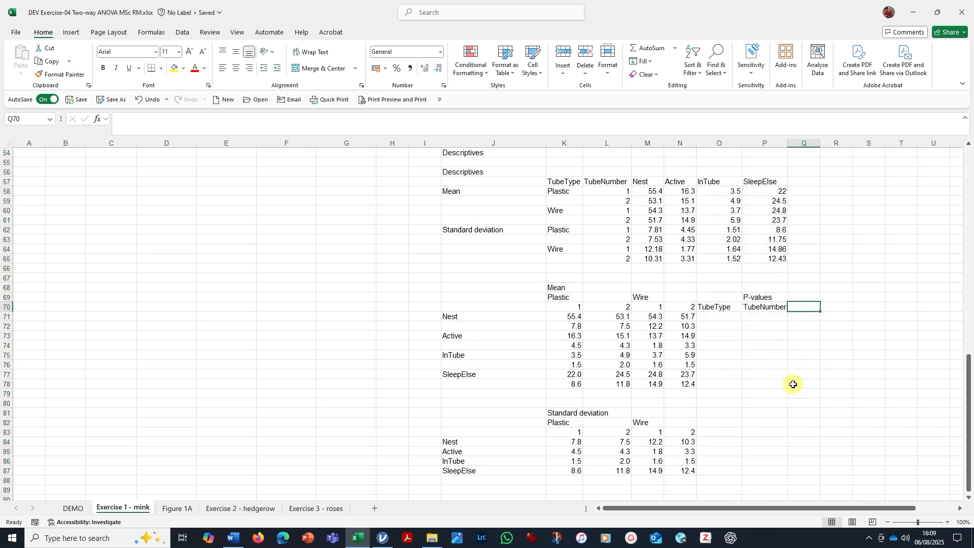
{"action": "type", "text": "TT x TN"}
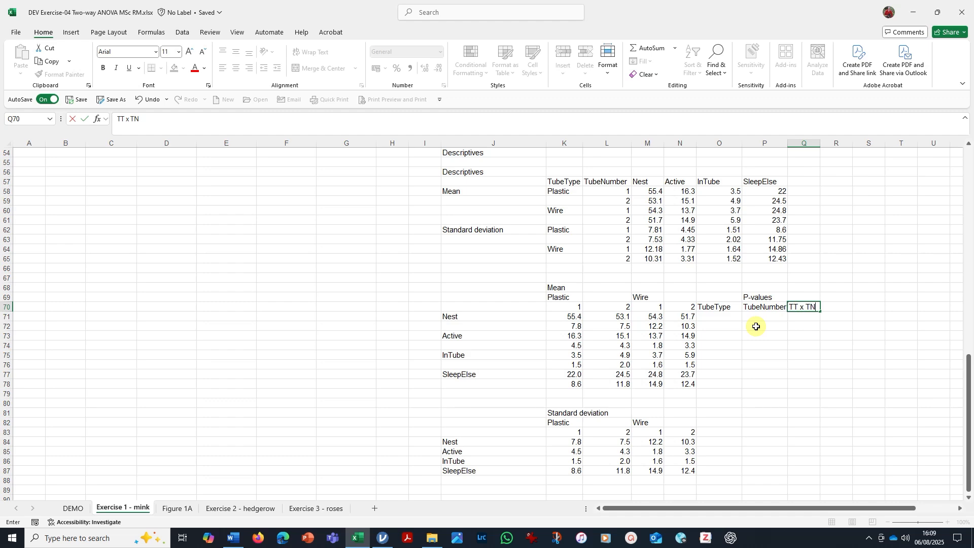
{"action": "left_click", "coordinate": [827, 344]}
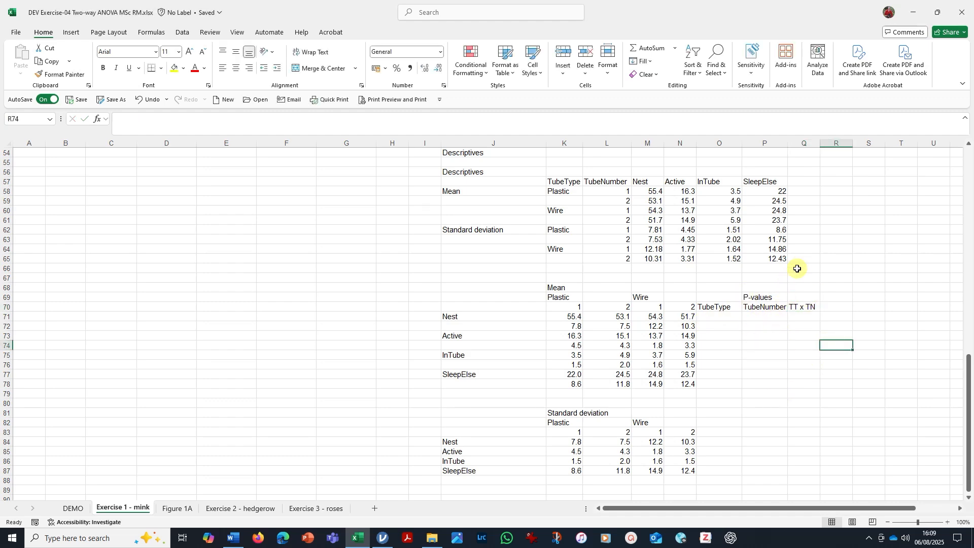
Copy the Nest ANOVA p values O14:O16 into S70:S72, beside the summary table.
{"action": "scroll", "coordinate": [808, 263], "scroll_direction": "up", "scroll_amount": 3}
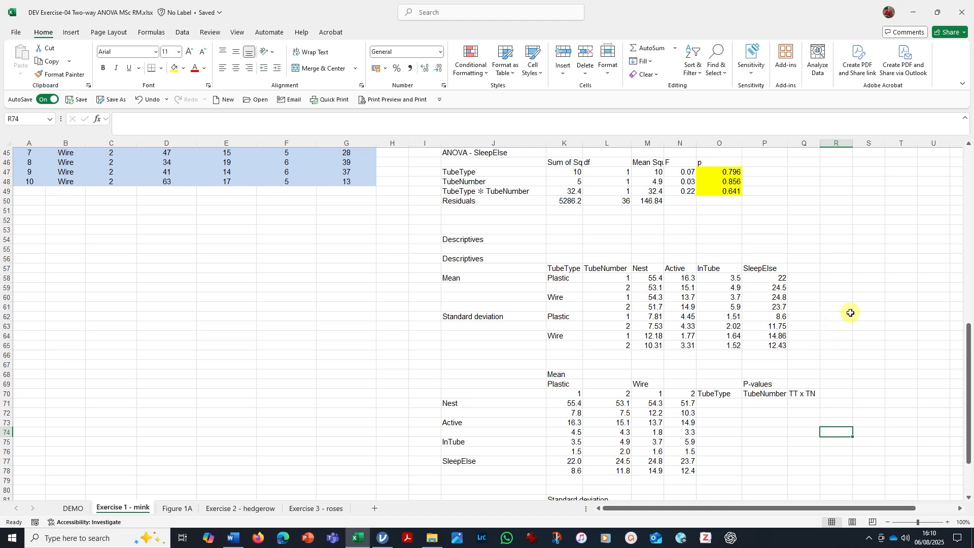
{"action": "left_click_drag", "start_coordinate": [968, 424], "coordinate": [968, 420]}
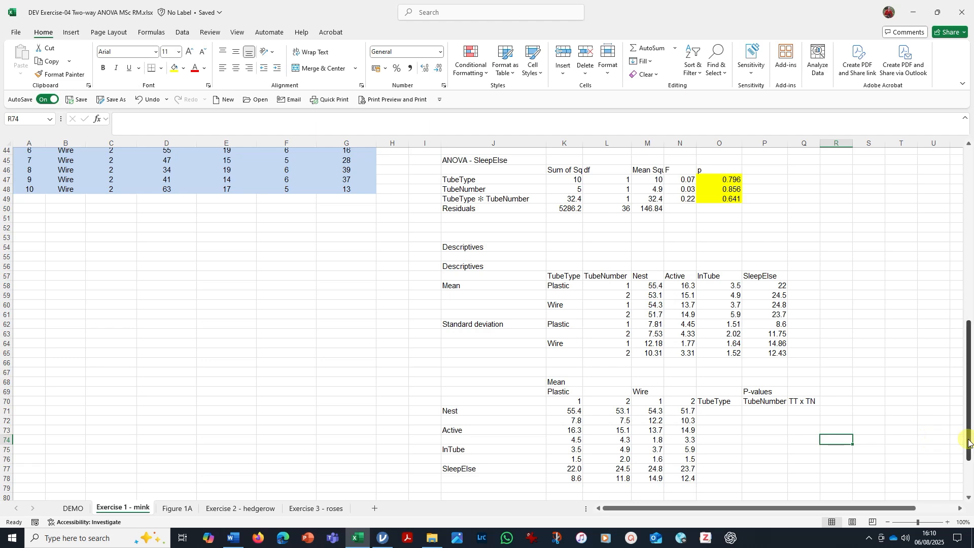
{"action": "left_click_drag", "start_coordinate": [970, 447], "coordinate": [968, 276]}
{"action": "left_click_drag", "start_coordinate": [719, 264], "coordinate": [722, 284]}
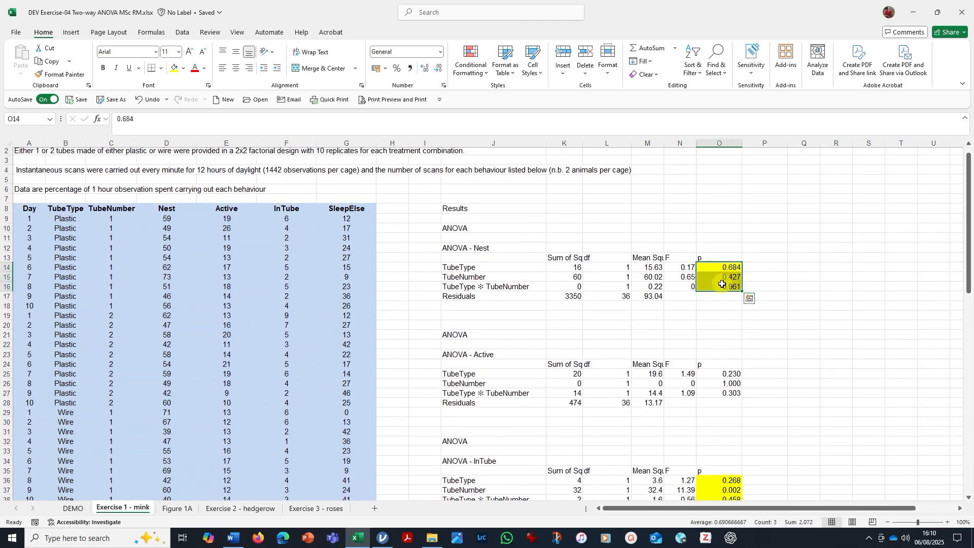
{"action": "key", "text": "ctrl+c"}
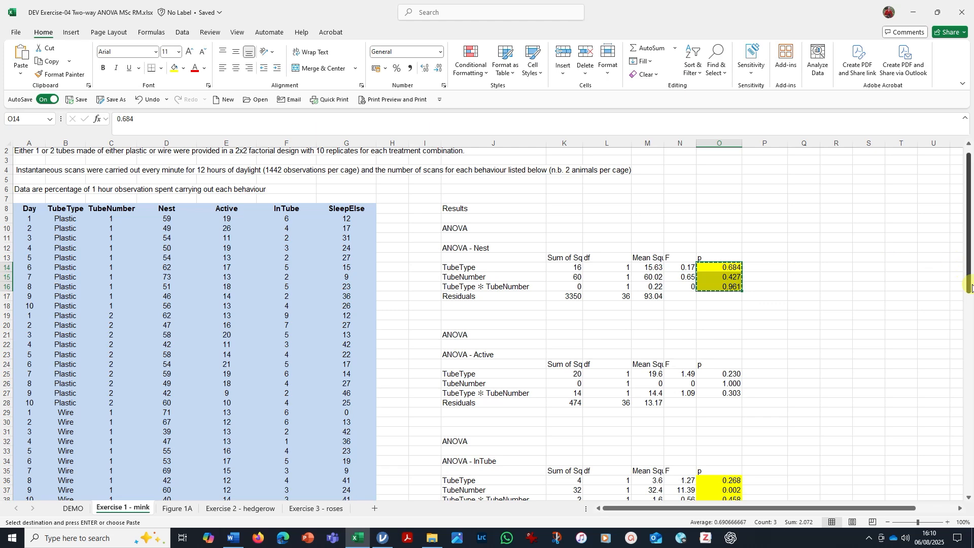
{"action": "left_click_drag", "start_coordinate": [970, 289], "coordinate": [943, 463]}
{"action": "left_click", "coordinate": [865, 382]}
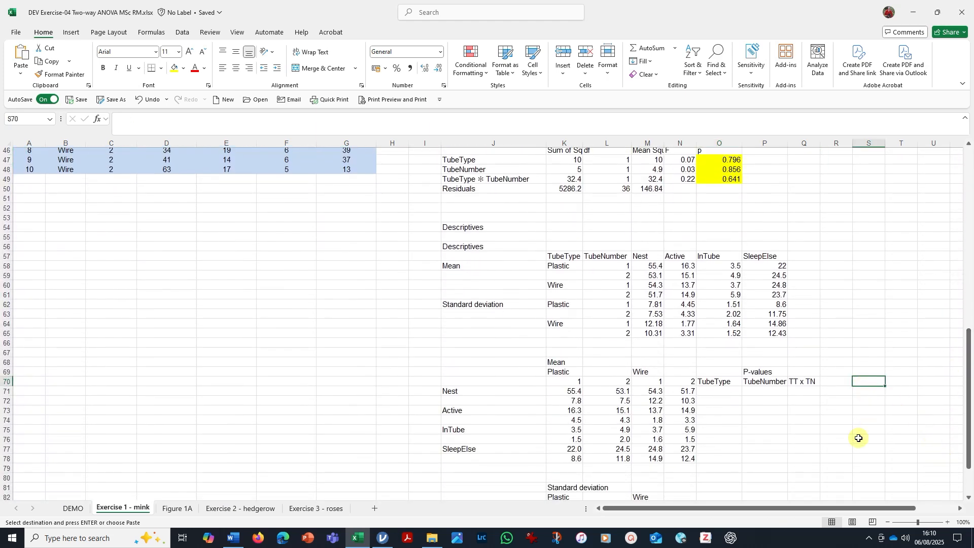
{"action": "key", "text": "ctrl+v"}
{"action": "left_click", "coordinate": [865, 381]}
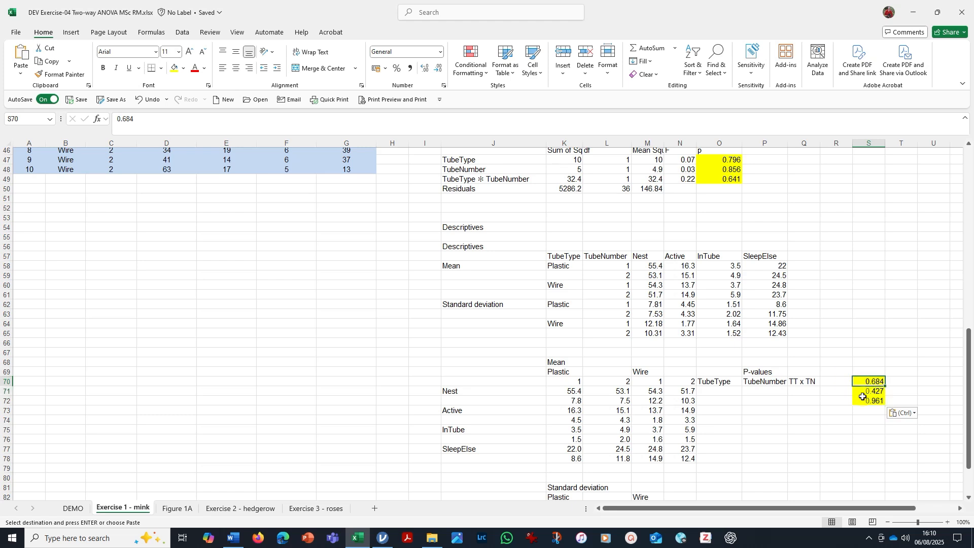
Move the three copied Nest p values into O71, P71 and Q71, under TubeType, TubeNumber and TT x TN.
{"action": "left_click_drag", "start_coordinate": [859, 387], "coordinate": [726, 391]}
{"action": "left_click", "coordinate": [870, 390]}
{"action": "left_click_drag", "start_coordinate": [868, 390], "coordinate": [769, 388]}
{"action": "left_click", "coordinate": [876, 401]}
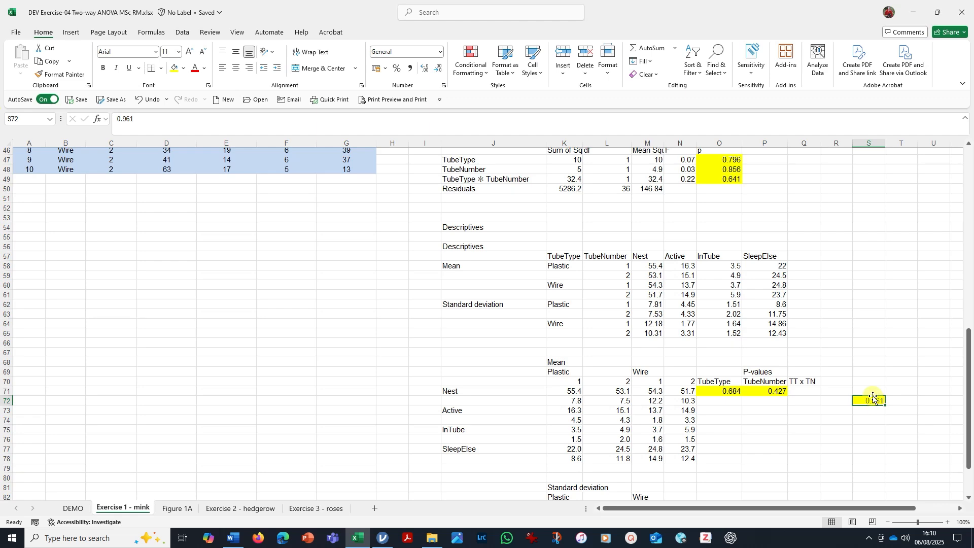
{"action": "left_click_drag", "start_coordinate": [874, 398], "coordinate": [809, 392]}
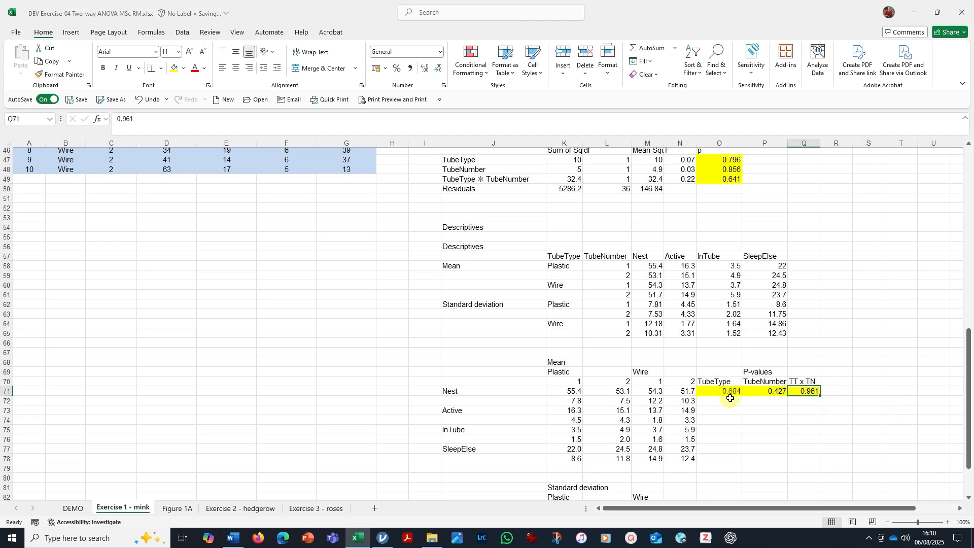
Check the Nest p values in row 71 against the p column of the ANOVA - Nest output.
{"action": "scroll", "coordinate": [743, 302], "scroll_direction": "up", "scroll_amount": 14}
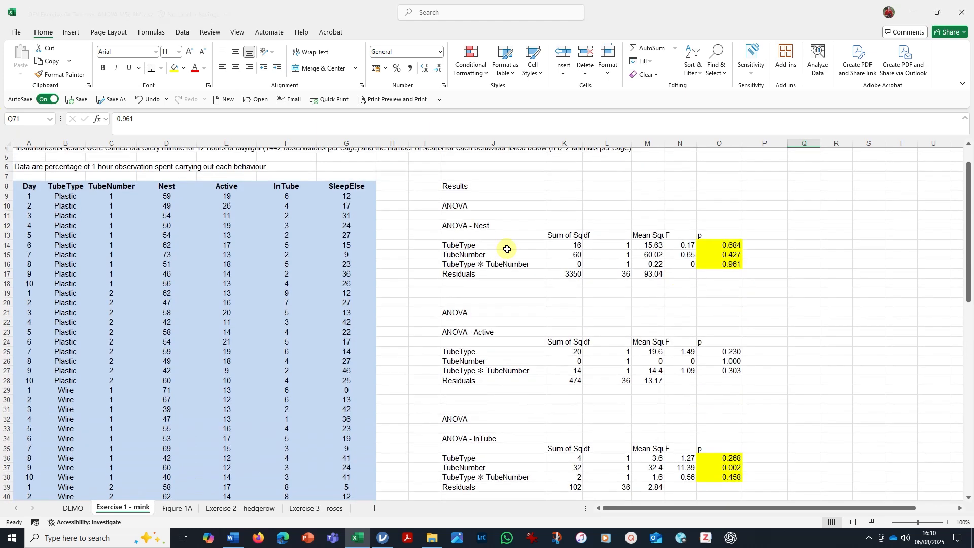
{"action": "left_click", "coordinate": [487, 247]}
{"action": "left_click", "coordinate": [734, 246]}
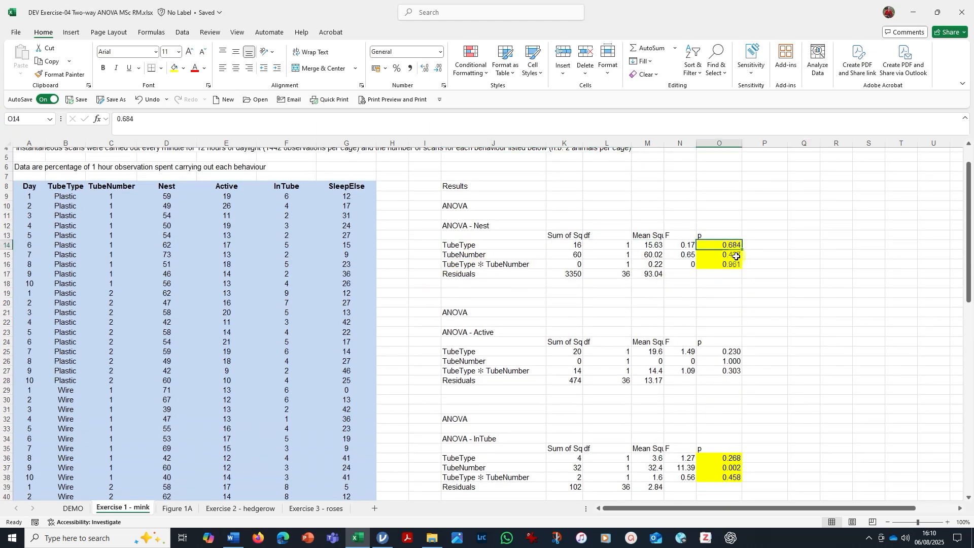
{"action": "scroll", "coordinate": [803, 274], "scroll_direction": "down", "scroll_amount": 14}
{"action": "scroll", "coordinate": [803, 274], "scroll_direction": "down", "scroll_amount": 1}
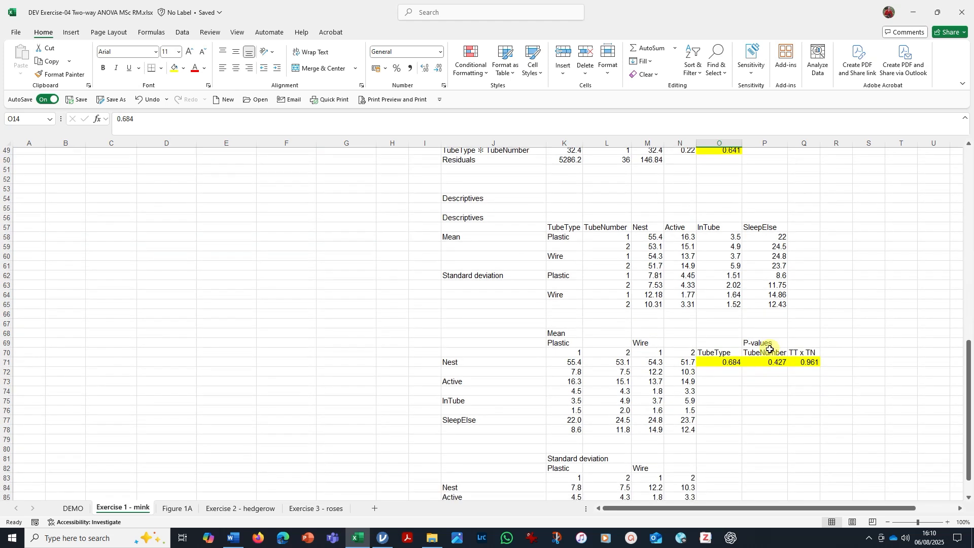
{"action": "left_click", "coordinate": [769, 362]}
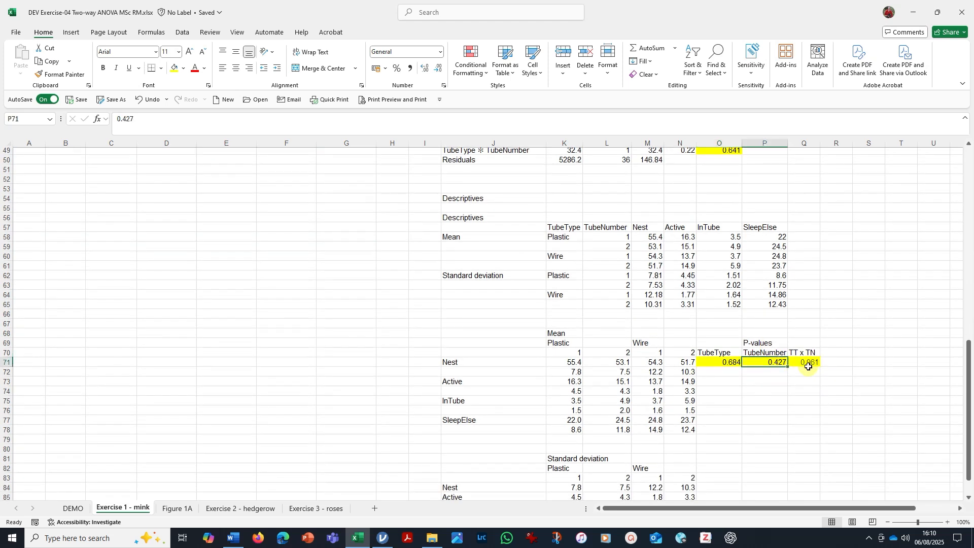
{"action": "left_click", "coordinate": [784, 410]}
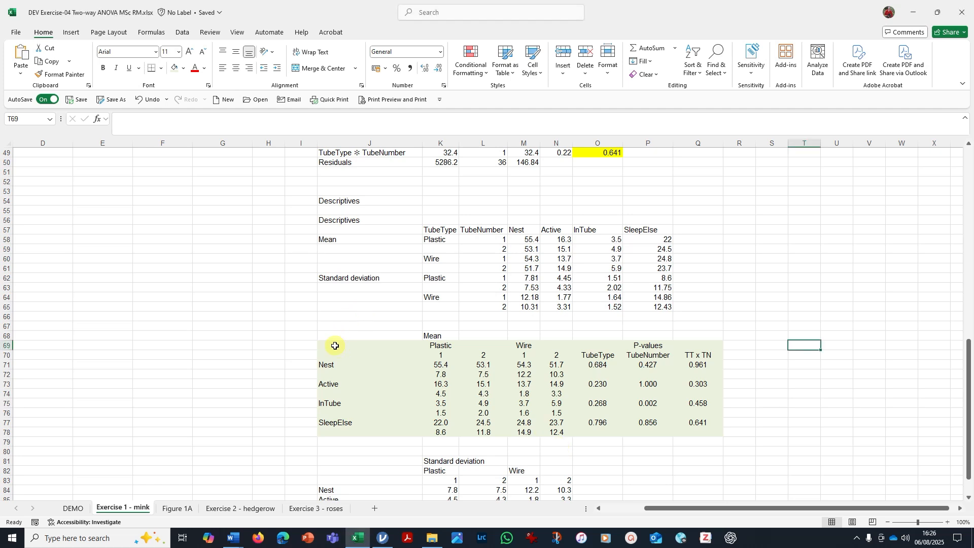
Copy the finished summary table J69:Q78 and switch to Document1 in Word.
{"action": "left_click_drag", "start_coordinate": [333, 344], "coordinate": [694, 430]}
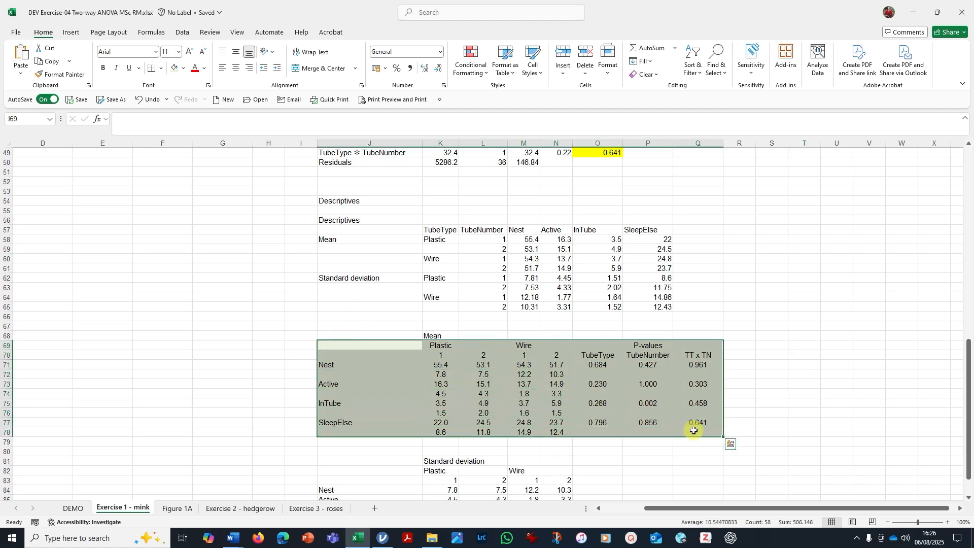
{"action": "right_click", "coordinate": [579, 381]}
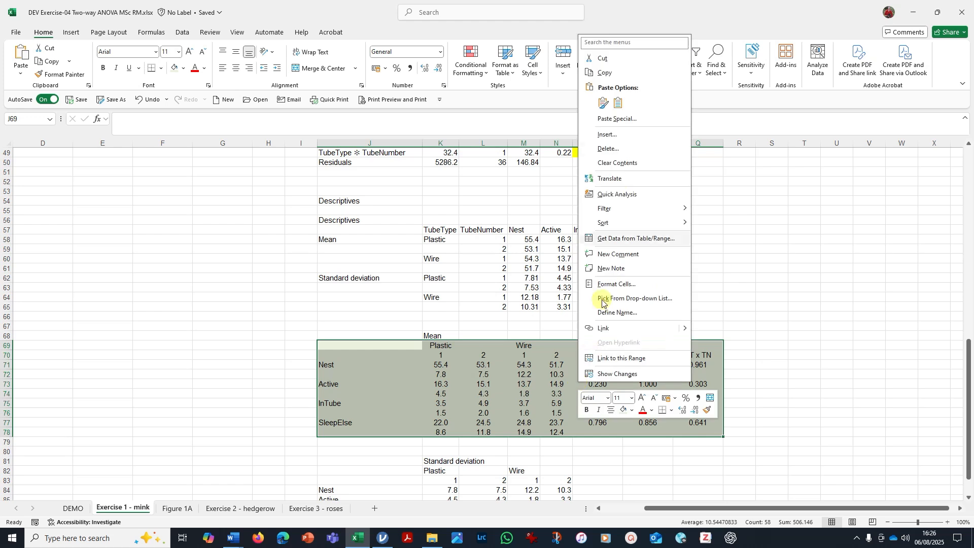
{"action": "left_click", "coordinate": [606, 73]}
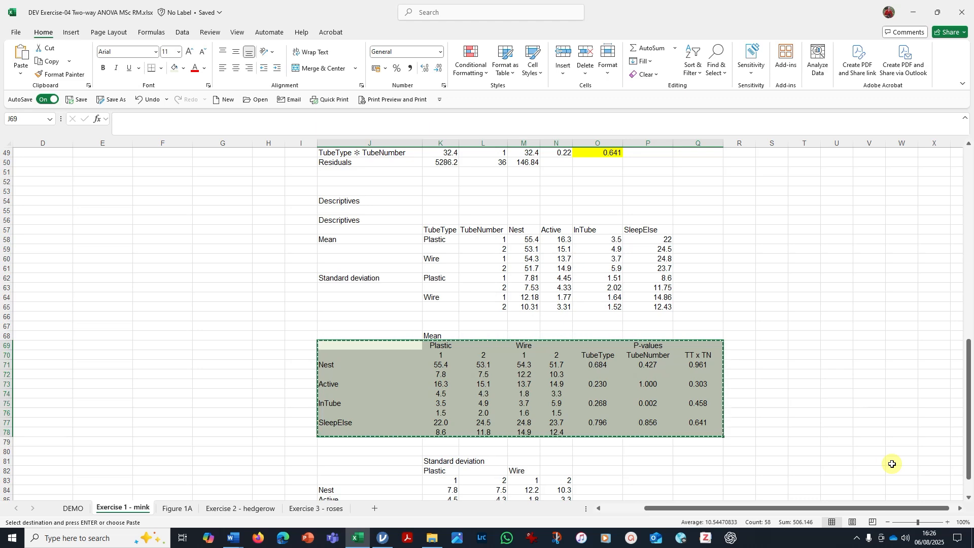
{"action": "mouse_move", "coordinate": [233, 539]}
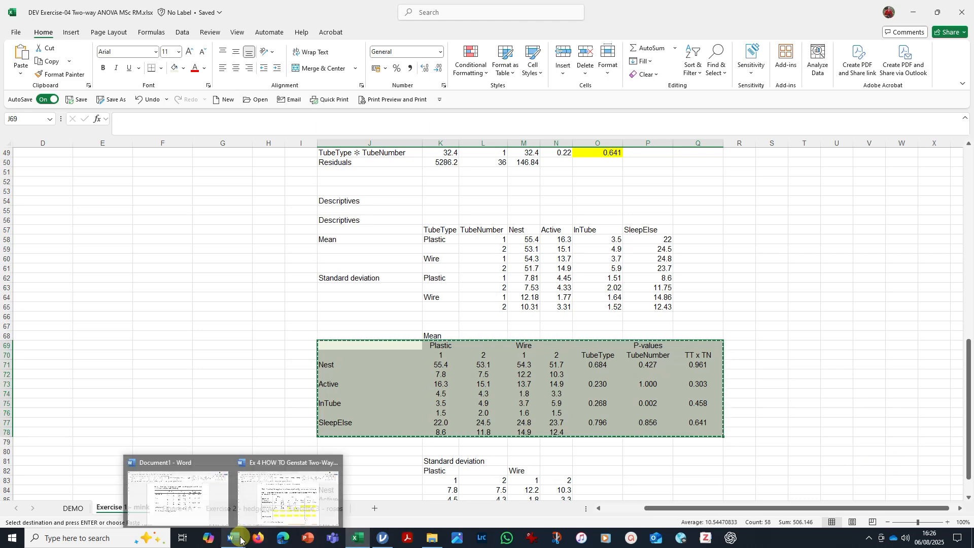
{"action": "left_click", "coordinate": [213, 506]}
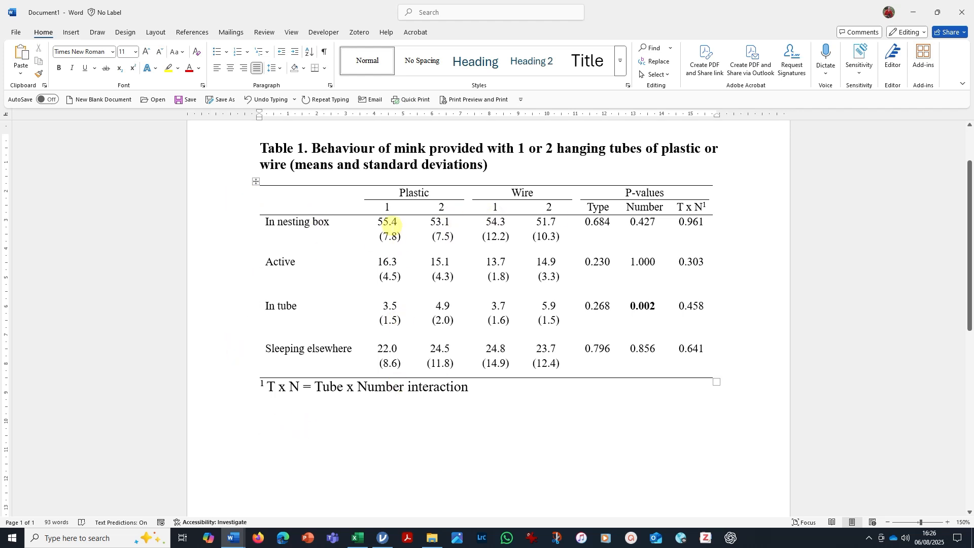
Examine the layout of the formatted Table 1, including its means, bracketed standard deviations, p values and footnote.
{"action": "double_click", "coordinate": [387, 221]}
{"action": "left_click", "coordinate": [367, 248]}
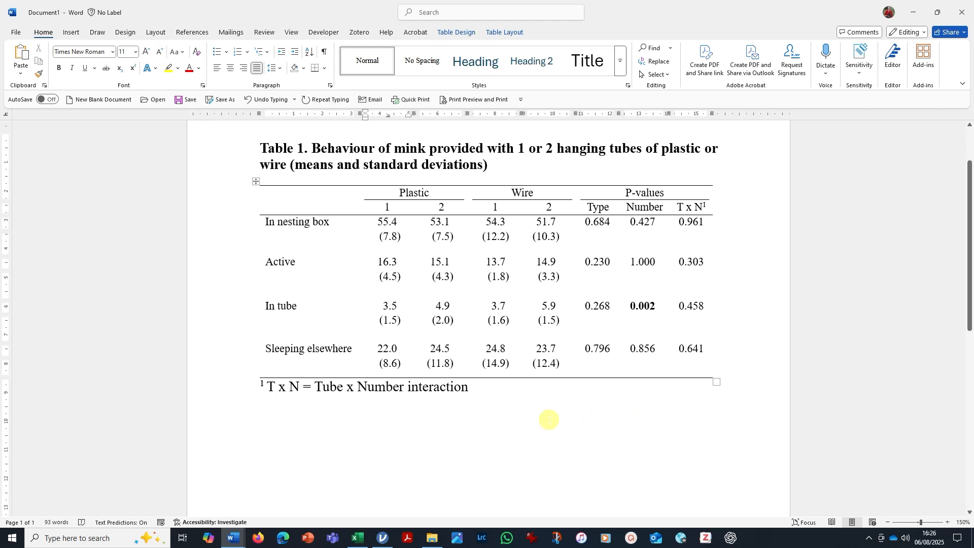
{"action": "scroll", "coordinate": [576, 267], "scroll_direction": "down", "scroll_amount": 2}
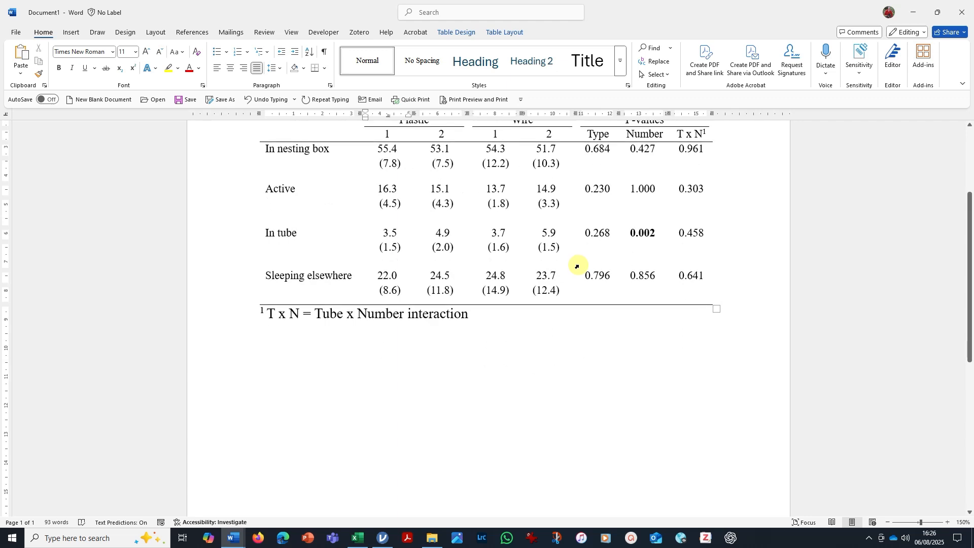
{"action": "scroll", "coordinate": [579, 262], "scroll_direction": "up", "scroll_amount": 3}
{"action": "scroll", "coordinate": [660, 279], "scroll_direction": "up", "scroll_amount": 1}
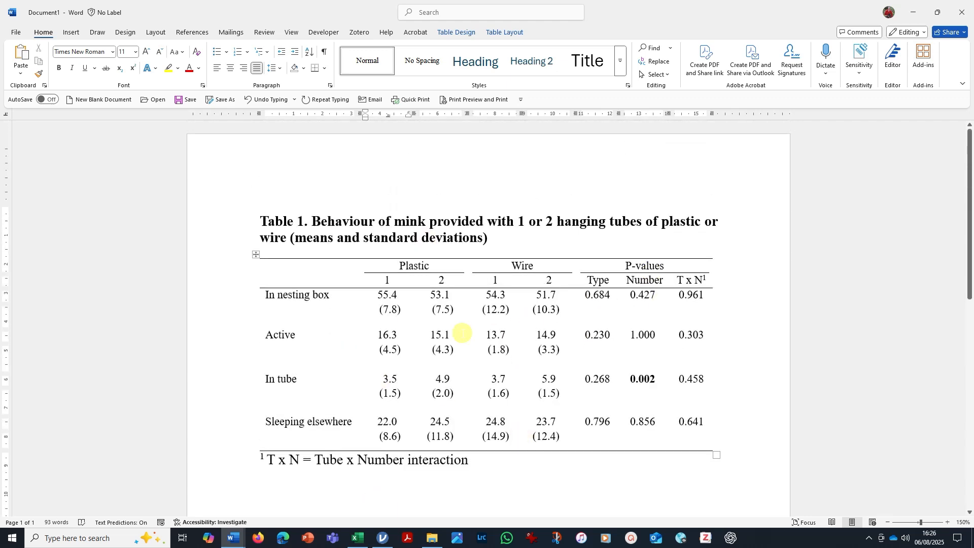
{"action": "scroll", "coordinate": [498, 252], "scroll_direction": "down", "scroll_amount": 8}
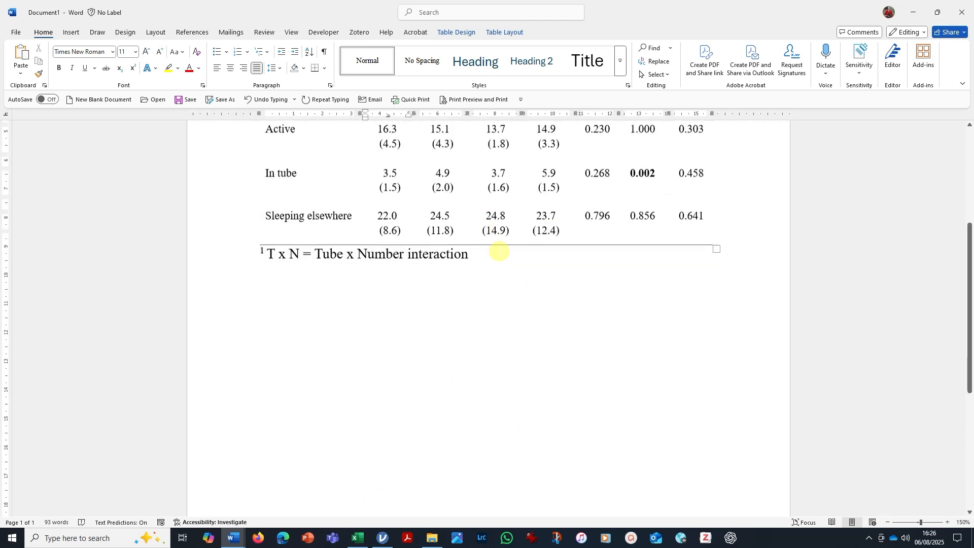
{"action": "scroll", "coordinate": [502, 246], "scroll_direction": "up", "scroll_amount": 1}
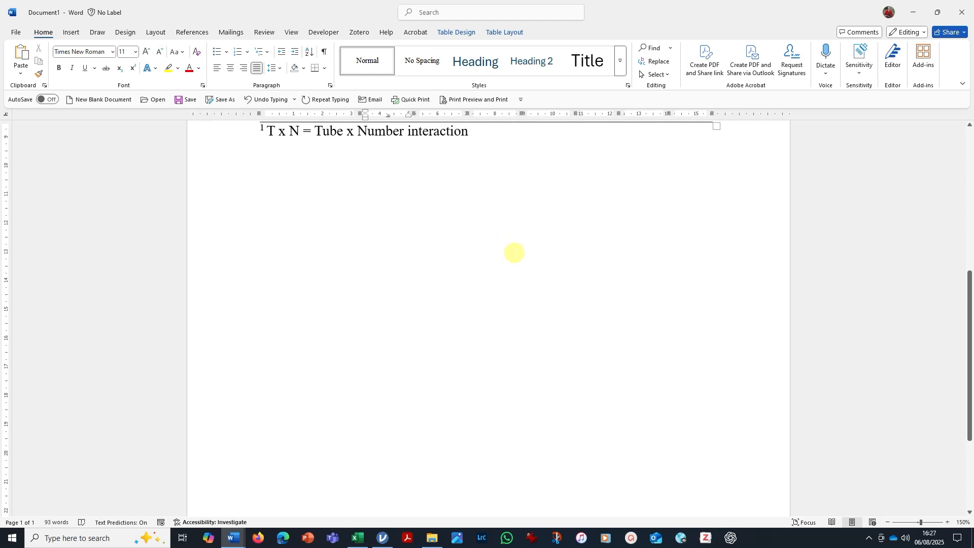
{"action": "scroll", "coordinate": [513, 250], "scroll_direction": "down", "scroll_amount": 1}
Paste the copied summary table on the blank line below Table 1 using the destination styles.
{"action": "left_click", "coordinate": [284, 195]}
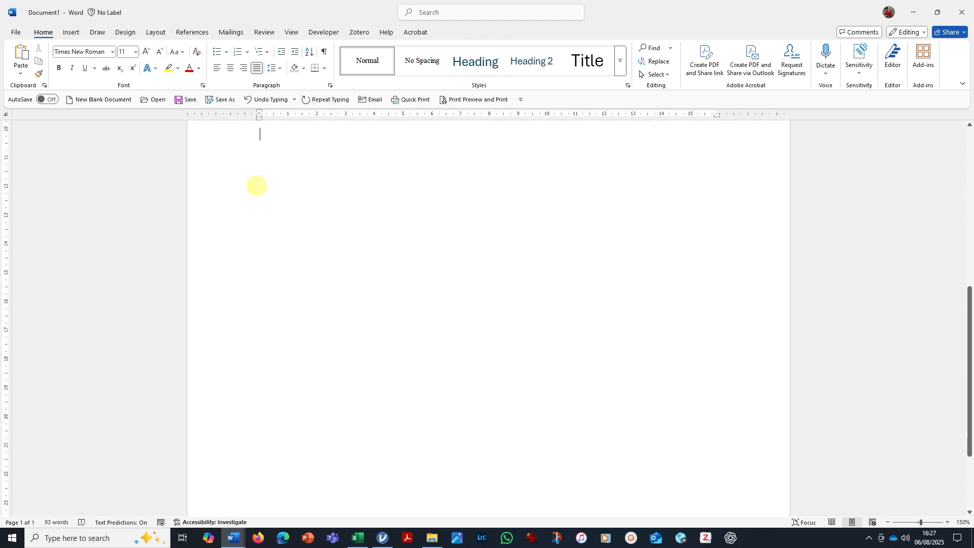
{"action": "right_click", "coordinate": [260, 137]}
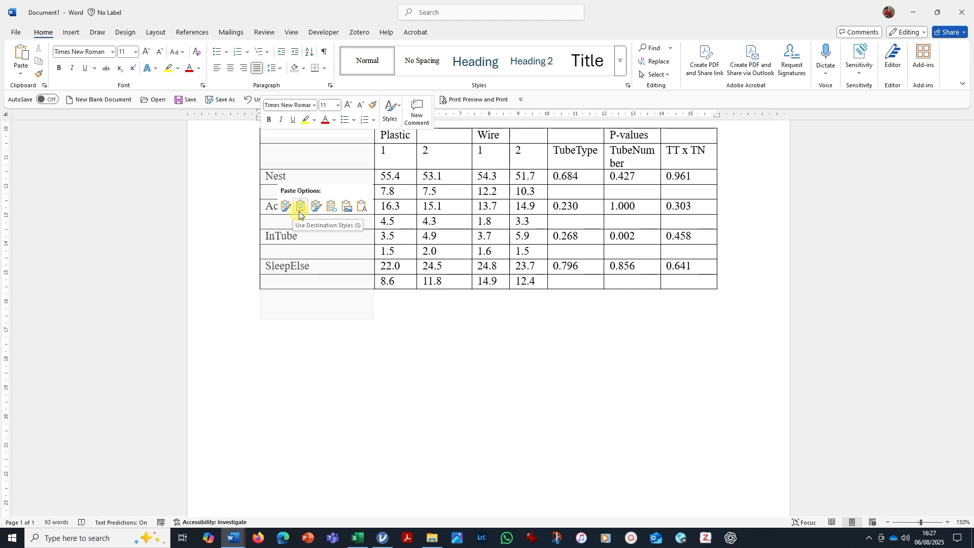
{"action": "left_click", "coordinate": [300, 207]}
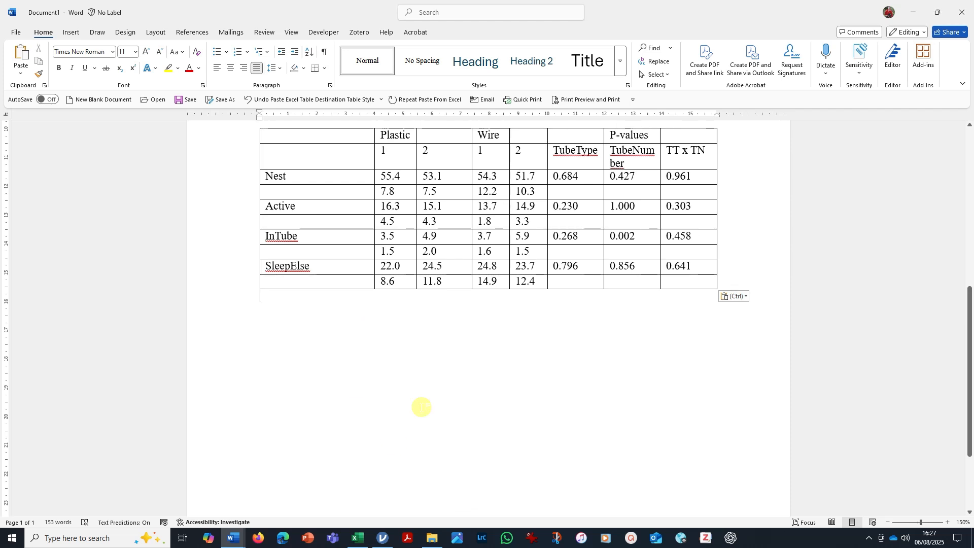
Reword the Nest, InTube and SleepElse row labels of the pasted table as Nesting, In tube and Sleeping elsewhere.
{"action": "left_click", "coordinate": [301, 179]}
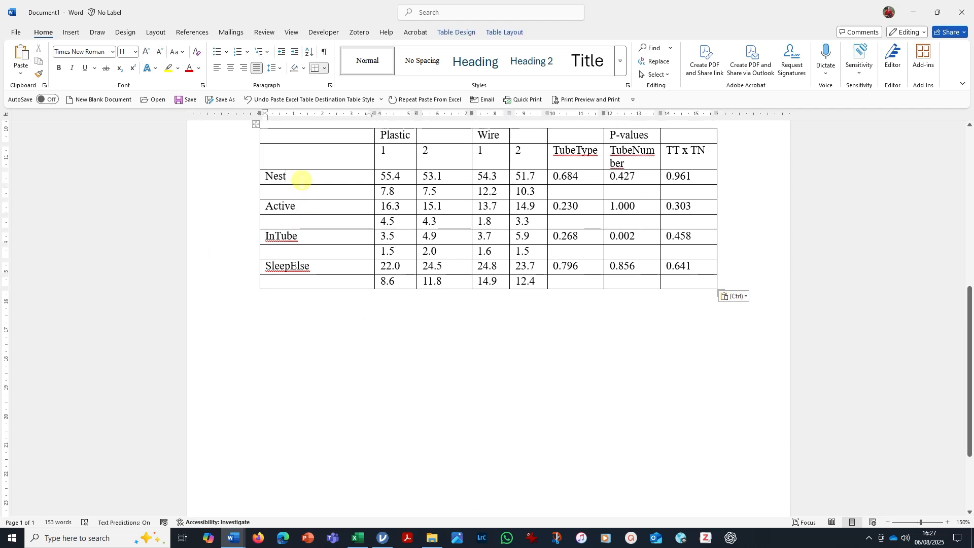
{"action": "type", "text": "ing"}
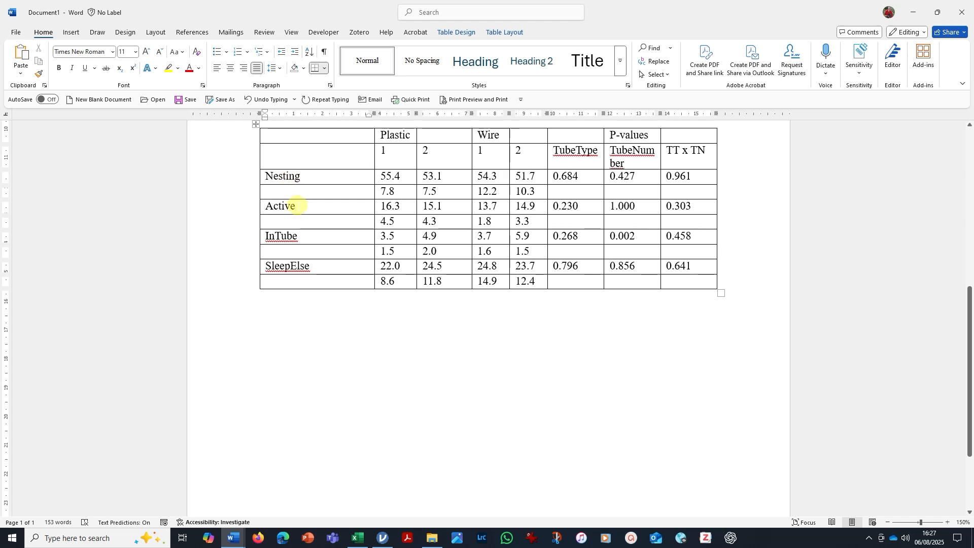
{"action": "double_click", "coordinate": [280, 234]}
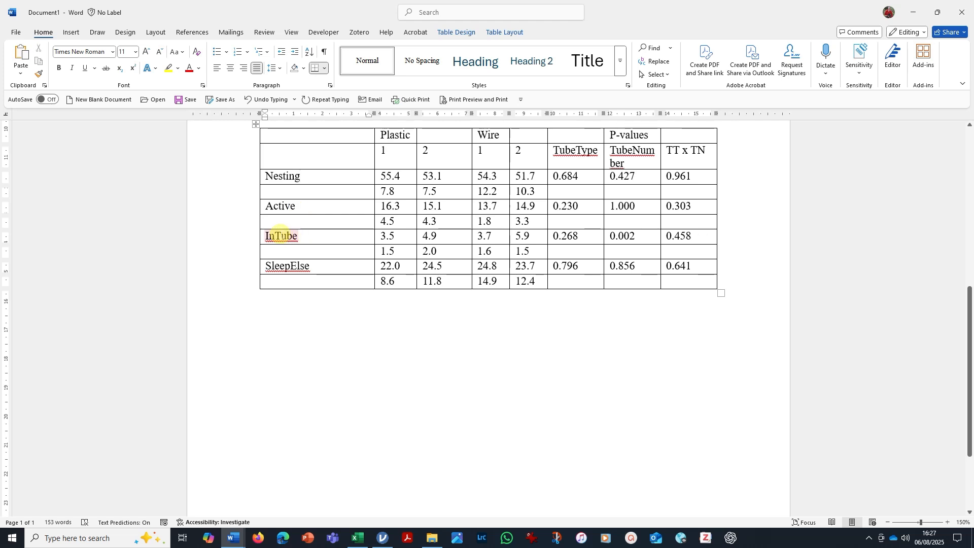
{"action": "right_click", "coordinate": [281, 240]}
{"action": "left_click", "coordinate": [283, 252]}
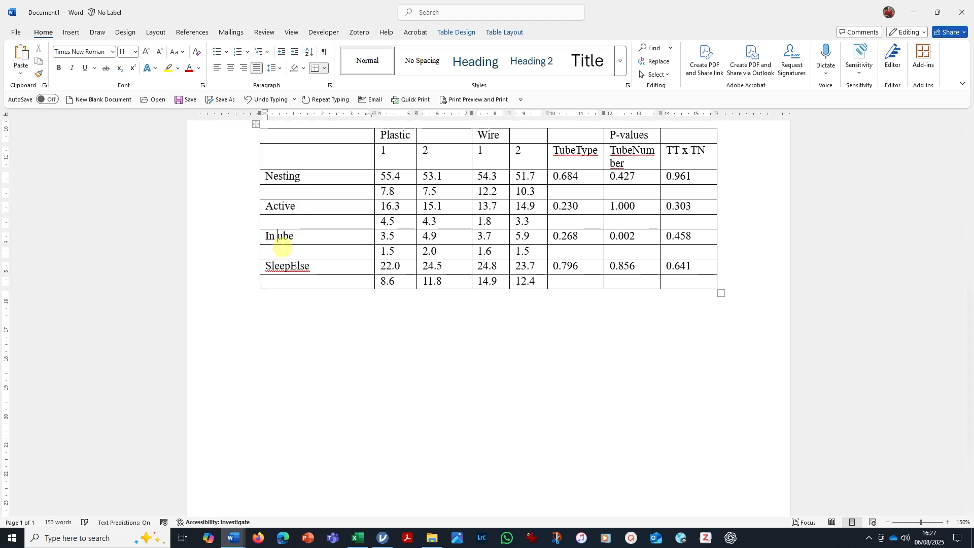
{"action": "double_click", "coordinate": [286, 266]}
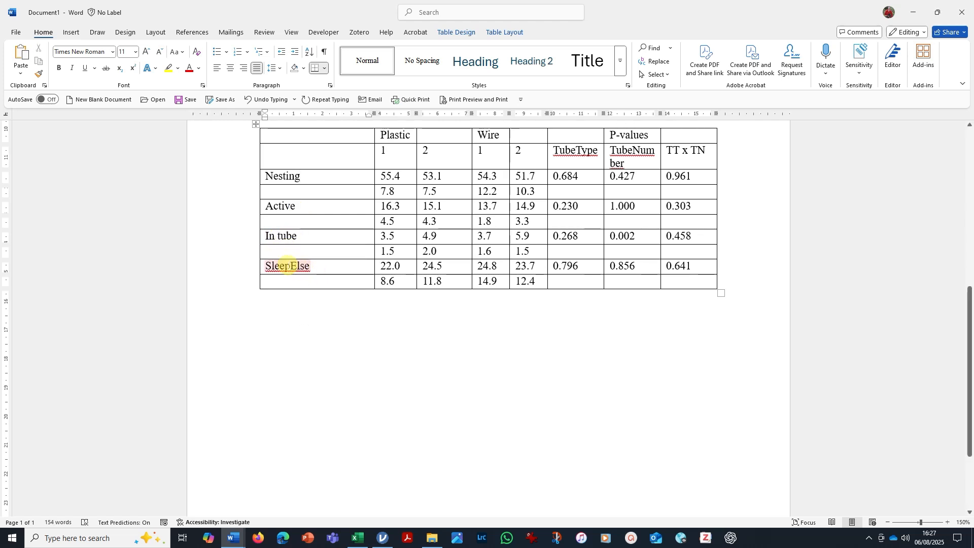
{"action": "right_click", "coordinate": [295, 287]}
{"action": "left_click", "coordinate": [296, 293]}
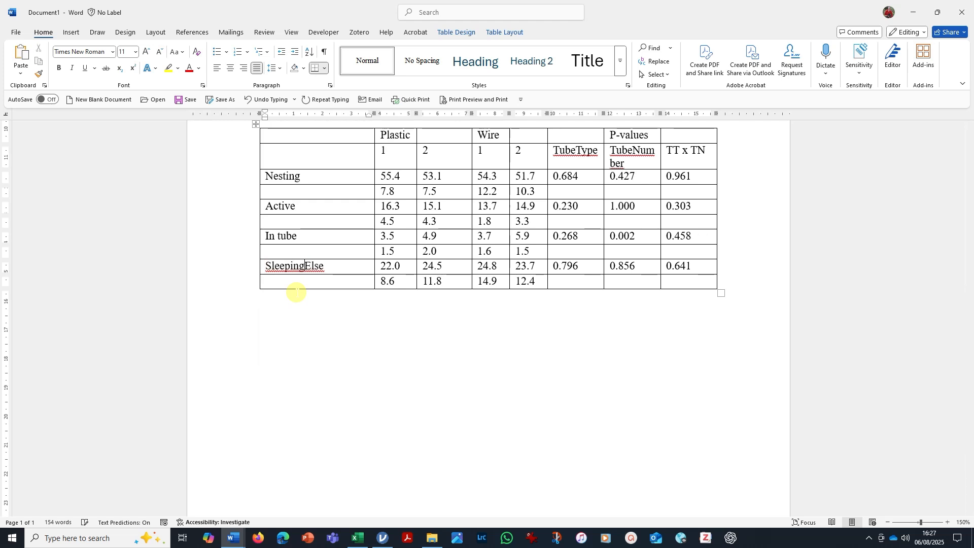
{"action": "key", "text": "ctrl+Delete"}
{"action": "type", "text": "elsewhere"}
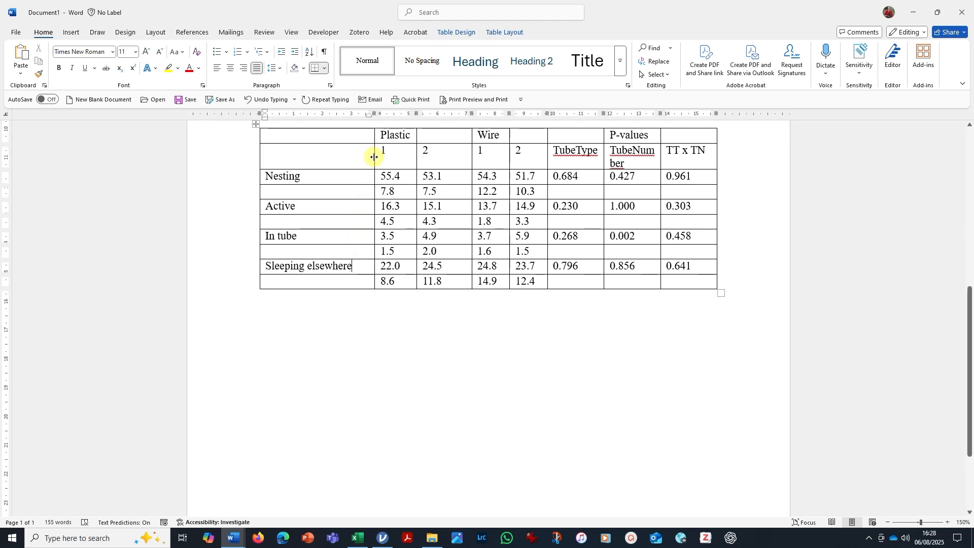
Narrow the first column to fit its longest label and shorten the TubeType and TubeNumber headings to Type and Number.
{"action": "left_click_drag", "start_coordinate": [374, 156], "coordinate": [357, 152]}
{"action": "left_click", "coordinate": [353, 345]}
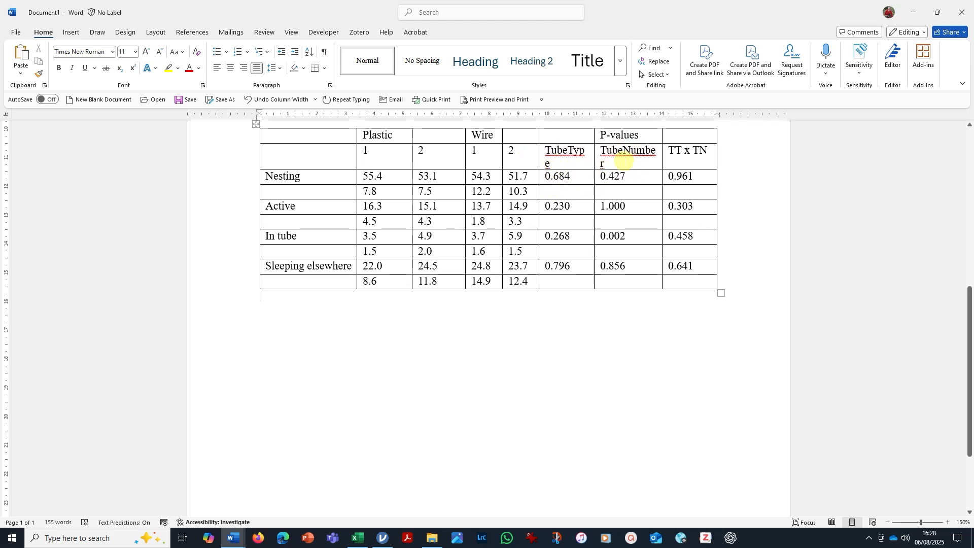
{"action": "double_click", "coordinate": [564, 153]}
{"action": "left_click_drag", "start_coordinate": [566, 150], "coordinate": [546, 151]}
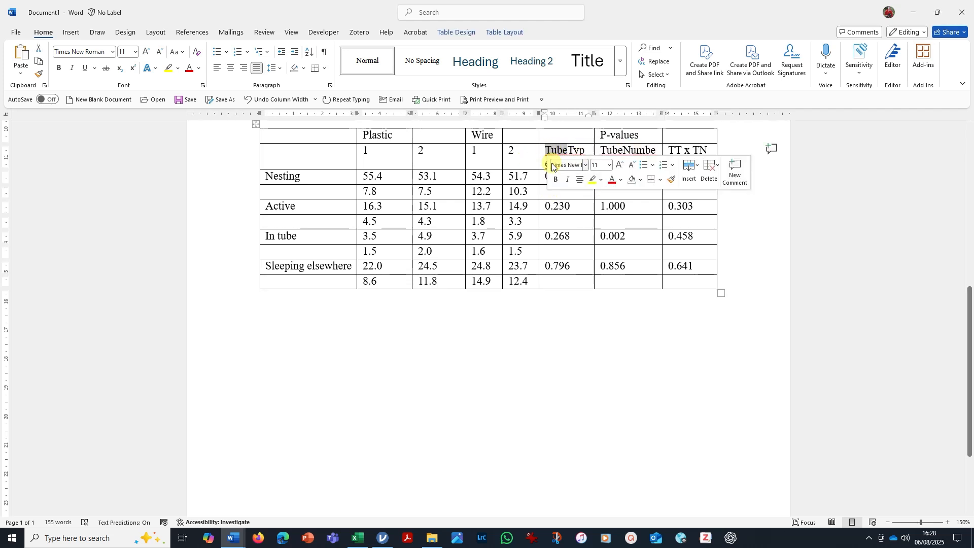
{"action": "key", "text": "BackSpace"}
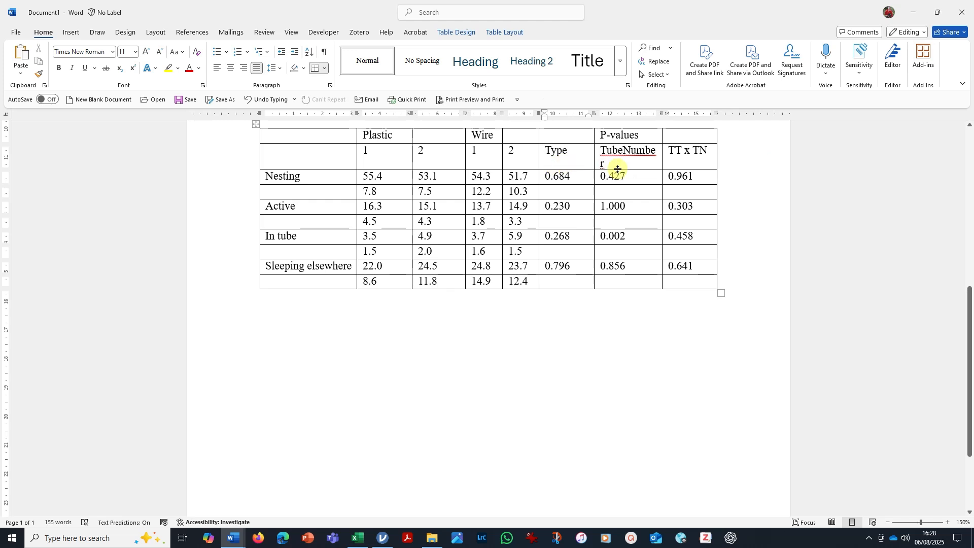
{"action": "left_click_drag", "start_coordinate": [623, 152], "coordinate": [601, 152]}
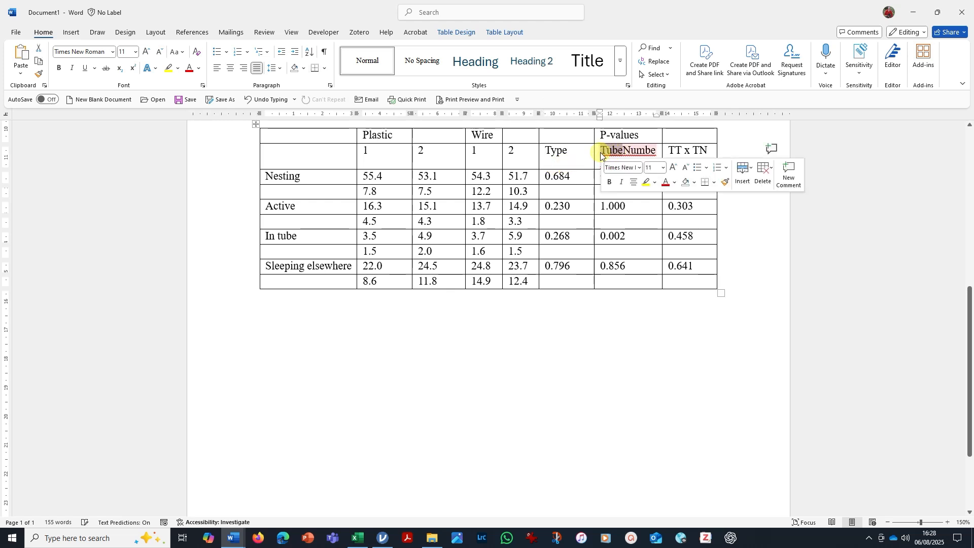
{"action": "key", "text": "BackSpace"}
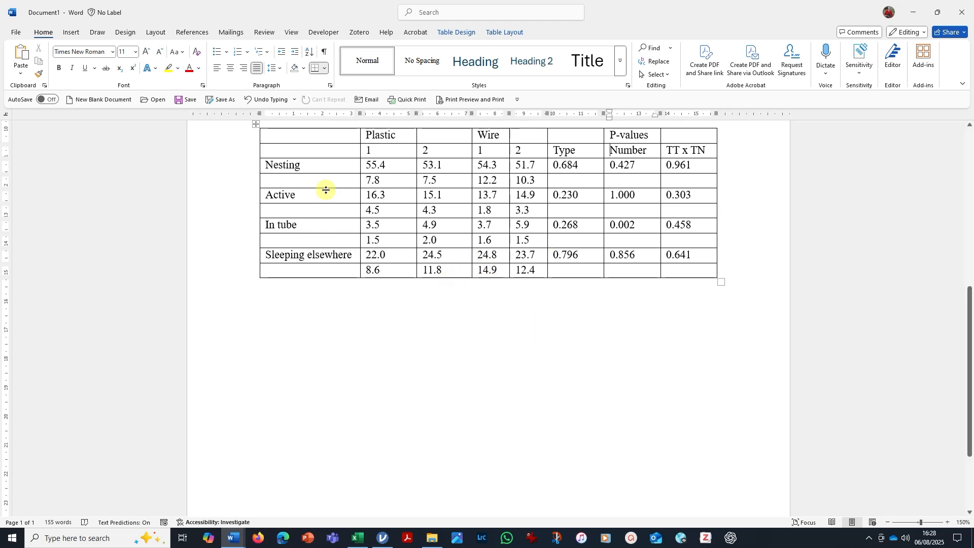
Remove all borders from the whole pasted table.
{"action": "left_click", "coordinate": [255, 125]}
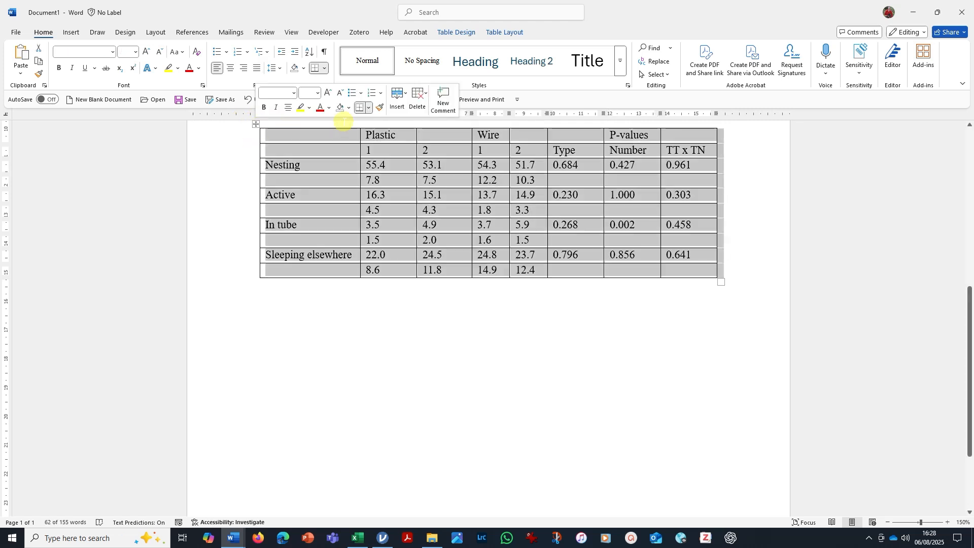
{"action": "left_click", "coordinate": [325, 69]}
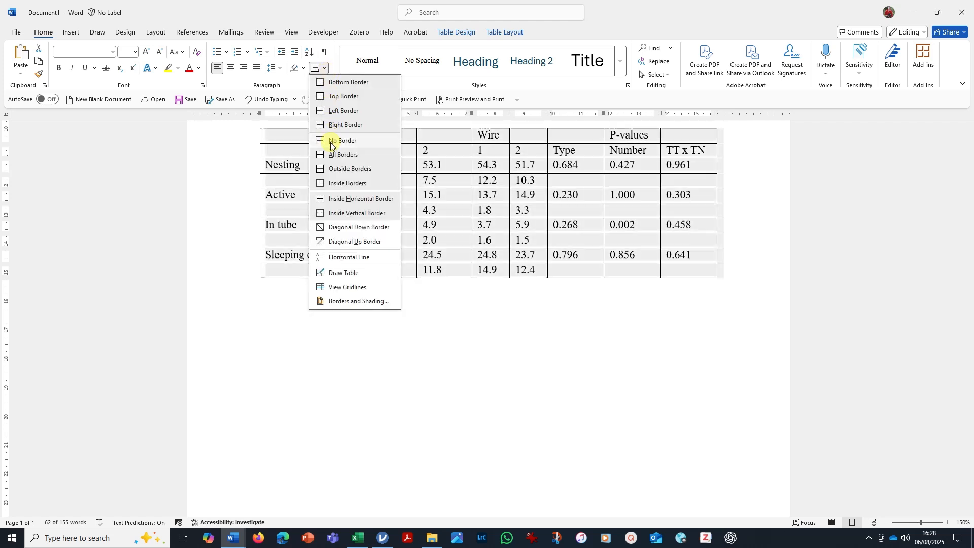
{"action": "left_click", "coordinate": [330, 151]}
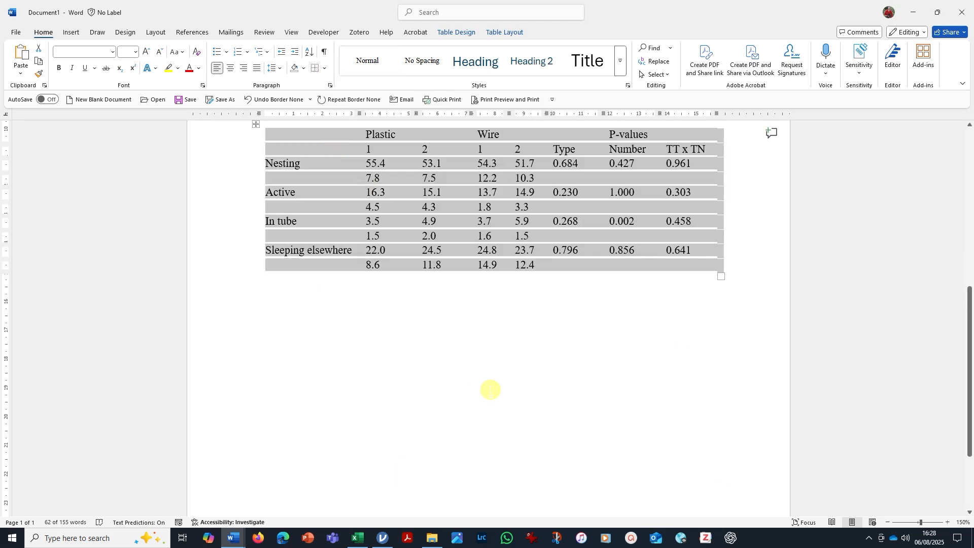
{"action": "left_click", "coordinate": [514, 374]}
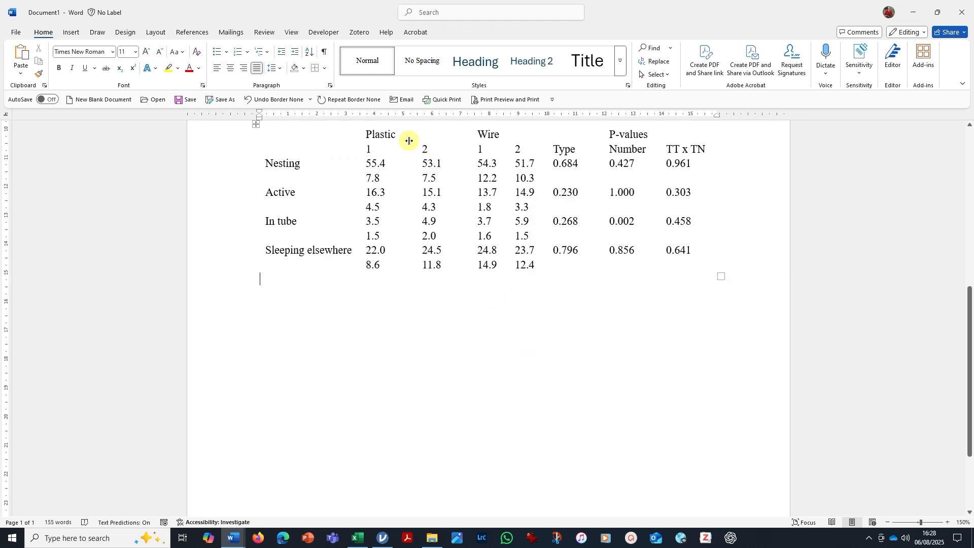
{"action": "left_click_drag", "start_coordinate": [336, 134], "coordinate": [694, 133]}
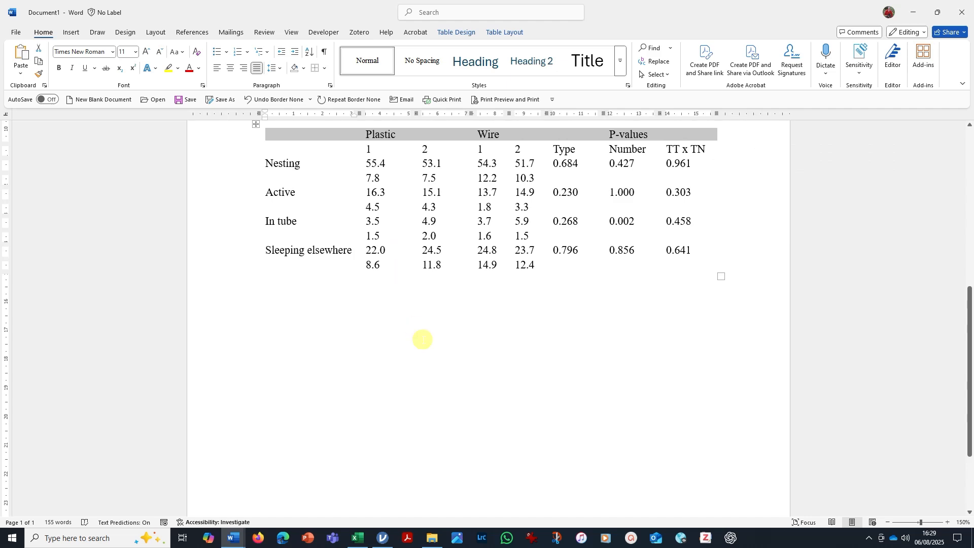
{"action": "left_click", "coordinate": [413, 338]}
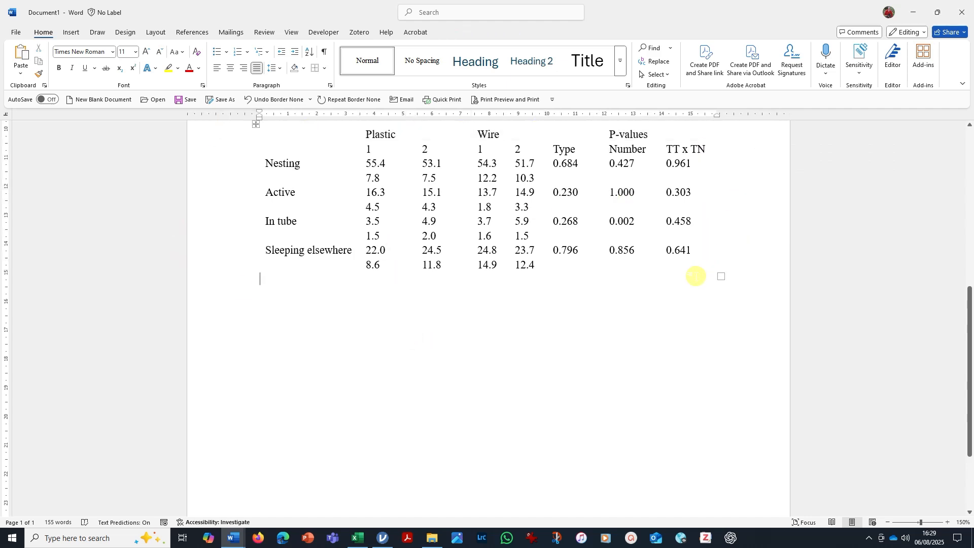
Insert an extra blank line between the Table 1 footnote and the pasted table.
{"action": "scroll", "coordinate": [693, 276], "scroll_direction": "up", "scroll_amount": 5}
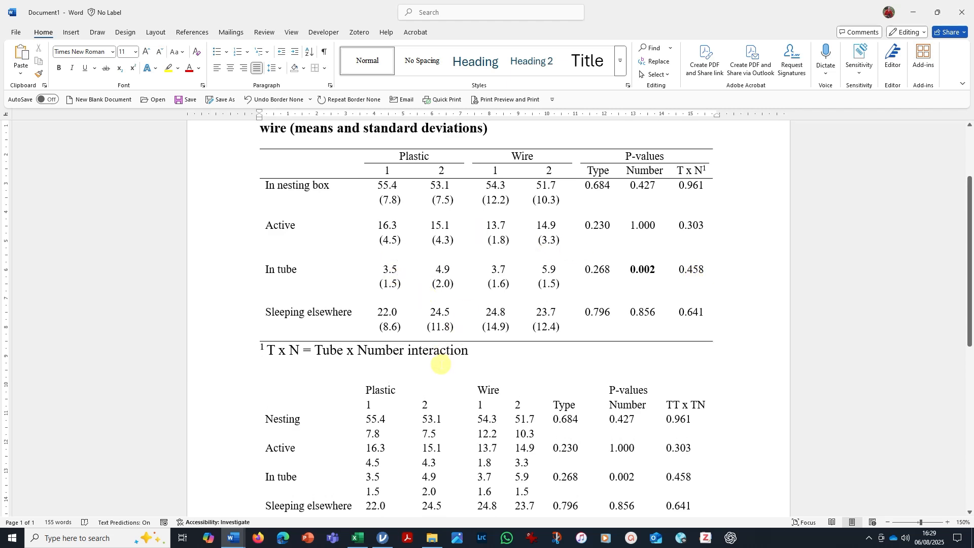
{"action": "key", "text": "Return"}
{"action": "scroll", "coordinate": [449, 314], "scroll_direction": "down", "scroll_amount": 3}
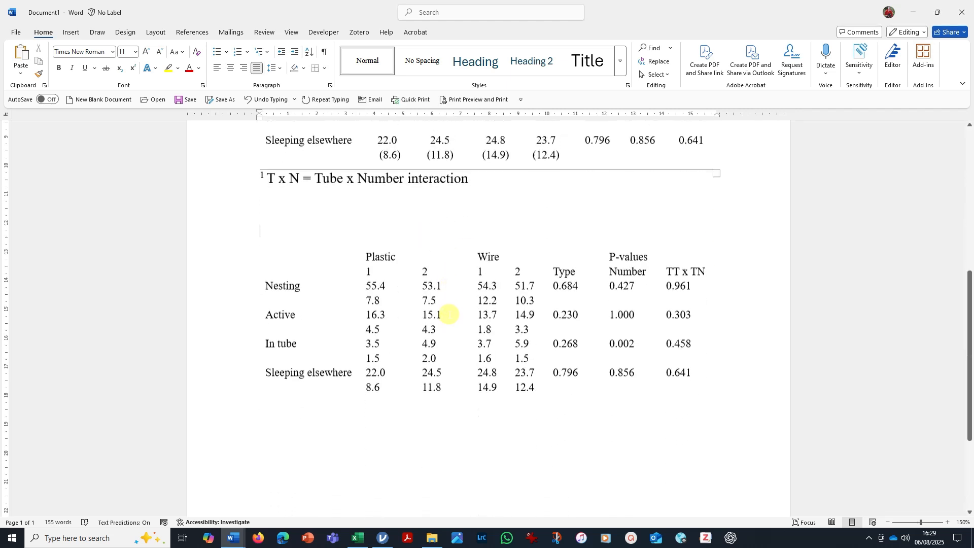
{"action": "scroll", "coordinate": [449, 314], "scroll_direction": "down", "scroll_amount": 3}
{"action": "scroll", "coordinate": [446, 242], "scroll_direction": "up", "scroll_amount": 2}
Turn on the table gridlines so the cells of the borderless table can be seen.
{"action": "left_click", "coordinate": [362, 225]}
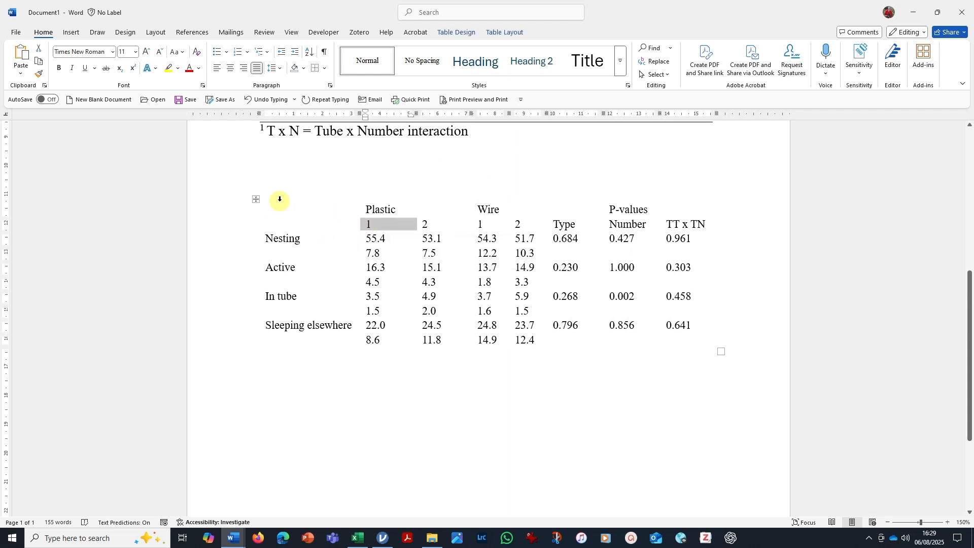
{"action": "left_click", "coordinate": [256, 199]}
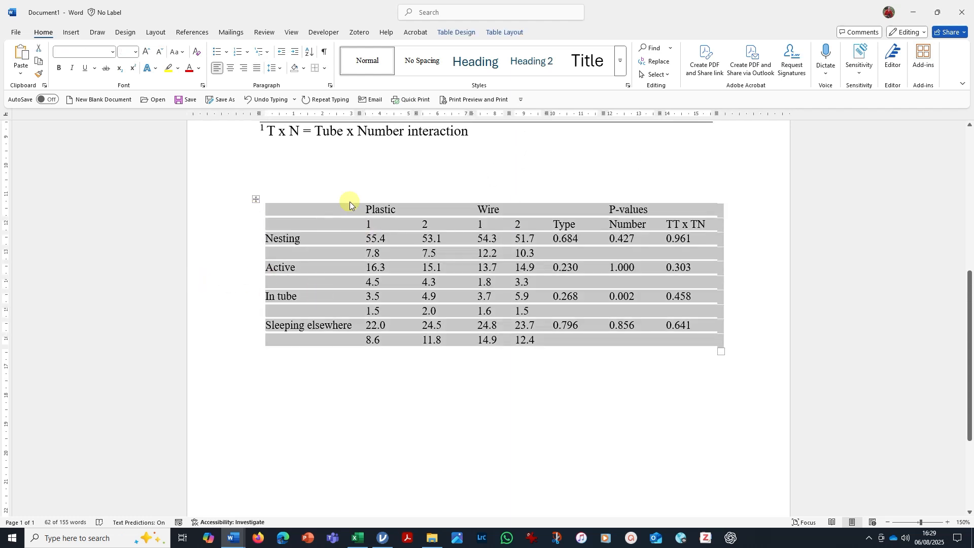
{"action": "left_click", "coordinate": [293, 370]}
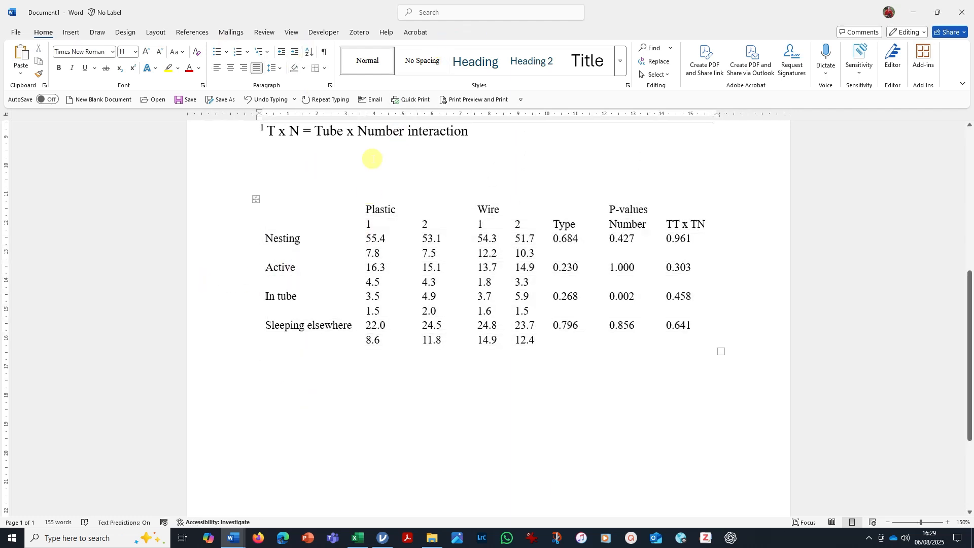
{"action": "left_click", "coordinate": [279, 222]}
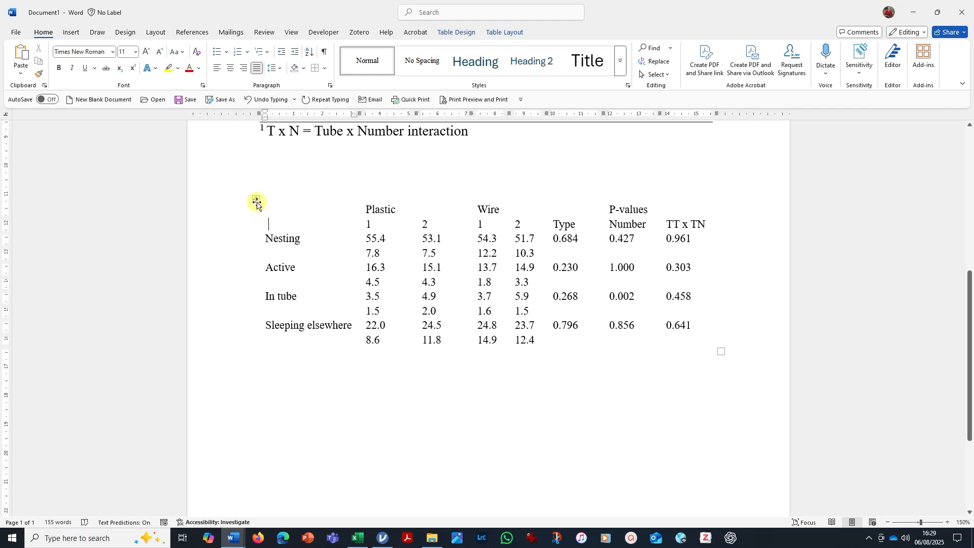
{"action": "left_click", "coordinate": [256, 200]}
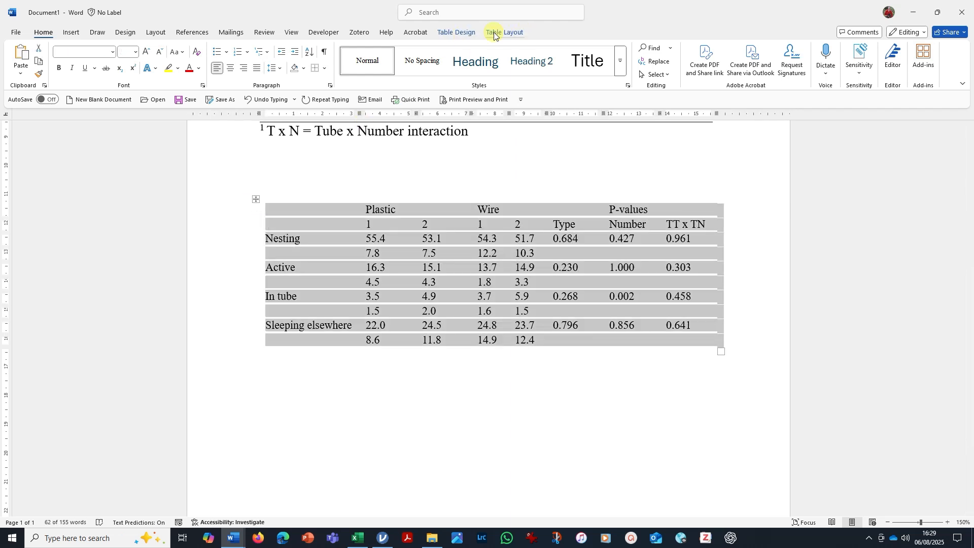
{"action": "left_click", "coordinate": [517, 33]}
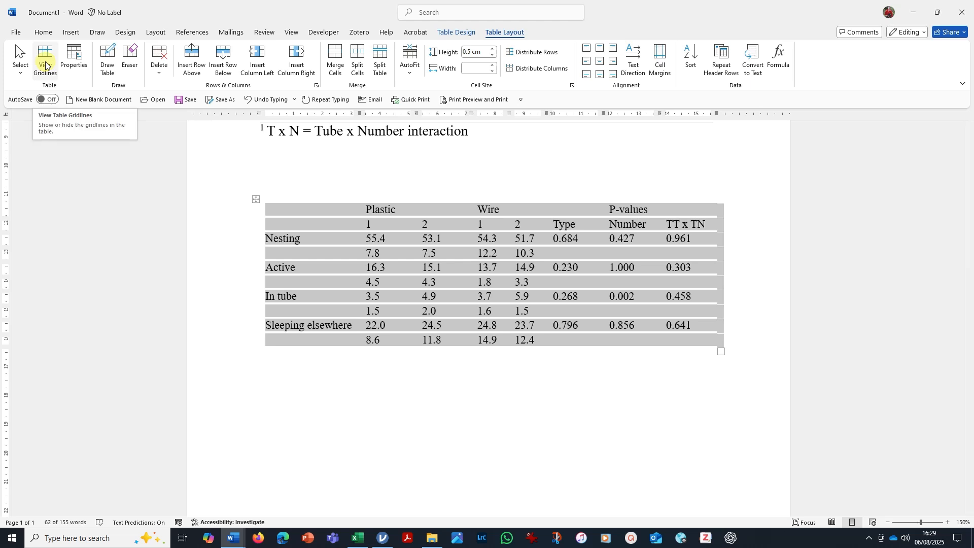
{"action": "left_click", "coordinate": [44, 64]}
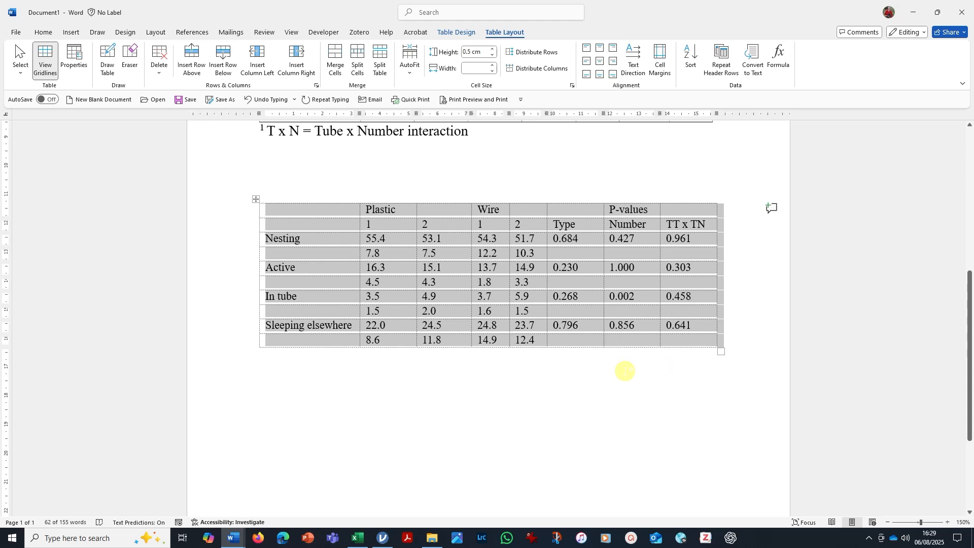
{"action": "left_click", "coordinate": [373, 405]}
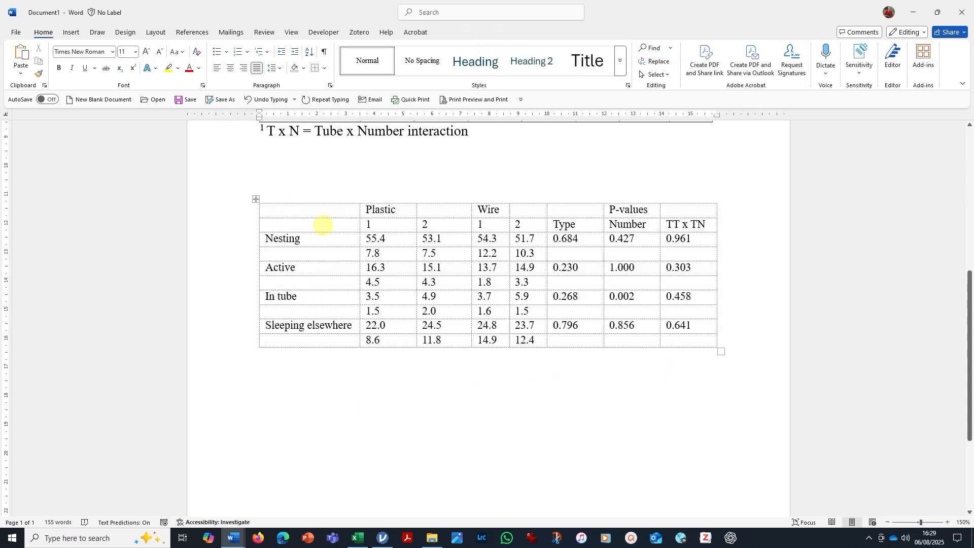
Add a top border to the Plastic/Wire/P-values header row and a bottom border to the second header row.
{"action": "left_click_drag", "start_coordinate": [324, 207], "coordinate": [673, 209]}
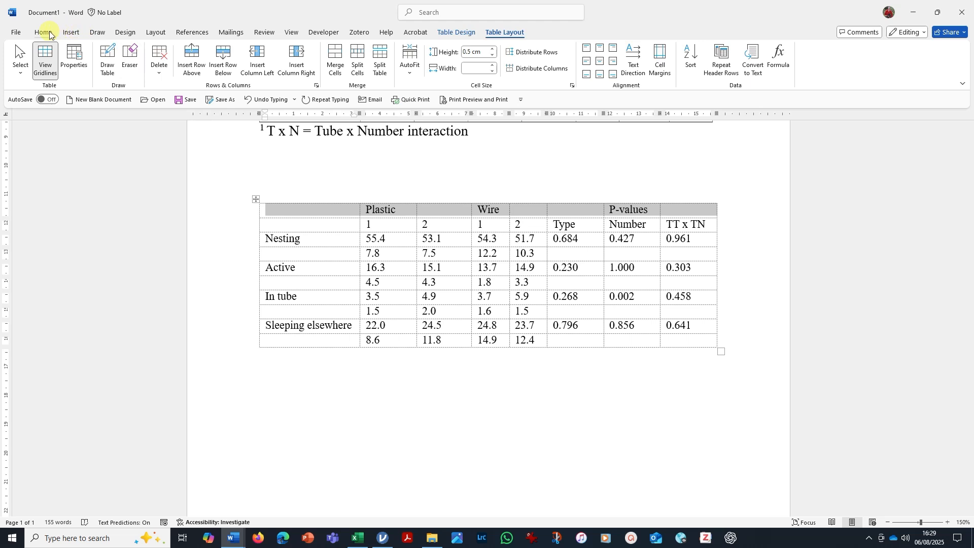
{"action": "left_click", "coordinate": [43, 33]}
{"action": "left_click", "coordinate": [325, 68]}
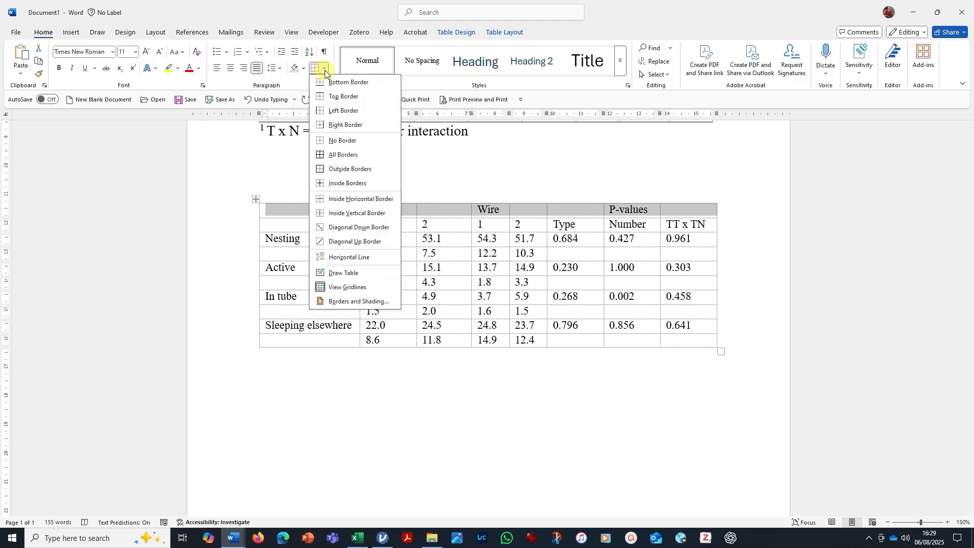
{"action": "left_click", "coordinate": [319, 97]}
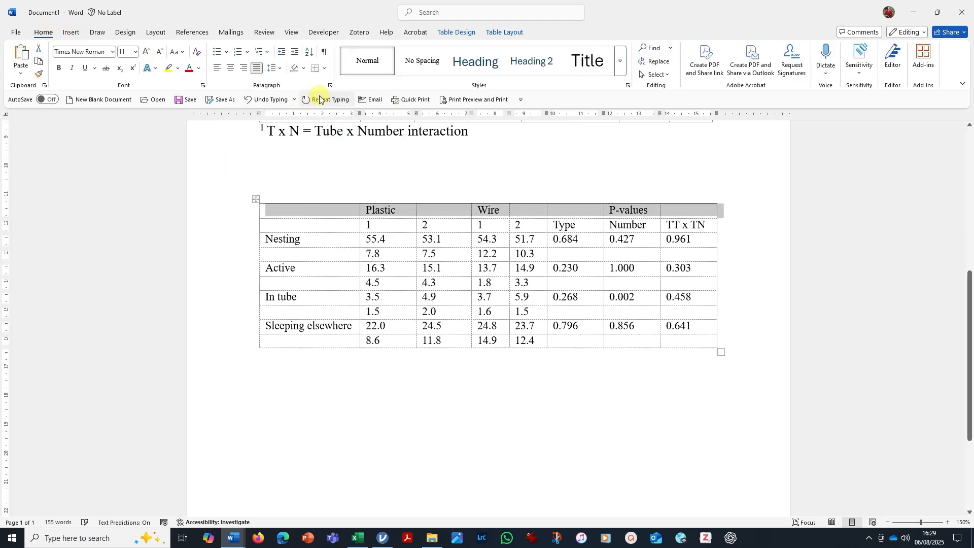
{"action": "left_click_drag", "start_coordinate": [301, 225], "coordinate": [681, 225]}
{"action": "left_click", "coordinate": [324, 68]}
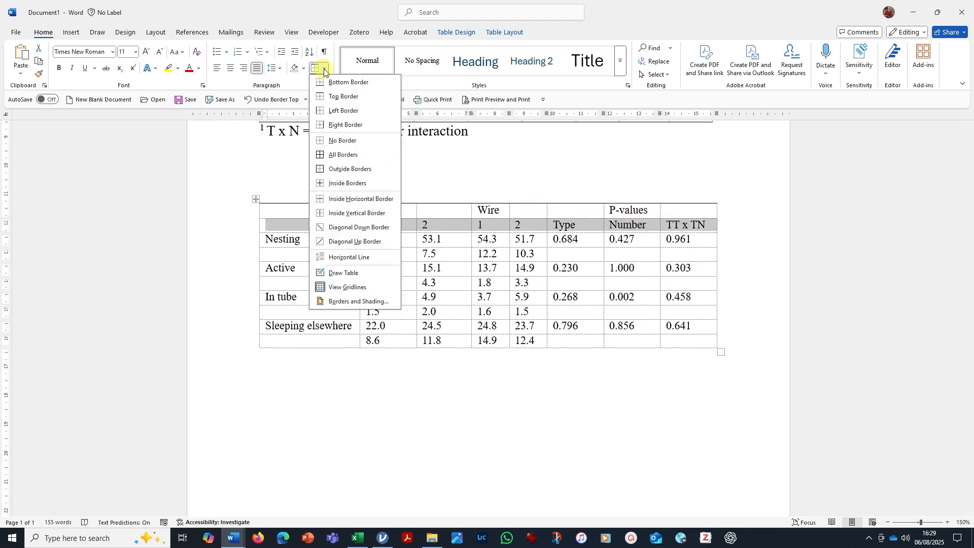
{"action": "left_click", "coordinate": [325, 82]}
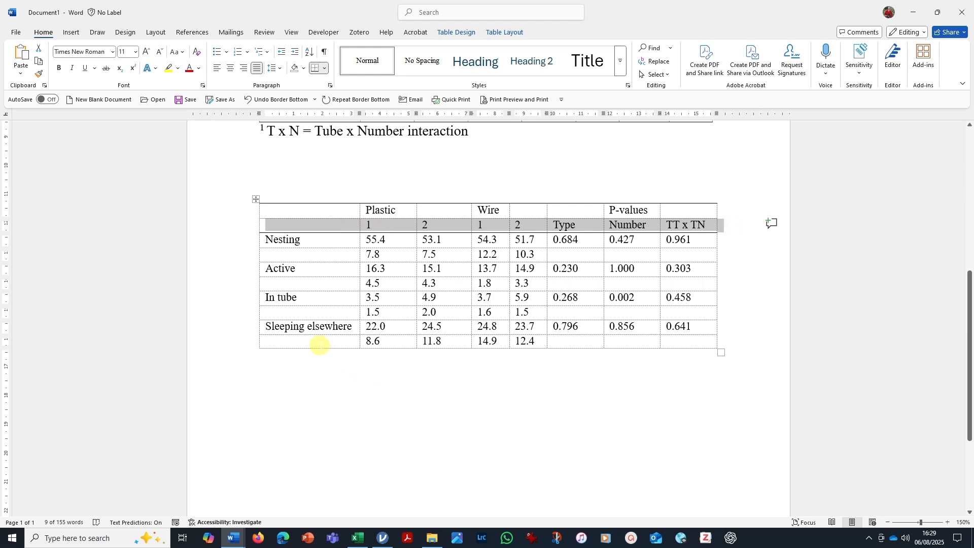
Add a bottom border beneath the last row of the pasted table, the standard deviations for Sleeping elsewhere.
{"action": "left_click_drag", "start_coordinate": [319, 345], "coordinate": [675, 337]}
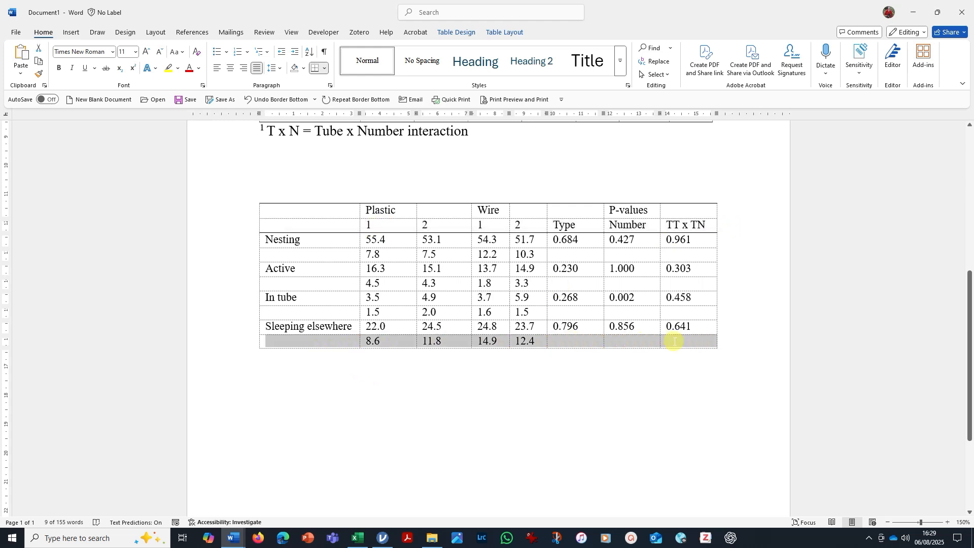
{"action": "left_click", "coordinate": [319, 71]}
{"action": "left_click", "coordinate": [430, 405]}
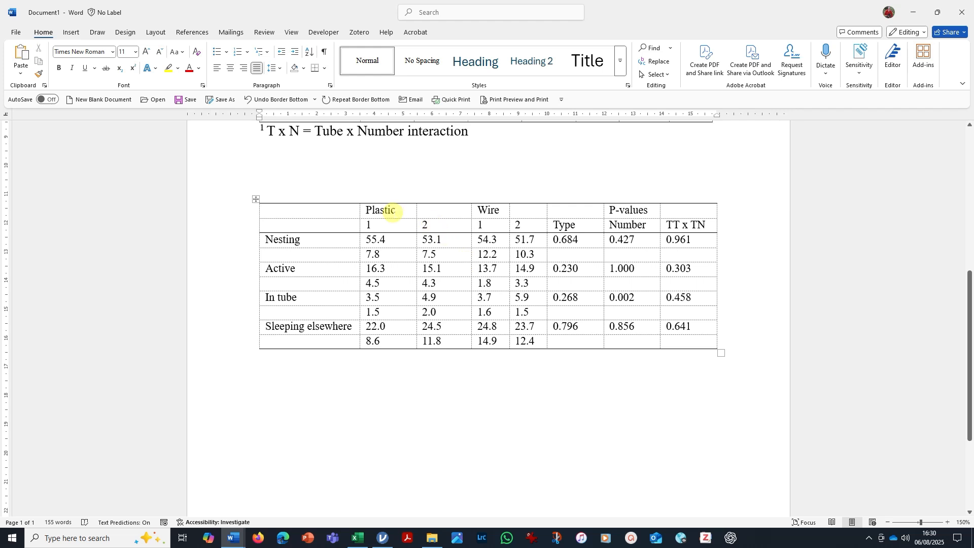
Merge the Plastic header cell with the empty cell beside it and delete the extra blank line in the merged cell.
{"action": "left_click_drag", "start_coordinate": [398, 209], "coordinate": [424, 210]}
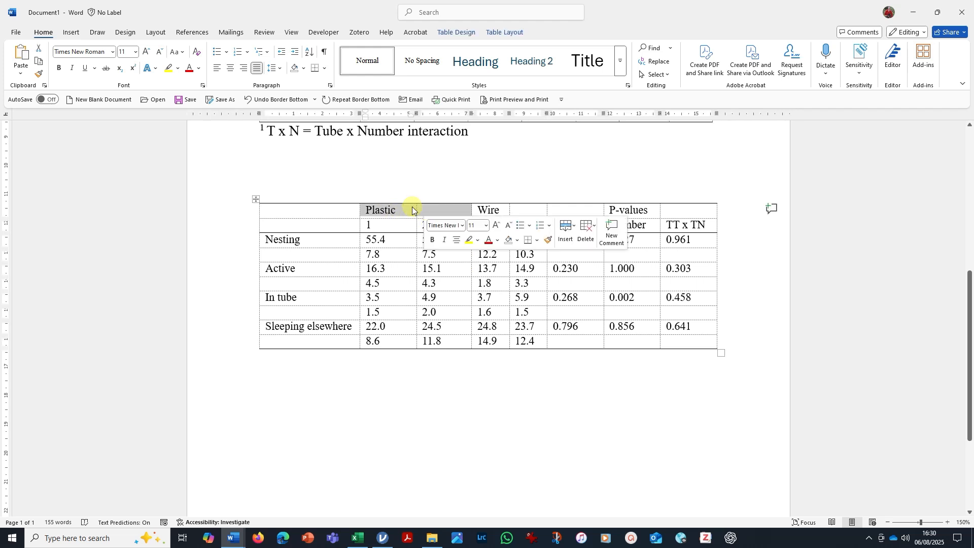
{"action": "right_click", "coordinate": [422, 211]}
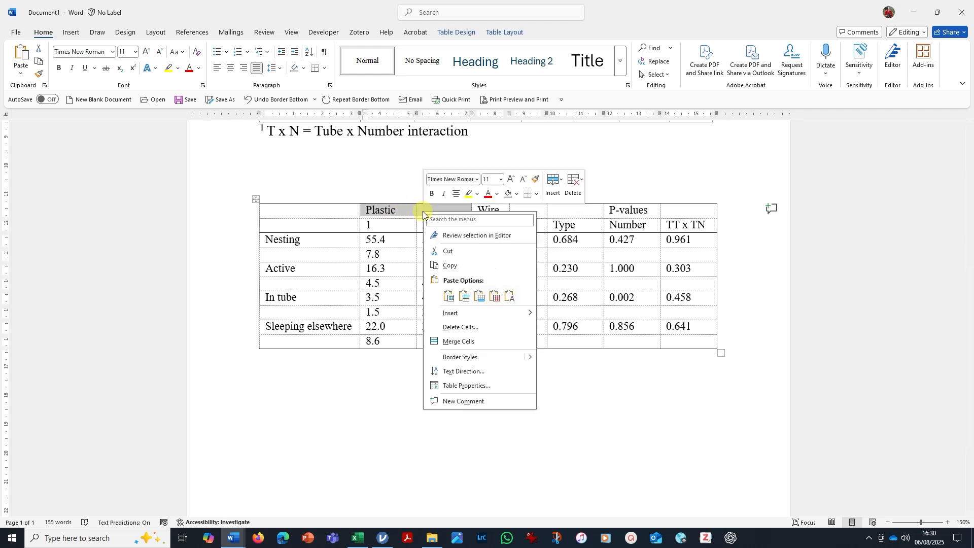
{"action": "left_click", "coordinate": [454, 342]}
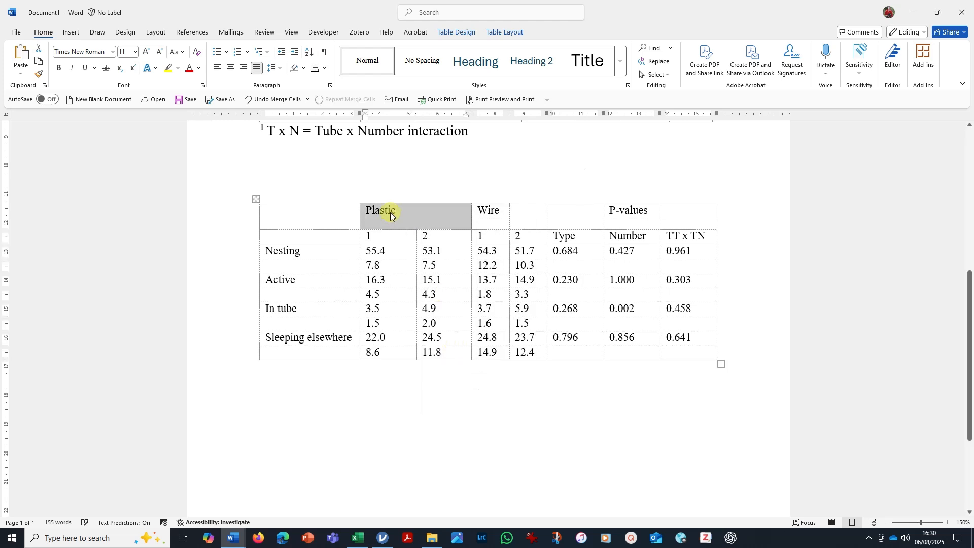
{"action": "left_click", "coordinate": [410, 213]}
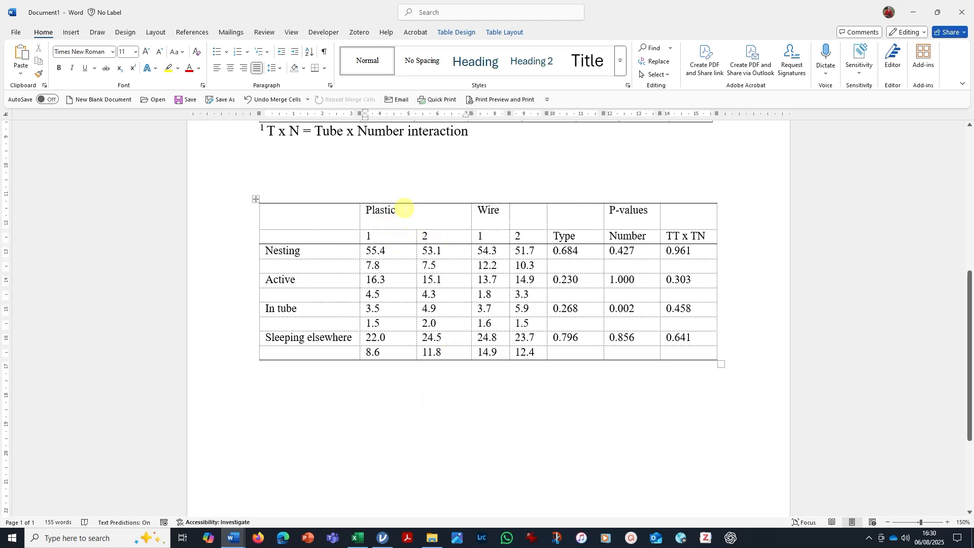
{"action": "key", "text": "Delete"}
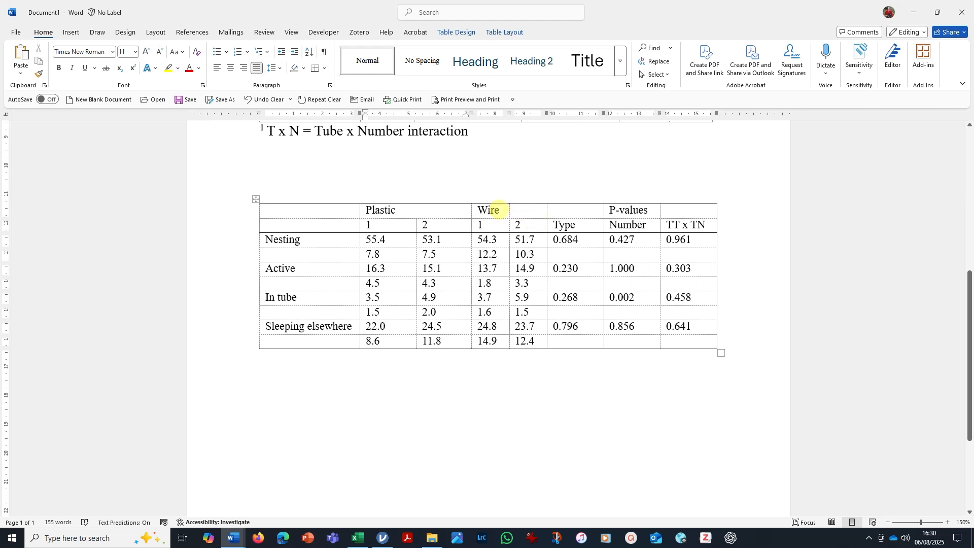
Merge the Wire header cell with its empty neighbour and remove the surplus blank line from the merged cell.
{"action": "left_click_drag", "start_coordinate": [488, 210], "coordinate": [519, 212]}
{"action": "right_click", "coordinate": [519, 210]}
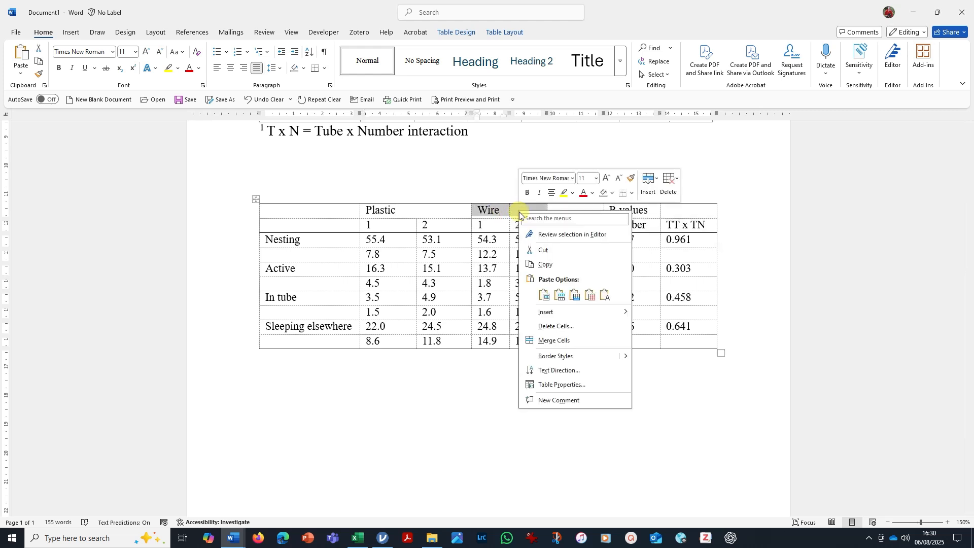
{"action": "left_click", "coordinate": [555, 339]}
{"action": "left_click", "coordinate": [516, 219]}
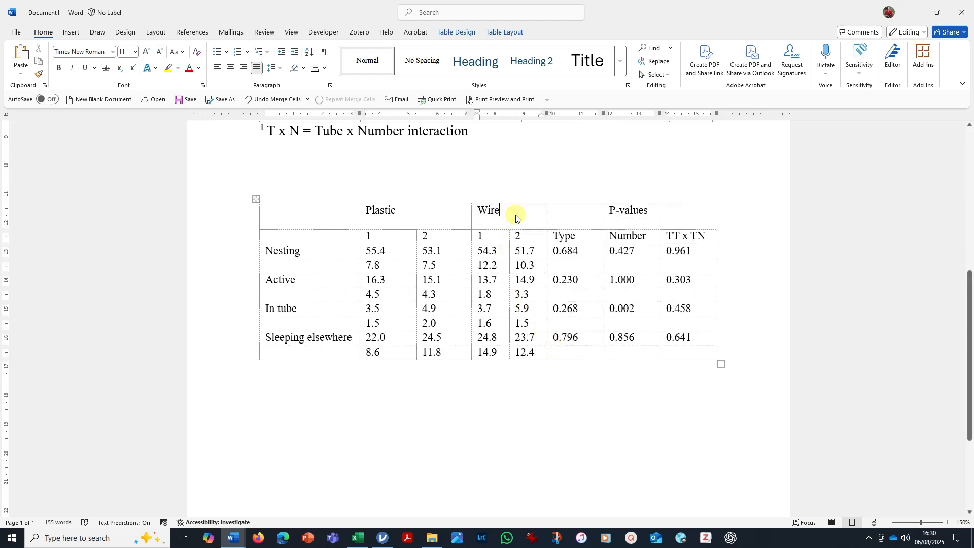
{"action": "key", "text": "Delete"}
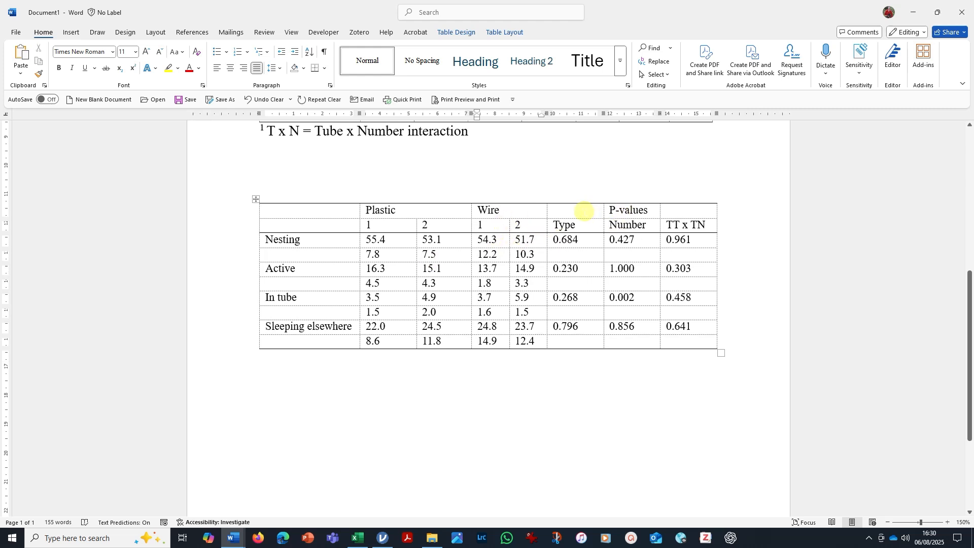
Merge the P-values header across the Type, Number and TT x TN columns and delete the blank lines around its text.
{"action": "left_click_drag", "start_coordinate": [584, 210], "coordinate": [670, 211]}
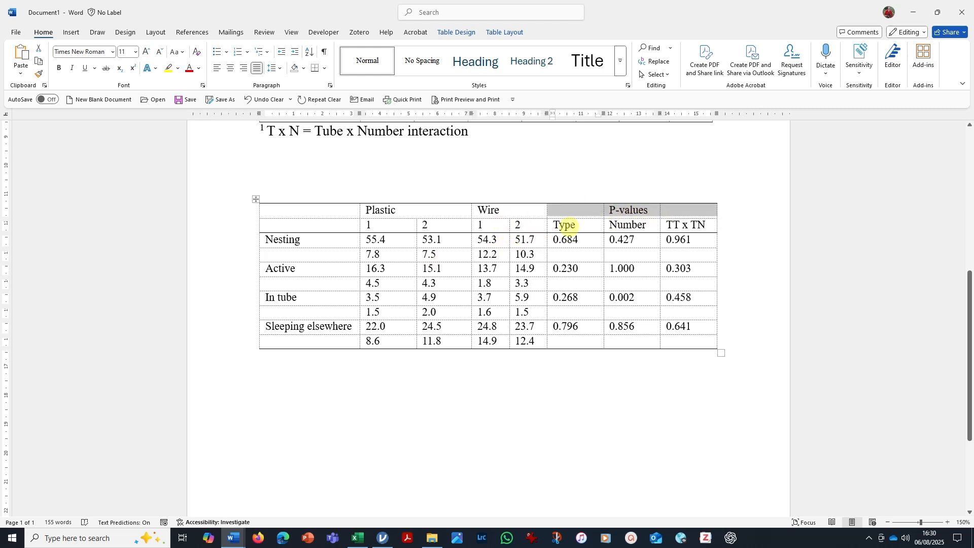
{"action": "right_click", "coordinate": [619, 213]}
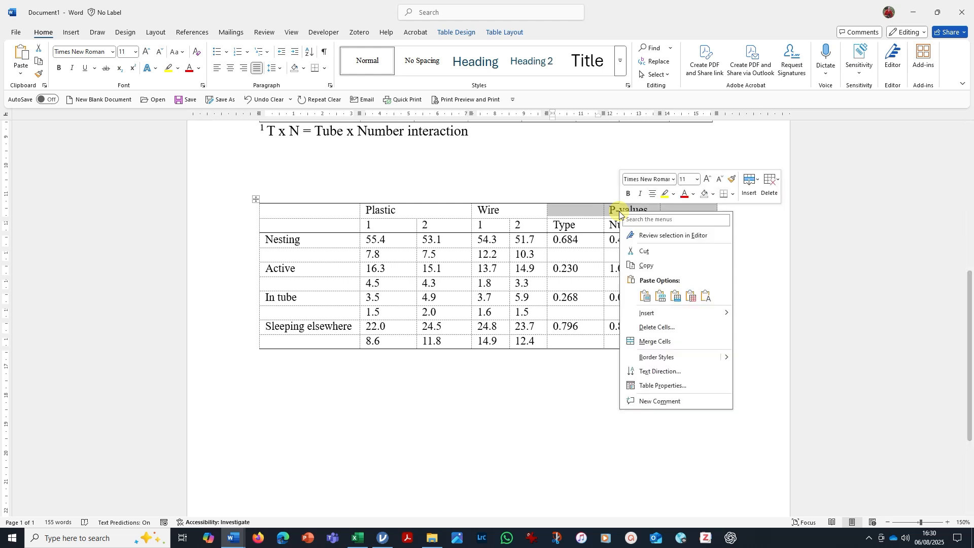
{"action": "left_click", "coordinate": [651, 342]}
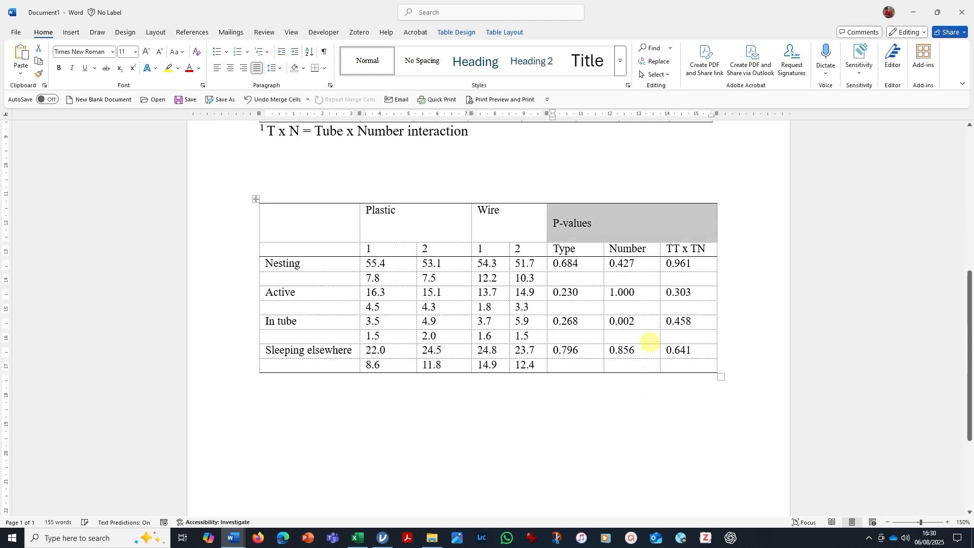
{"action": "left_click", "coordinate": [602, 221]}
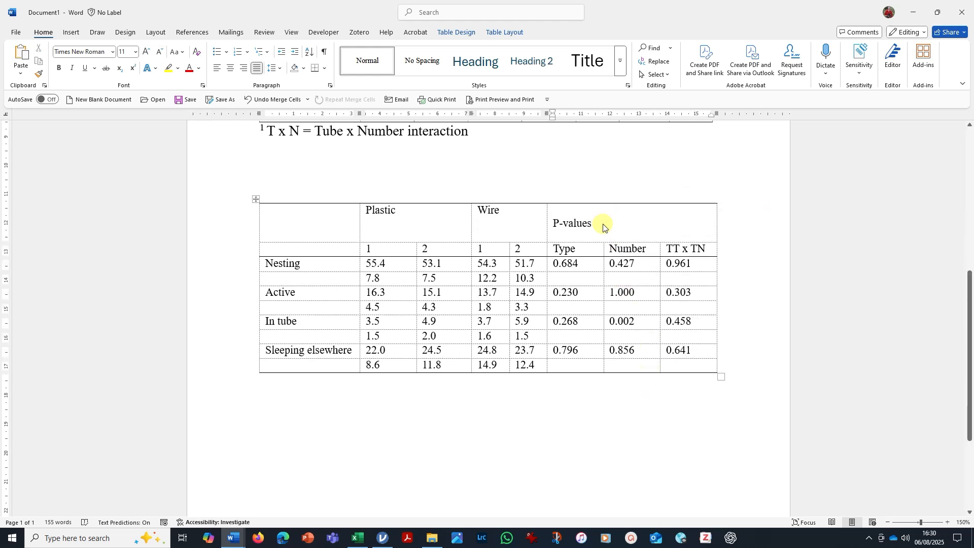
{"action": "key", "text": "Delete"}
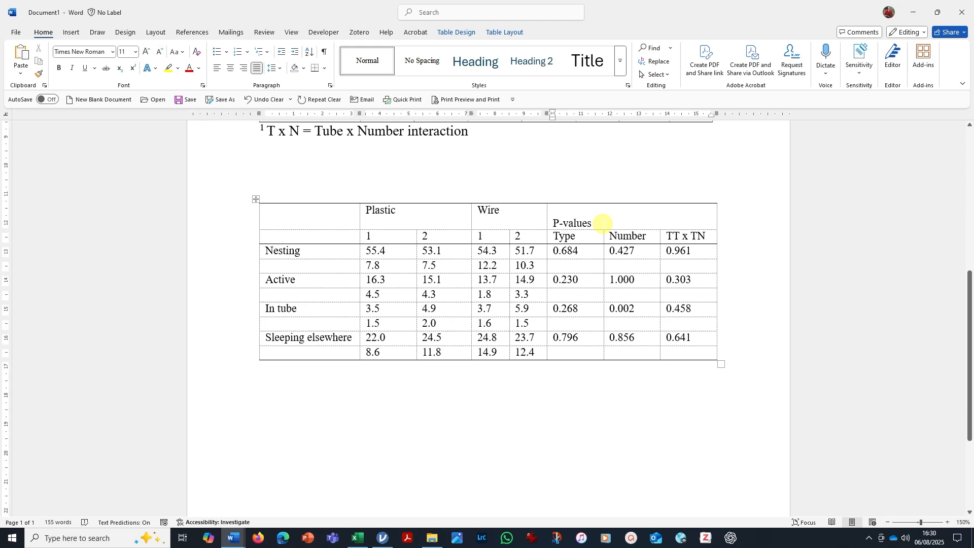
{"action": "key", "text": "Delete"}
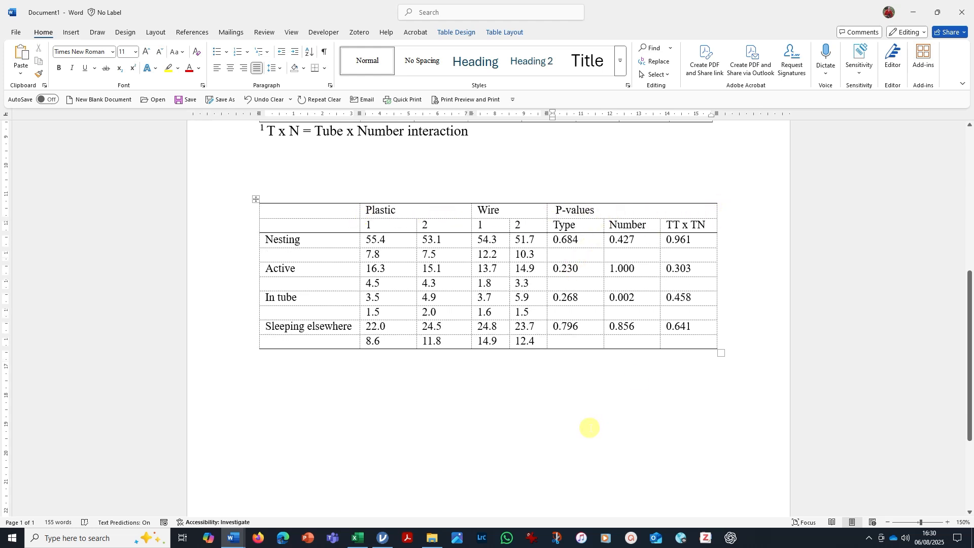
{"action": "left_click", "coordinate": [603, 418]}
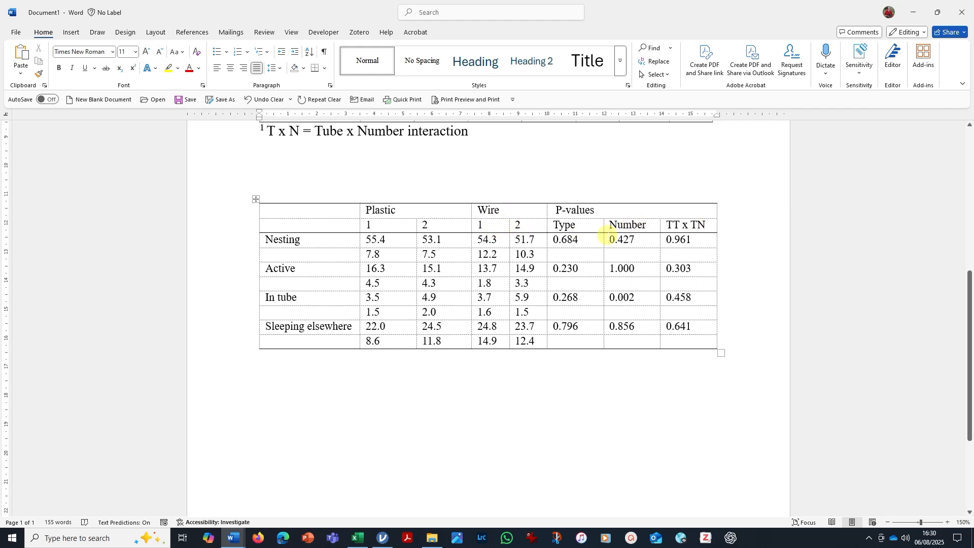
Center the text of both header rows from the Plastic column through the TT x TN column.
{"action": "left_click_drag", "start_coordinate": [387, 206], "coordinate": [685, 223]}
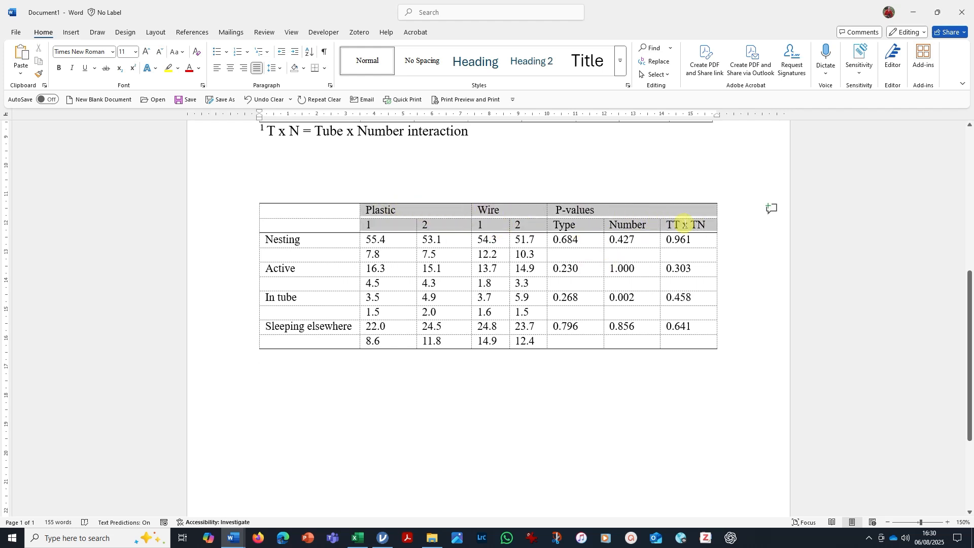
{"action": "left_click", "coordinate": [230, 68]}
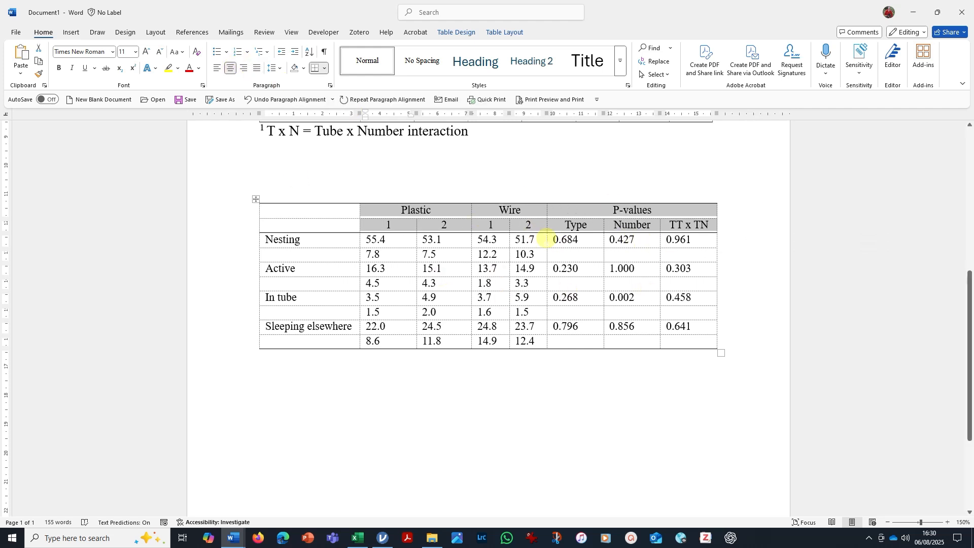
{"action": "left_click", "coordinate": [464, 417]}
Apply a ½ pt bottom border without a top border to the Plastic, Wire and P-values headers at Paragraph level.
{"action": "left_click_drag", "start_coordinate": [376, 208], "coordinate": [626, 214]}
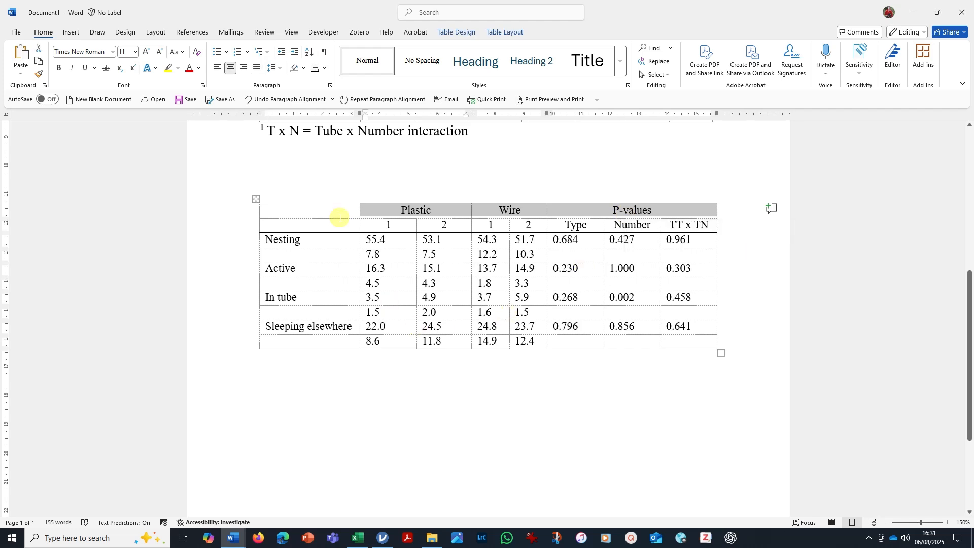
{"action": "left_click", "coordinate": [325, 68]}
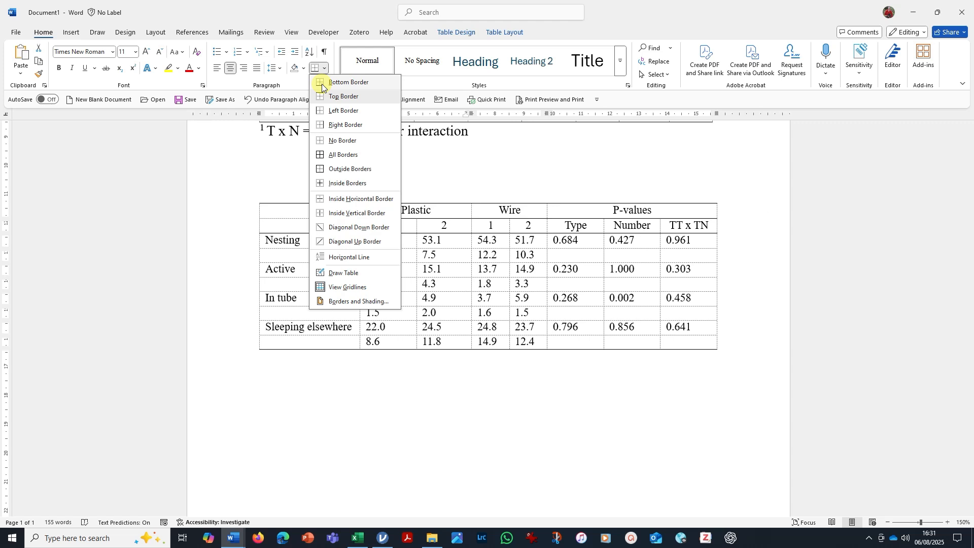
{"action": "left_click", "coordinate": [347, 301]}
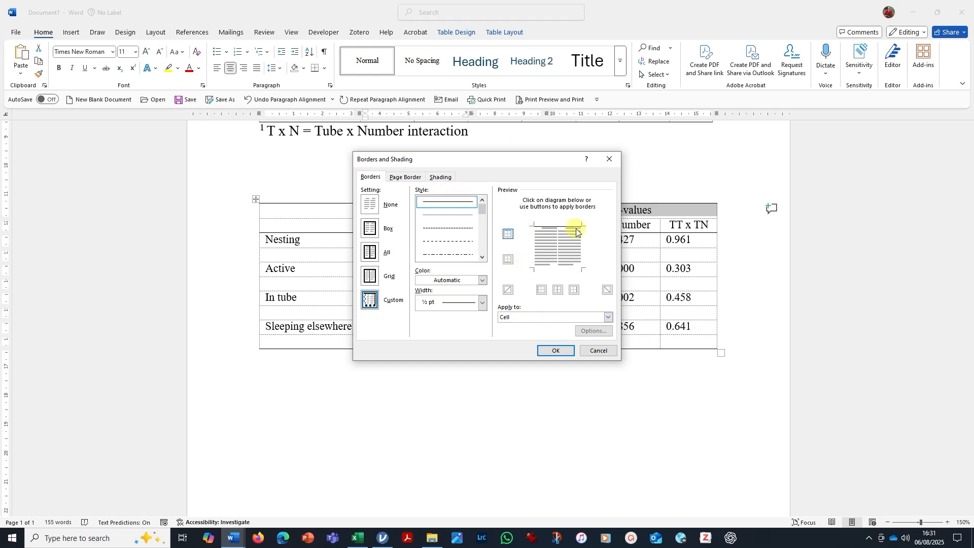
{"action": "left_click", "coordinate": [609, 318]}
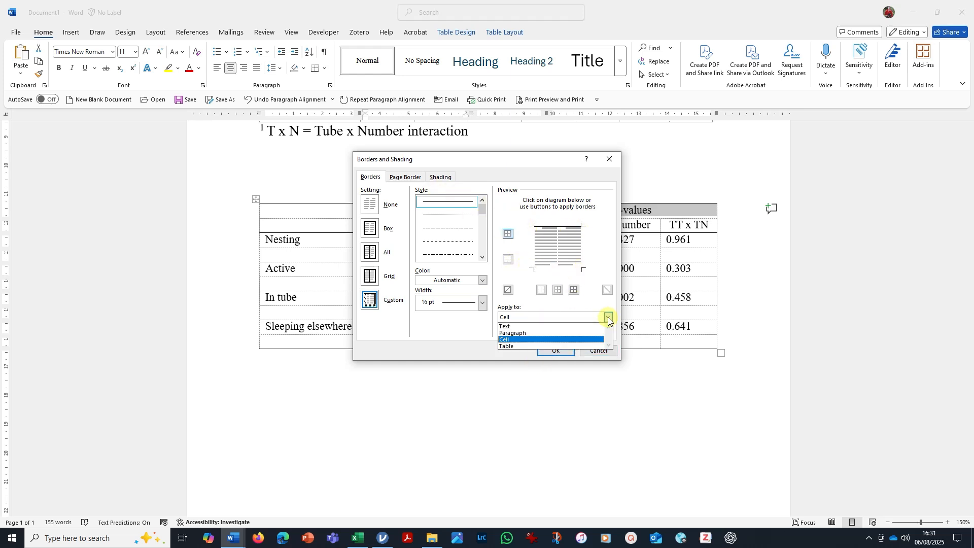
{"action": "left_click", "coordinate": [545, 334]}
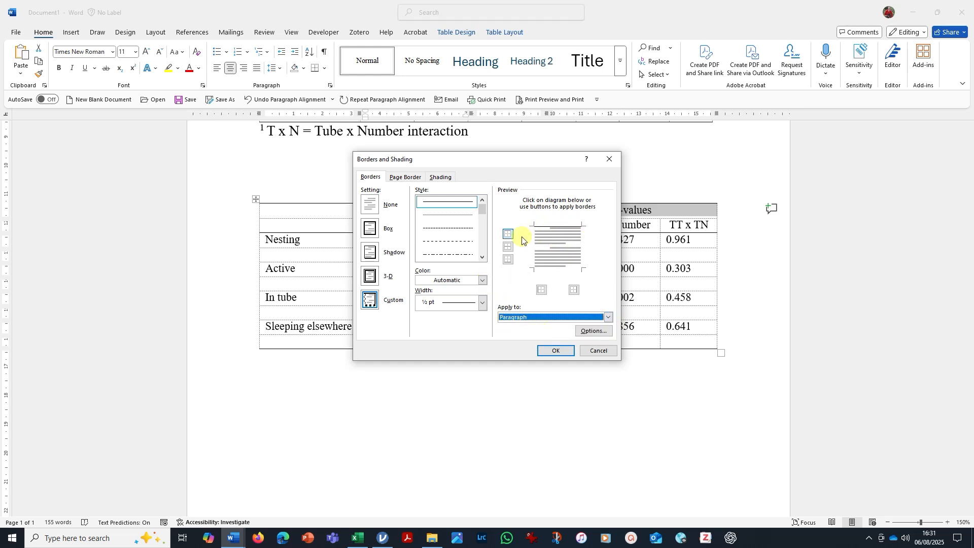
{"action": "left_click", "coordinate": [509, 261]}
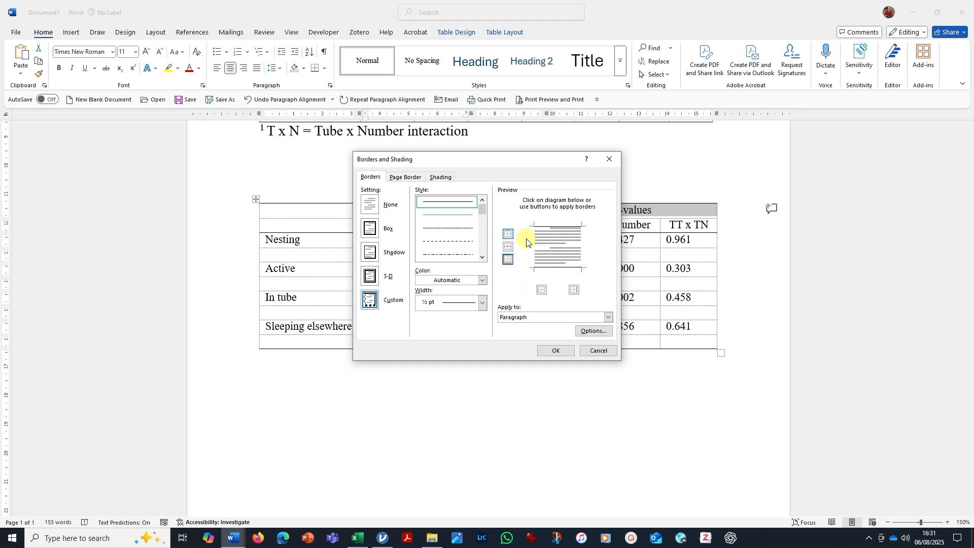
{"action": "left_click", "coordinate": [507, 234]}
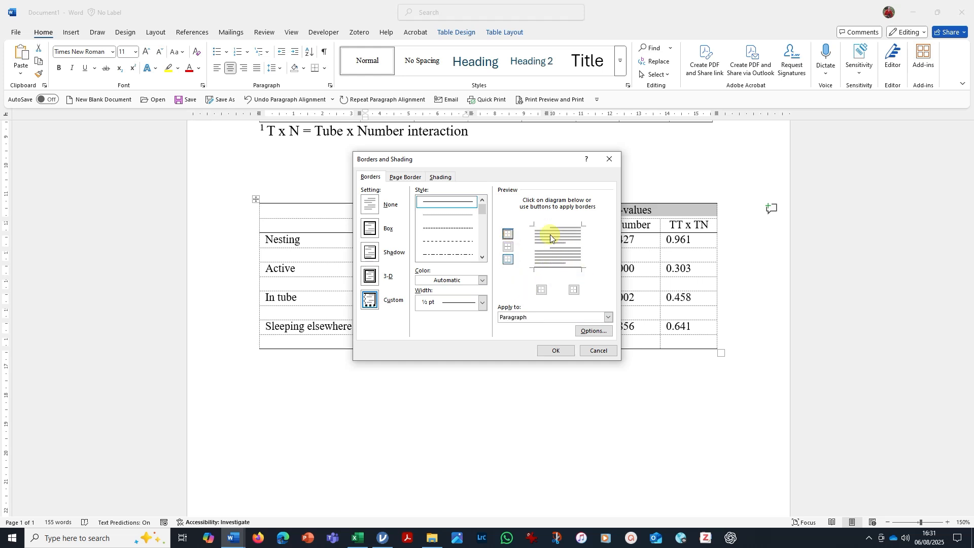
{"action": "left_click", "coordinate": [556, 351]}
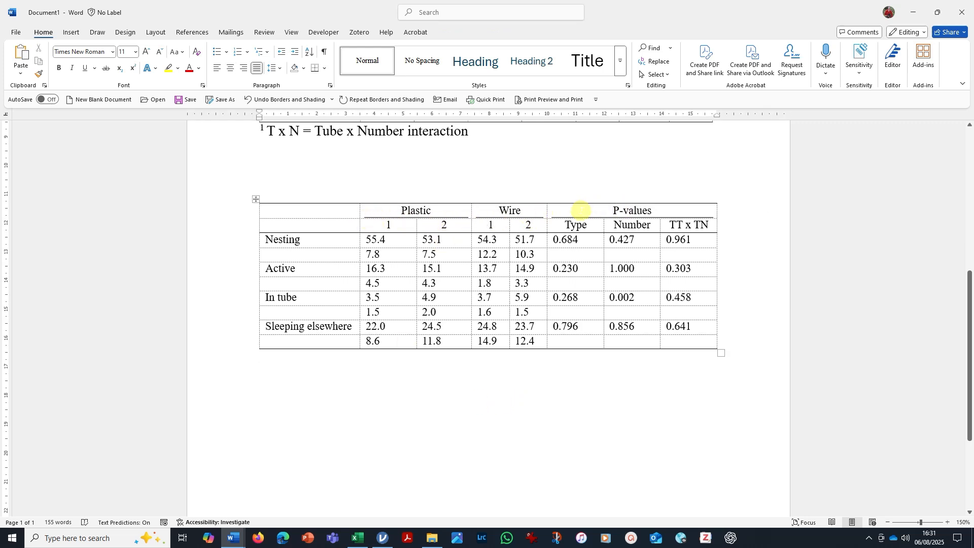
Hide the table gridlines to preview the table with only its real borders.
{"action": "left_click", "coordinate": [255, 200]}
{"action": "left_click", "coordinate": [503, 32]}
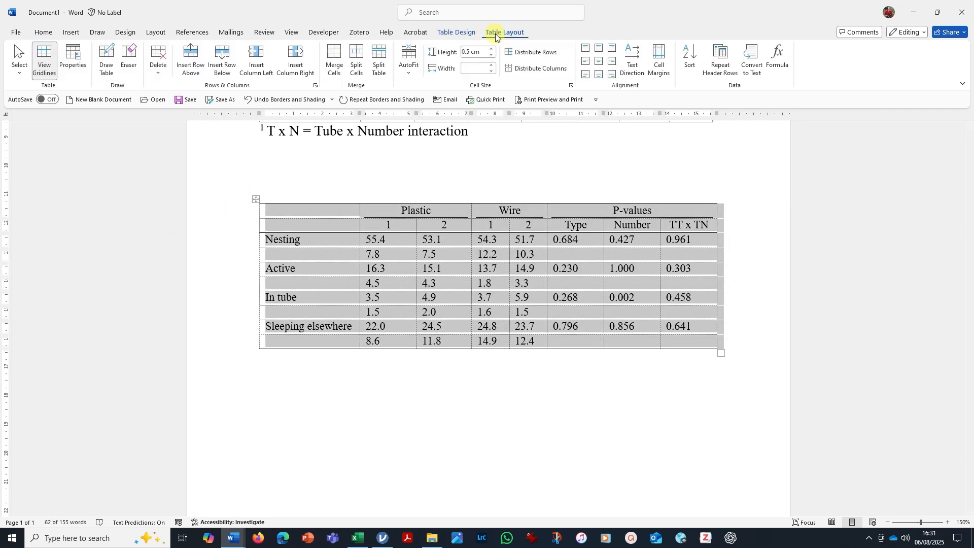
{"action": "left_click", "coordinate": [45, 61]}
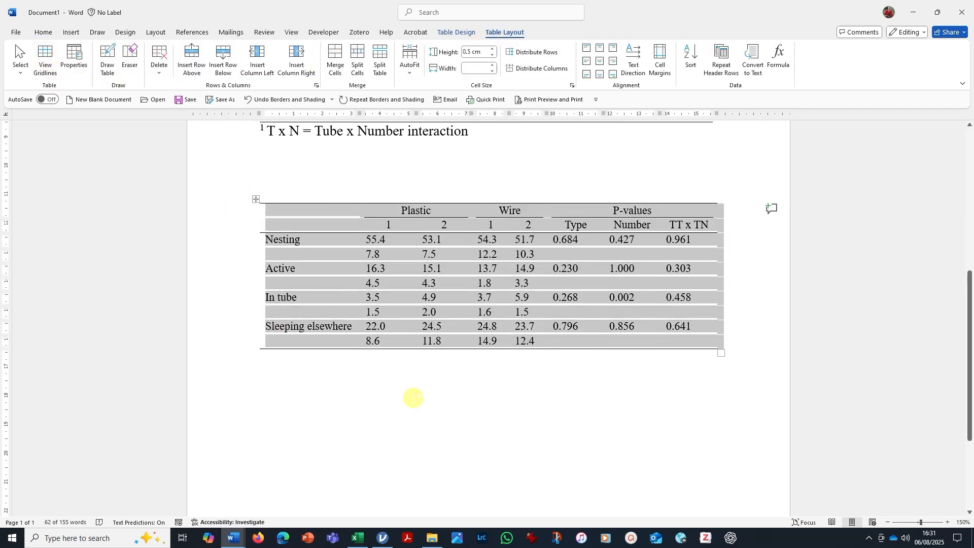
{"action": "left_click", "coordinate": [460, 354]}
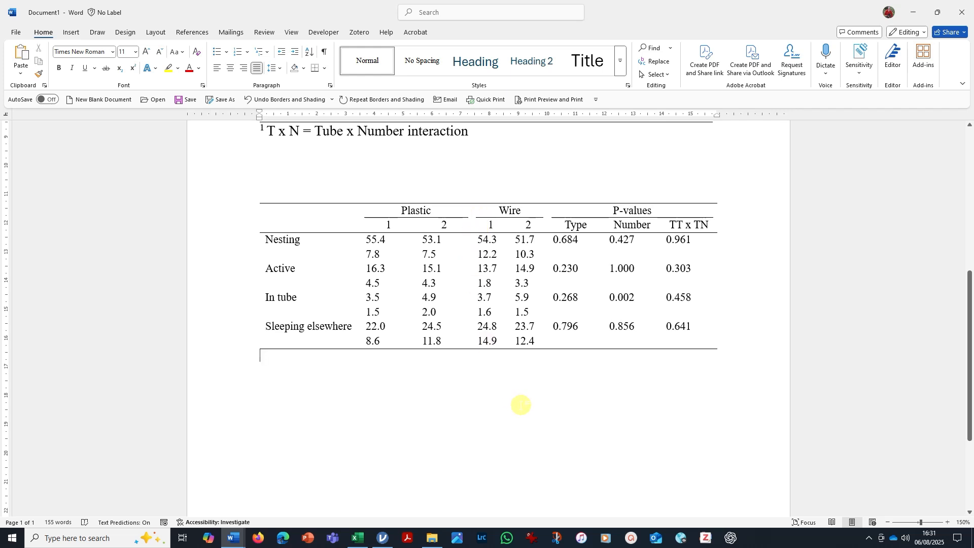
Turn the gridlines of the pasted table back on.
{"action": "left_click", "coordinate": [255, 199]}
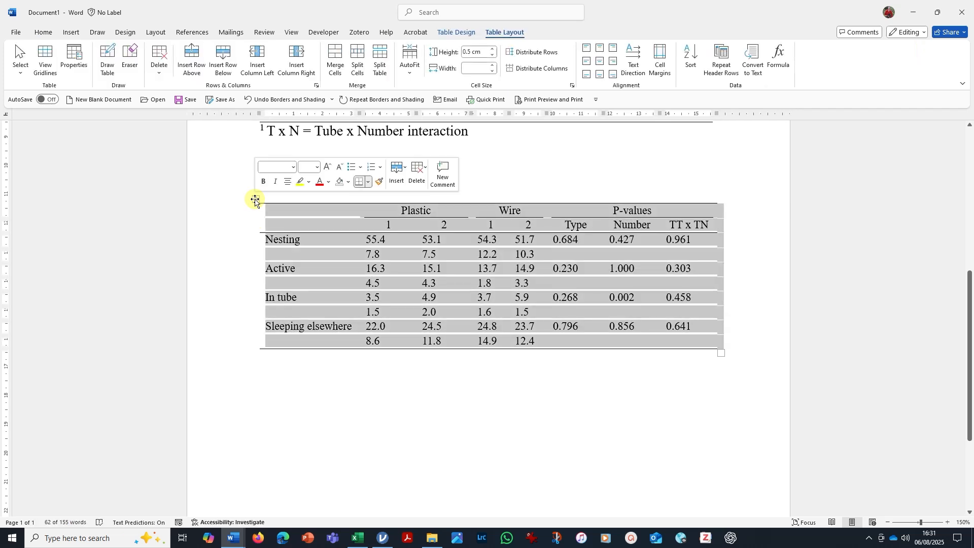
{"action": "left_click", "coordinate": [45, 60]}
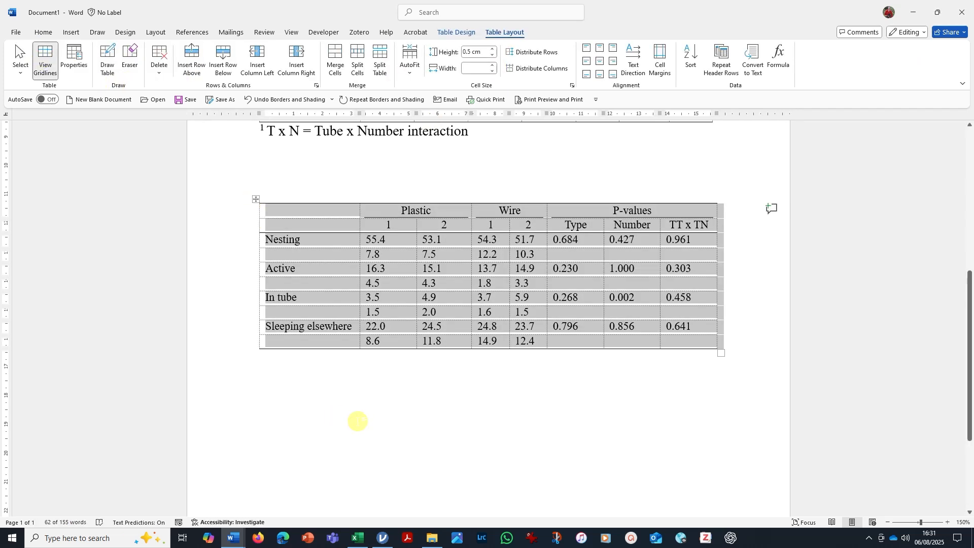
{"action": "left_click", "coordinate": [359, 421]}
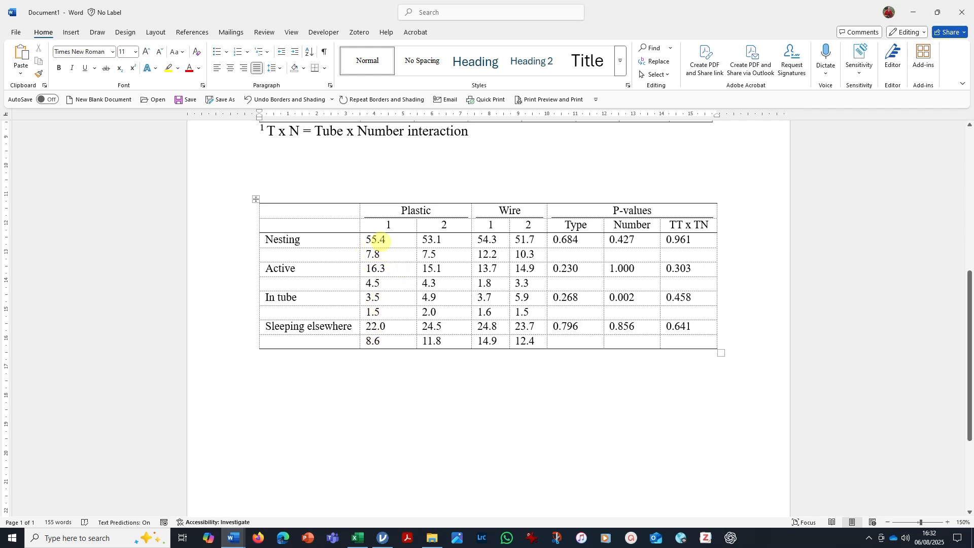
Enclose the four Nesting standard deviations, 7.8, 7.5, 12.2 and 10.3, in parentheses.
{"action": "left_click", "coordinate": [364, 255]}
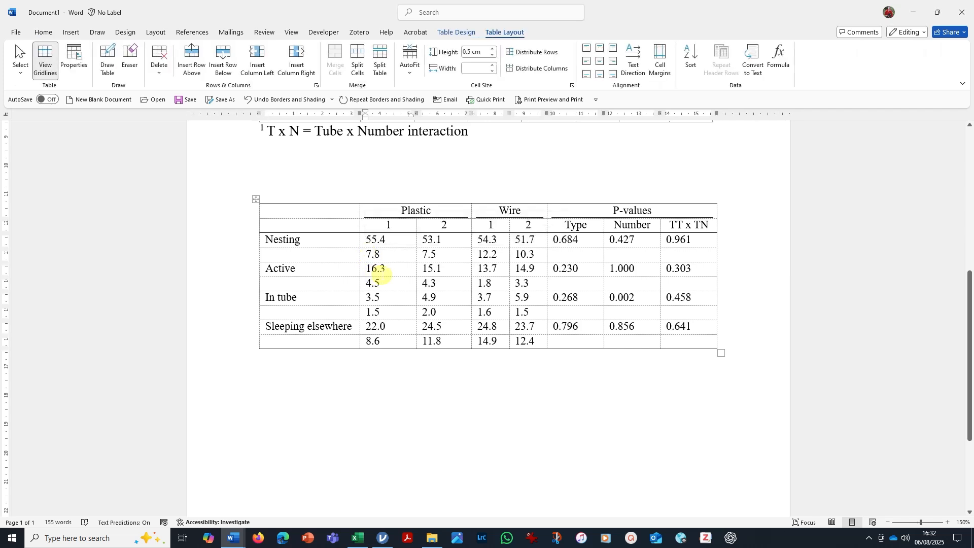
{"action": "type", "text": "("}
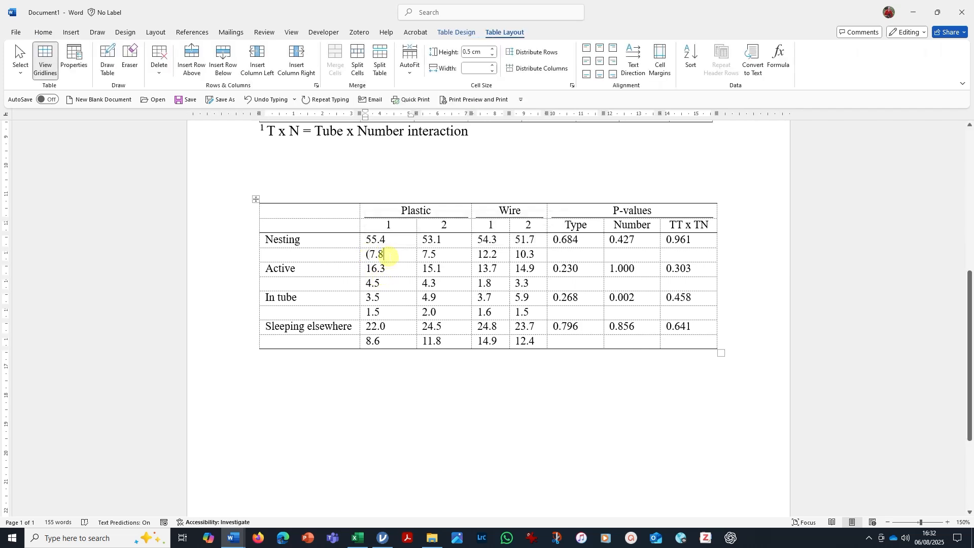
{"action": "left_click", "coordinate": [424, 253]}
{"action": "type", "text": "("}
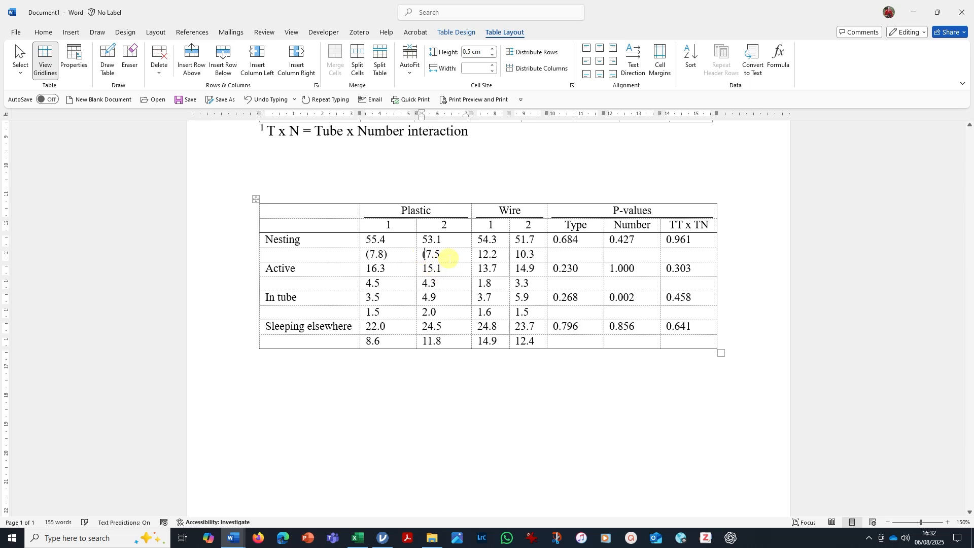
{"action": "left_click", "coordinate": [445, 254]}
{"action": "type", "text": ")"}
{"action": "left_click", "coordinate": [478, 254]}
{"action": "type", "text": "("}
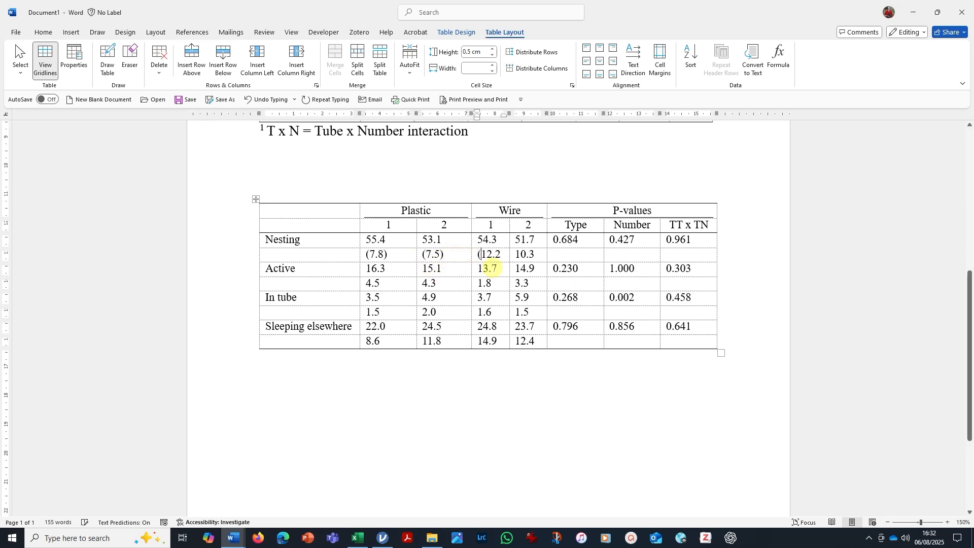
{"action": "left_click", "coordinate": [506, 253]}
{"action": "type", "text": ")"}
{"action": "left_click", "coordinate": [516, 254]}
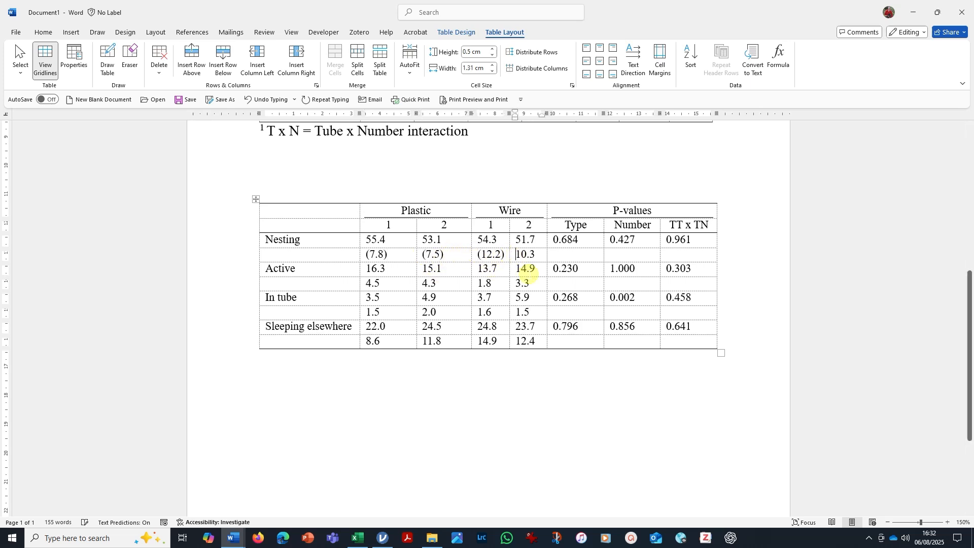
{"action": "type", "text": "(10.3)"}
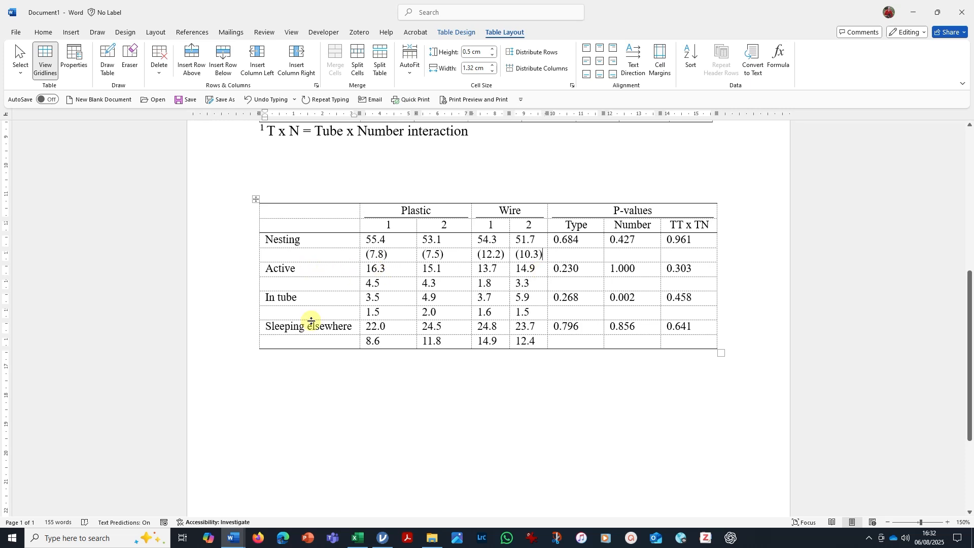
Increase the Nesting standard deviation row's height to 0.88 cm and enclose the remaining standard deviations in parentheses.
{"action": "left_click", "coordinate": [297, 397]}
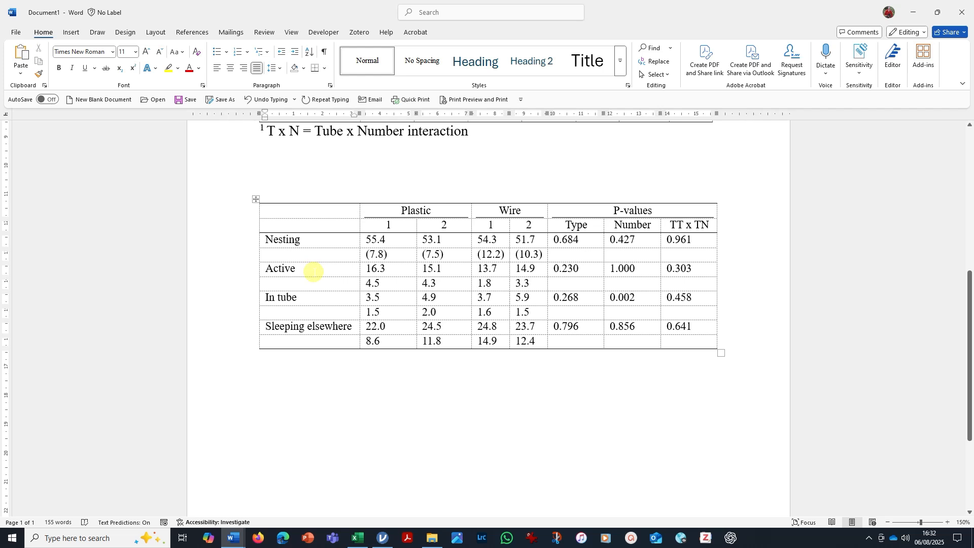
{"action": "left_click_drag", "start_coordinate": [315, 261], "coordinate": [318, 270]}
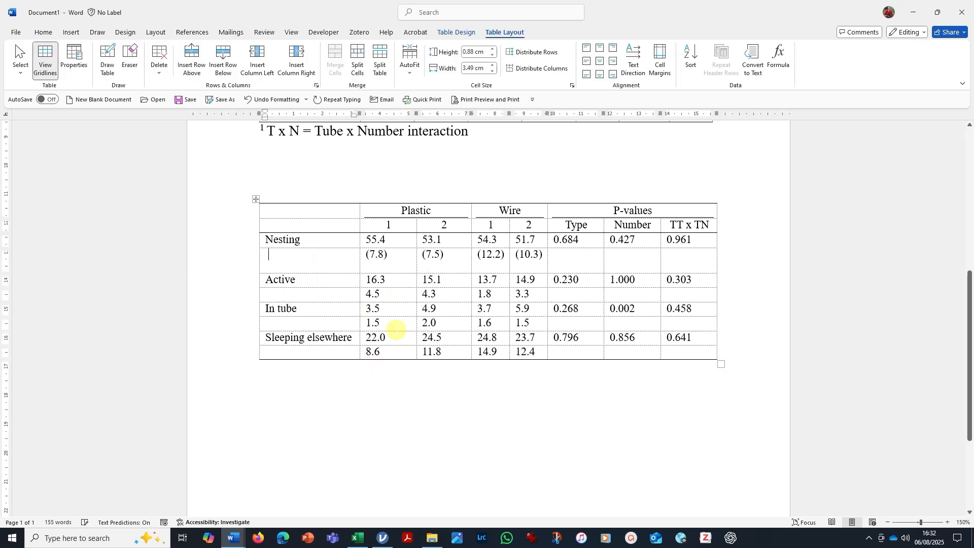
{"action": "left_click", "coordinate": [365, 295]}
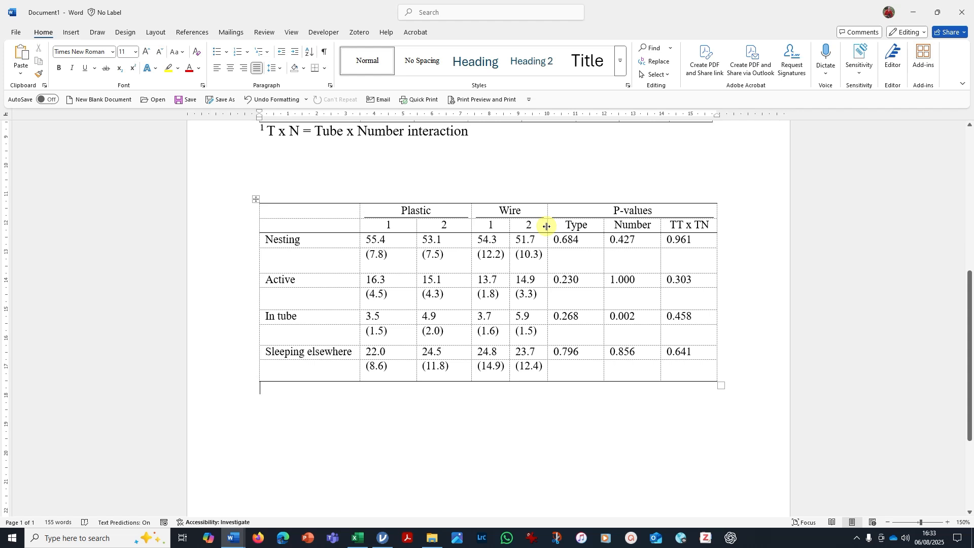
Widen the second Wire column by moving its boundary with the P-values Type column outward.
{"action": "left_click_drag", "start_coordinate": [547, 227], "coordinate": [662, 228]}
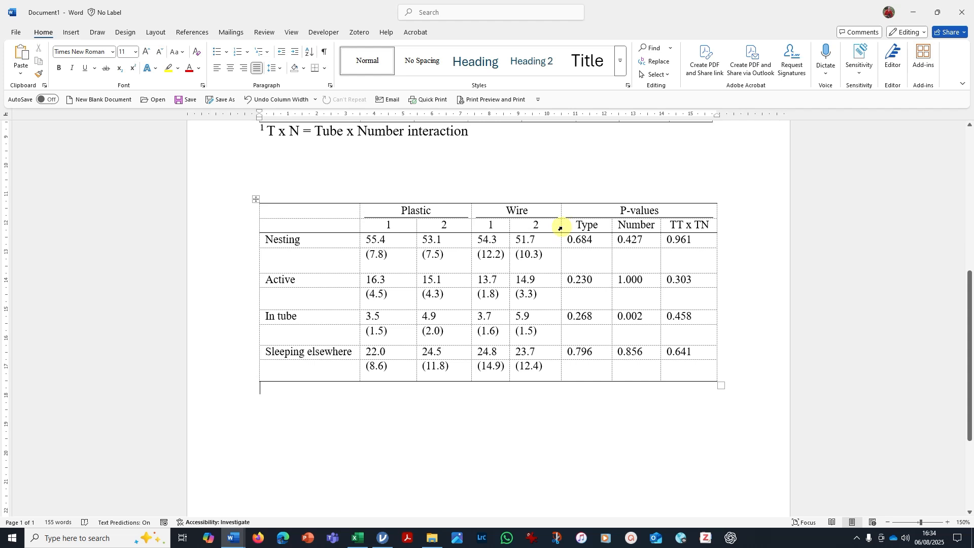
{"action": "left_click_drag", "start_coordinate": [561, 227], "coordinate": [570, 227]}
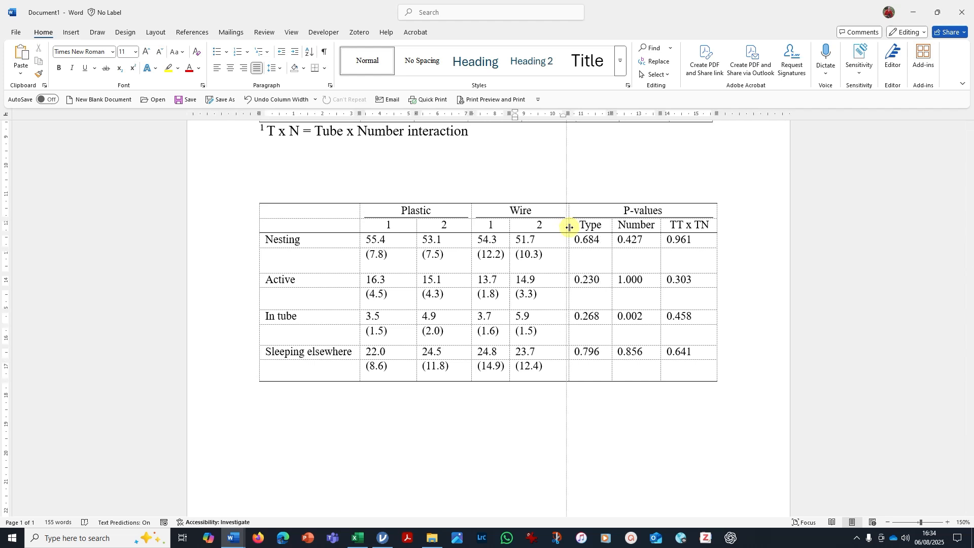
{"action": "left_click_drag", "start_coordinate": [570, 227], "coordinate": [570, 228]}
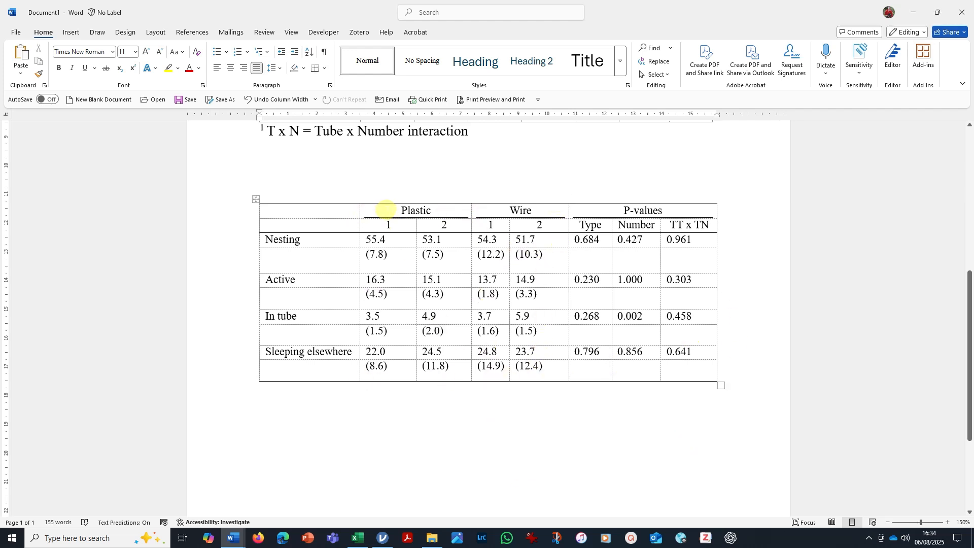
Distribute the four Plastic and Wire columns evenly across their full height.
{"action": "left_click_drag", "start_coordinate": [386, 209], "coordinate": [502, 330]}
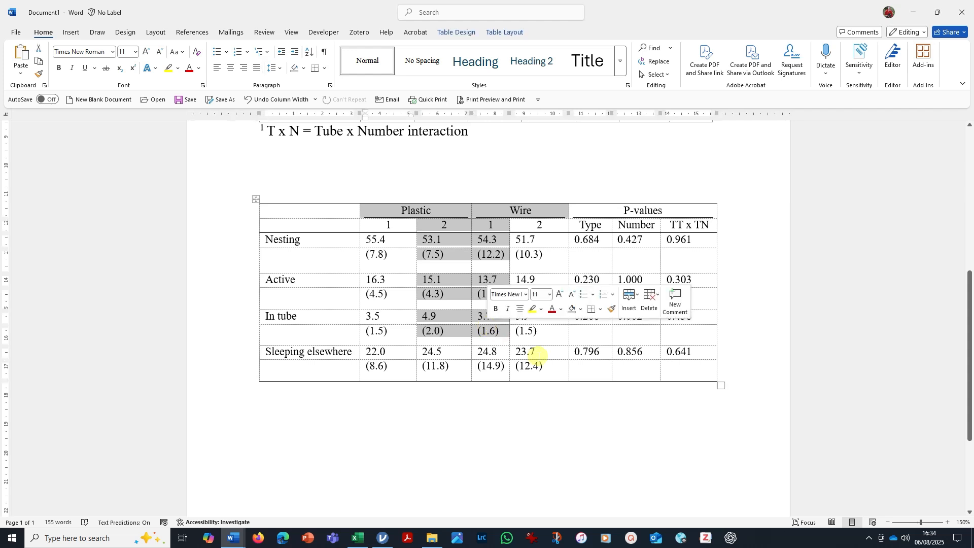
{"action": "left_click_drag", "start_coordinate": [548, 366], "coordinate": [368, 211]}
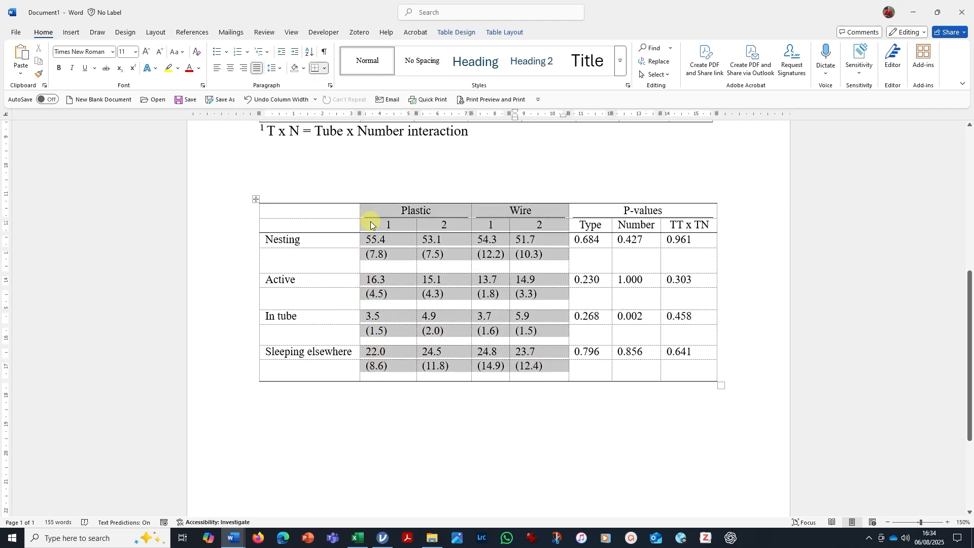
{"action": "left_click", "coordinate": [372, 213]}
{"action": "left_click_drag", "start_coordinate": [376, 209], "coordinate": [524, 366]}
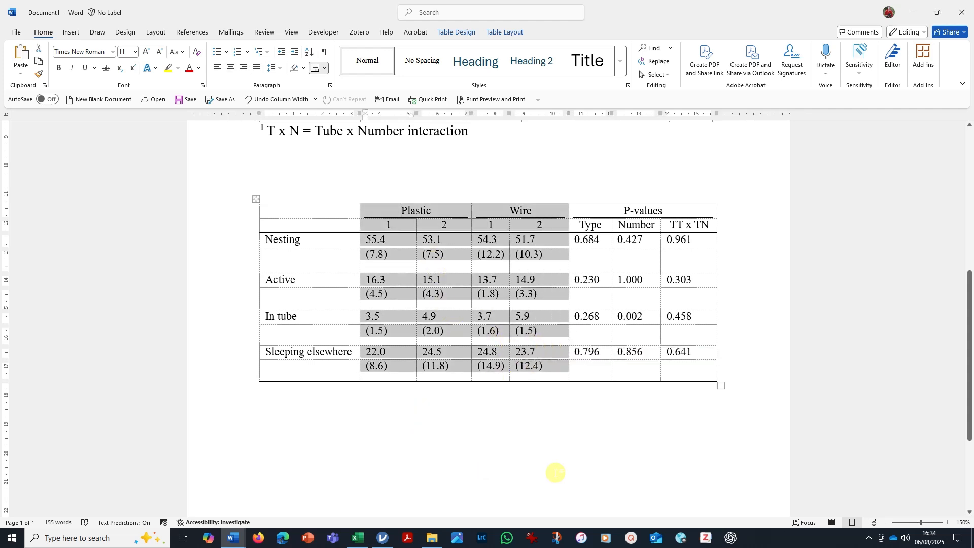
{"action": "left_click", "coordinate": [509, 34]}
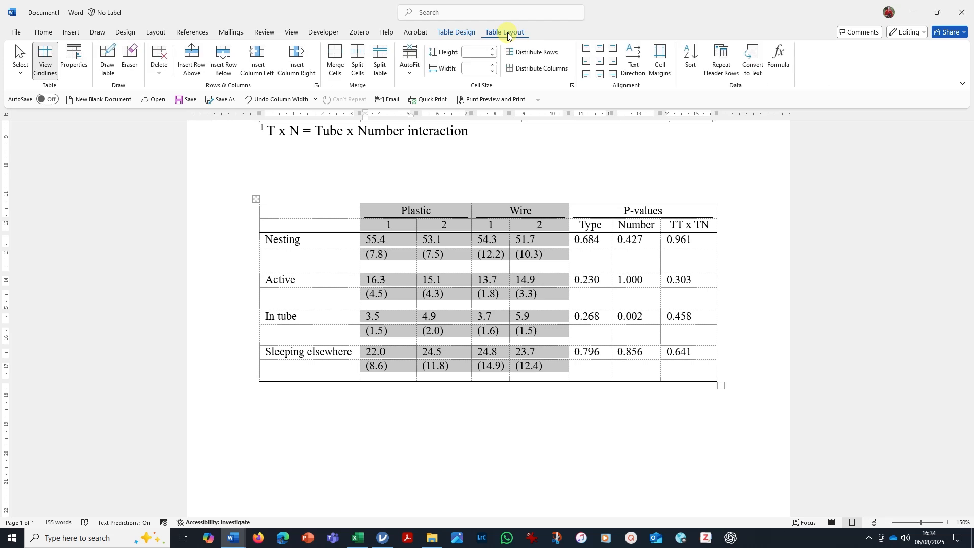
{"action": "left_click", "coordinate": [510, 70]}
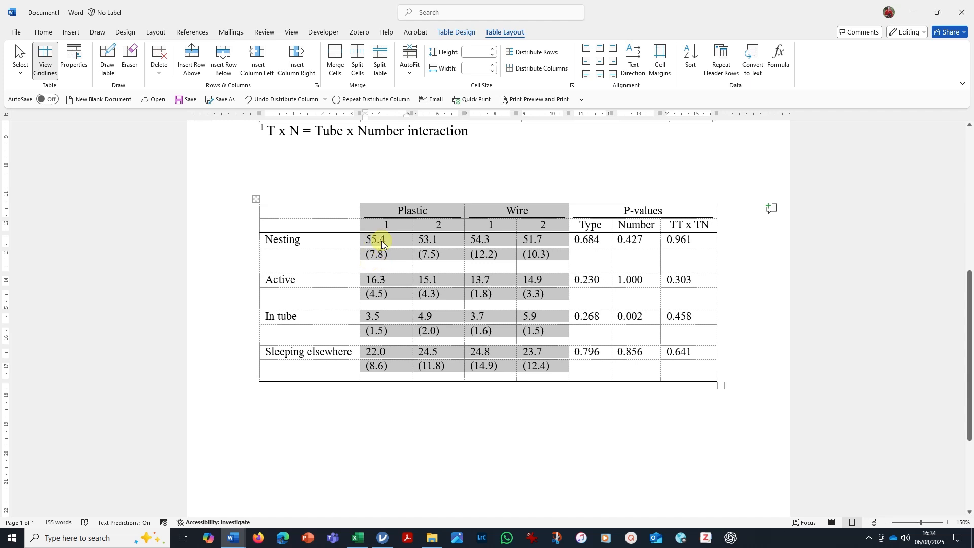
{"action": "left_click", "coordinate": [513, 402]}
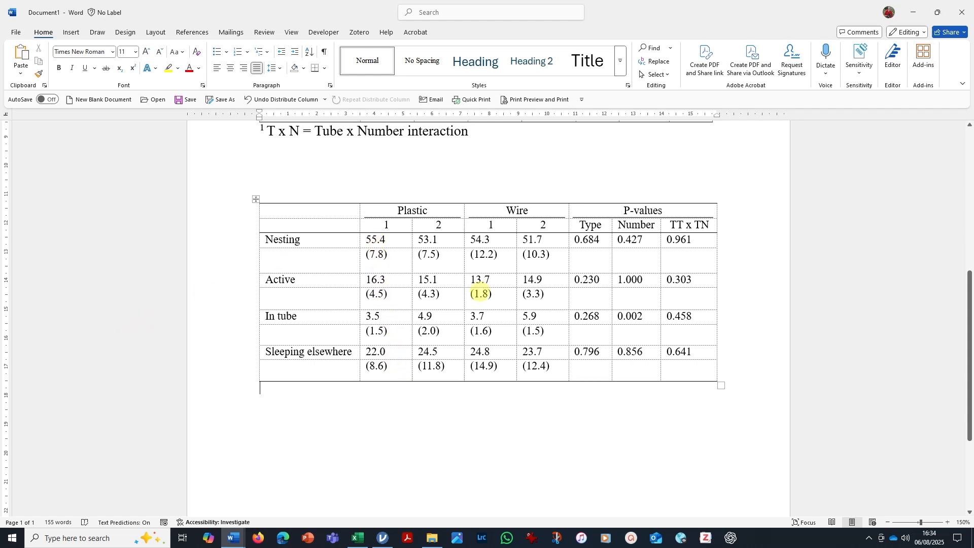
Align the numbers in each Plastic and Wire column with a decimal tab stop near the middle of the column.
{"action": "left_click", "coordinate": [390, 241]}
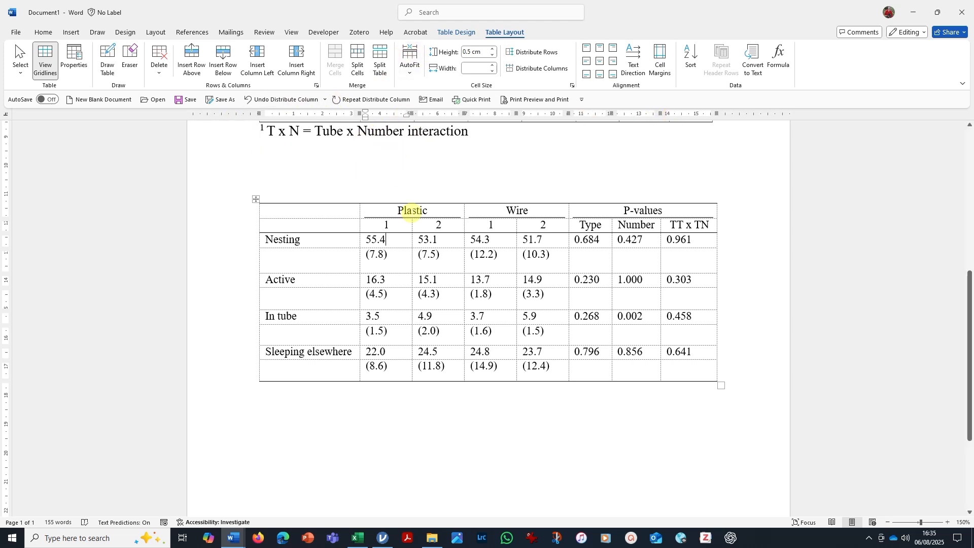
{"action": "left_click", "coordinate": [292, 32]}
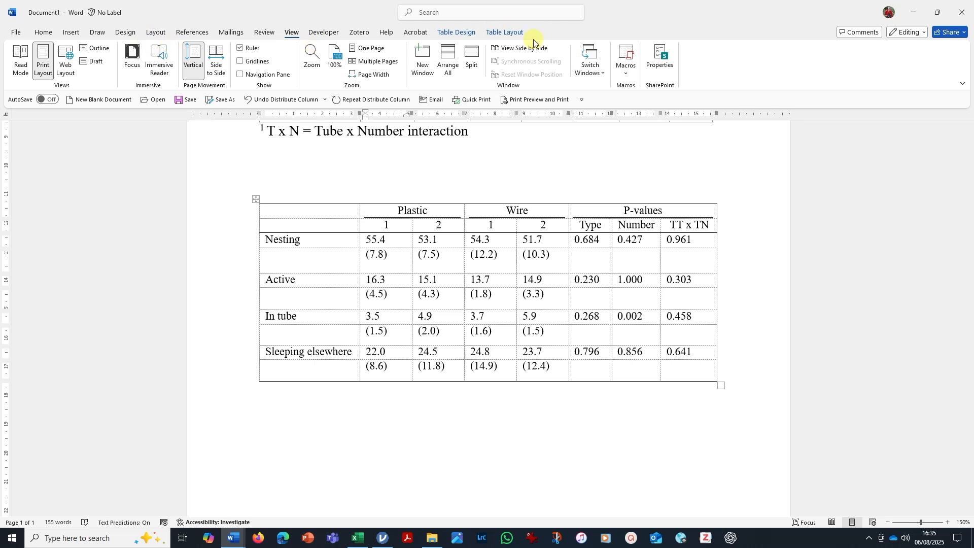
{"action": "left_click", "coordinate": [44, 32]}
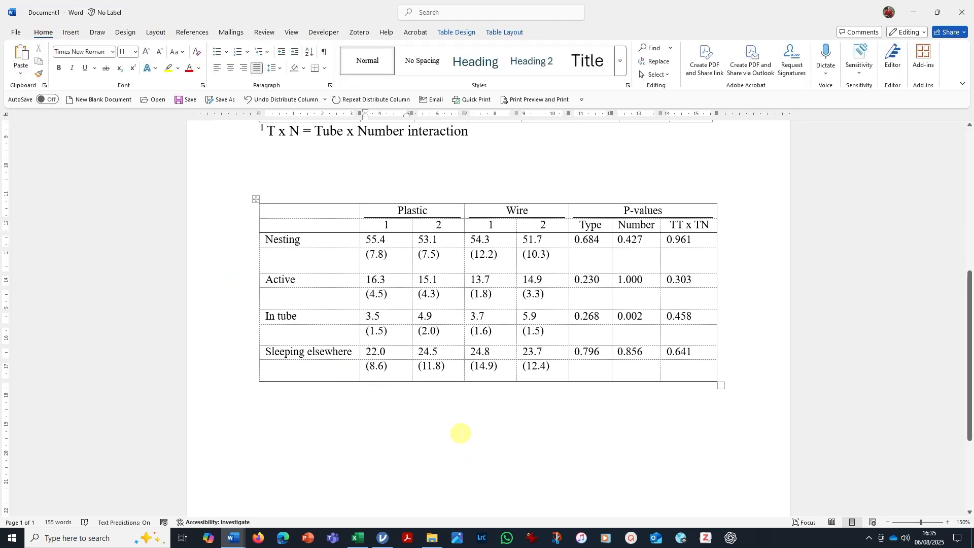
{"action": "left_click_drag", "start_coordinate": [382, 239], "coordinate": [384, 371]}
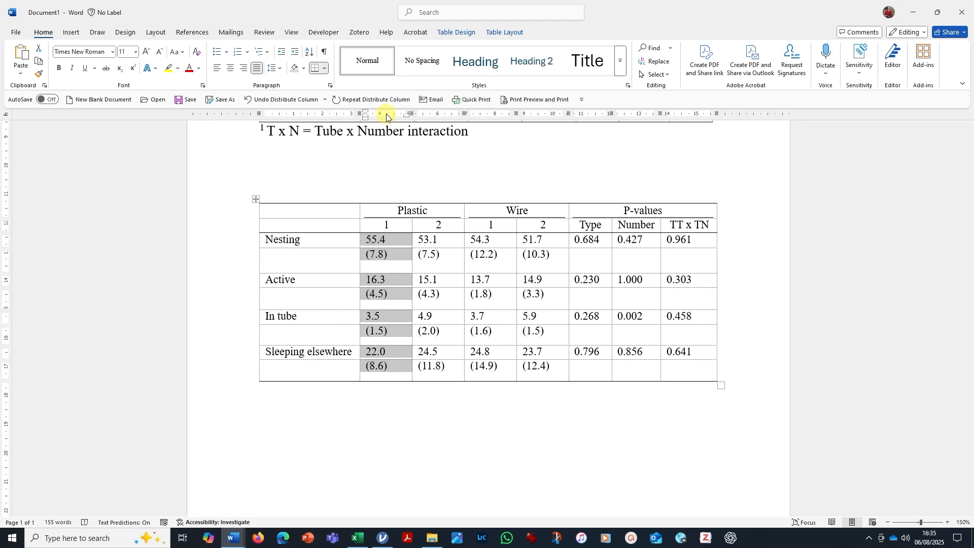
{"action": "left_click_drag", "start_coordinate": [385, 118], "coordinate": [387, 117]}
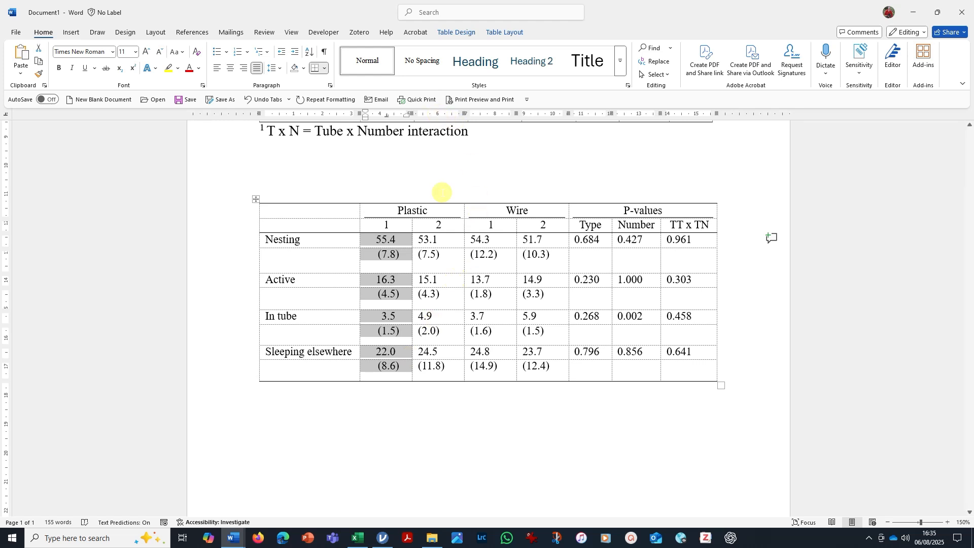
{"action": "left_click_drag", "start_coordinate": [434, 241], "coordinate": [436, 366]}
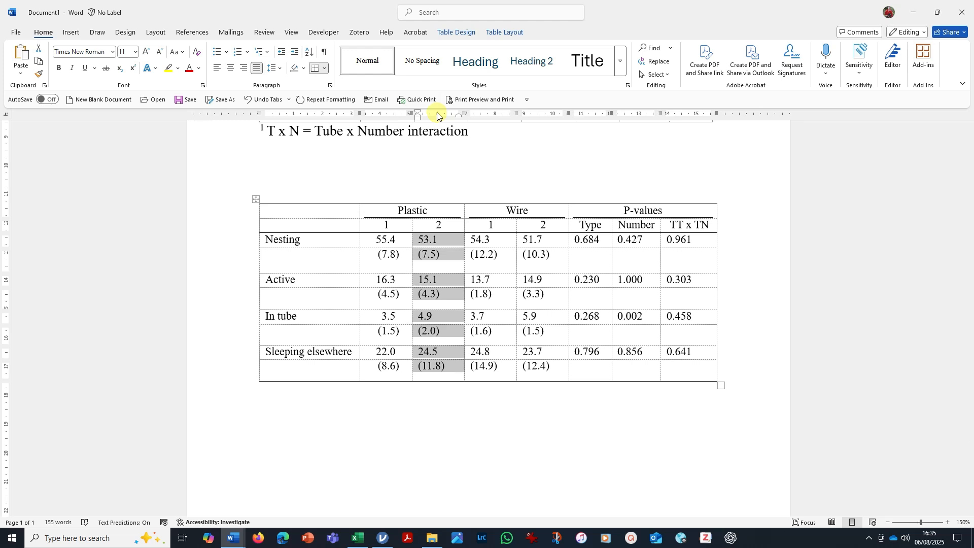
{"action": "left_click_drag", "start_coordinate": [437, 115], "coordinate": [436, 116]}
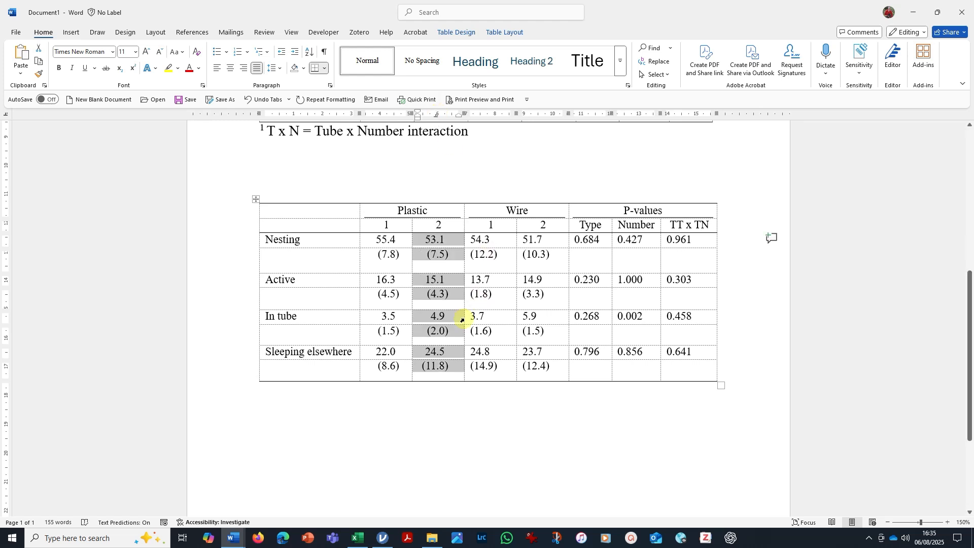
{"action": "left_click_drag", "start_coordinate": [482, 239], "coordinate": [484, 366]}
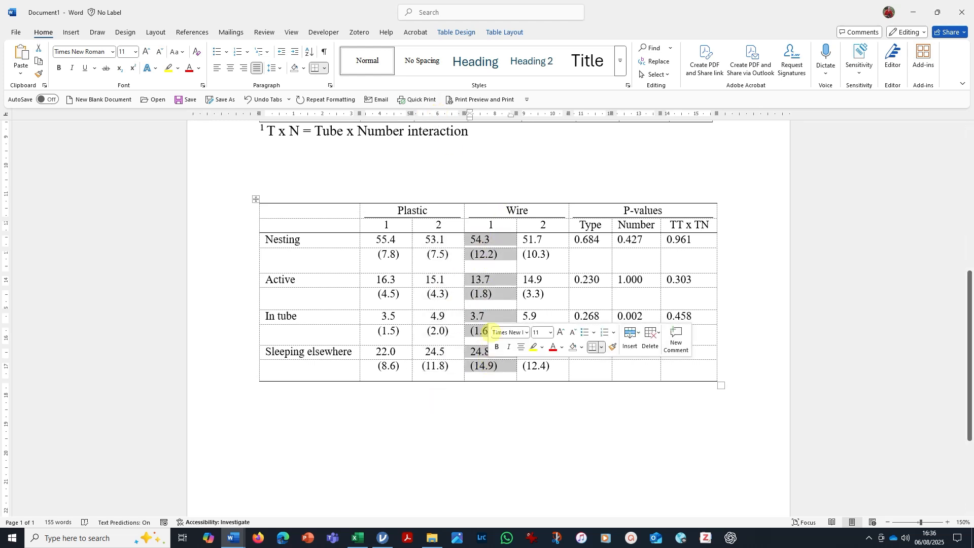
{"action": "left_click_drag", "start_coordinate": [490, 115], "coordinate": [490, 117]}
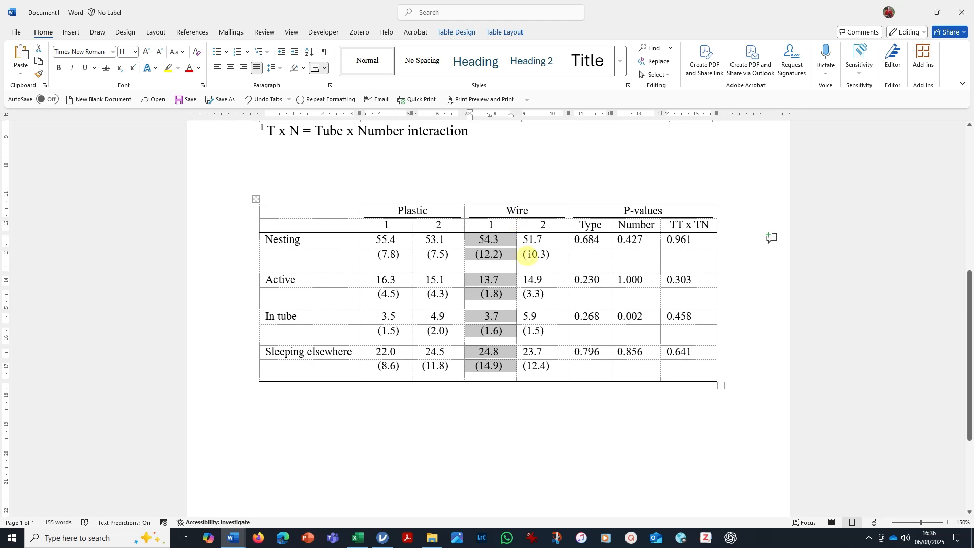
{"action": "left_click_drag", "start_coordinate": [532, 242], "coordinate": [539, 366]}
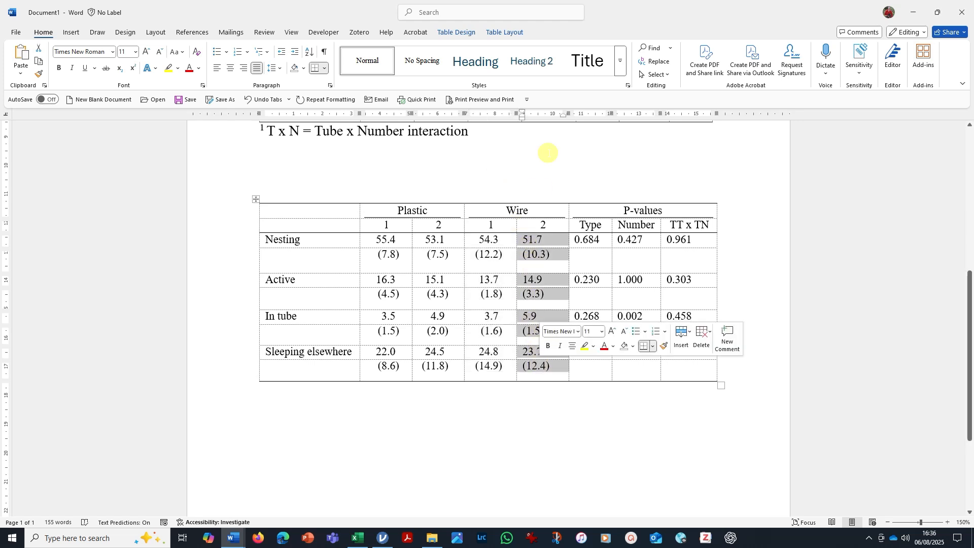
{"action": "left_click_drag", "start_coordinate": [542, 115], "coordinate": [542, 115]}
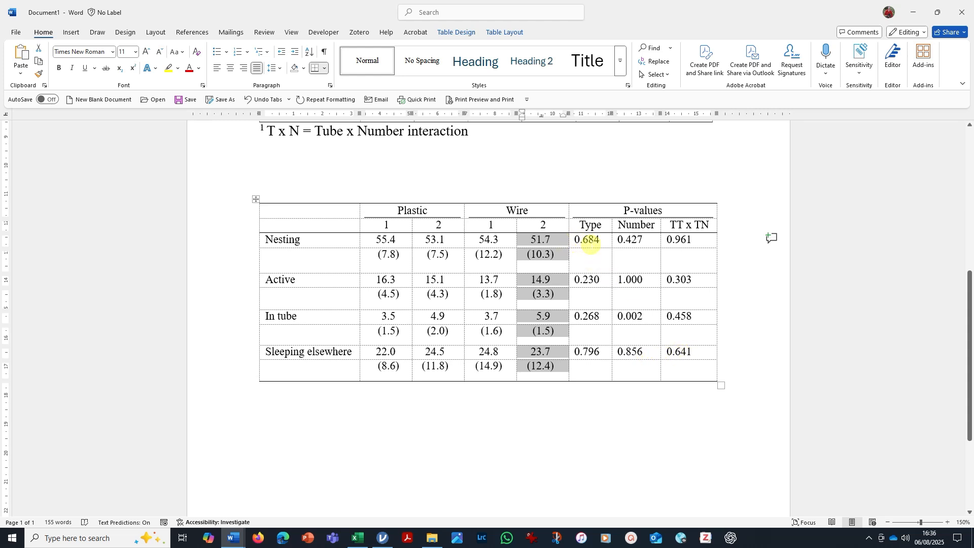
Center the P-values in the Type, Number and TT x TN columns.
{"action": "left_click_drag", "start_coordinate": [584, 244], "coordinate": [681, 365]}
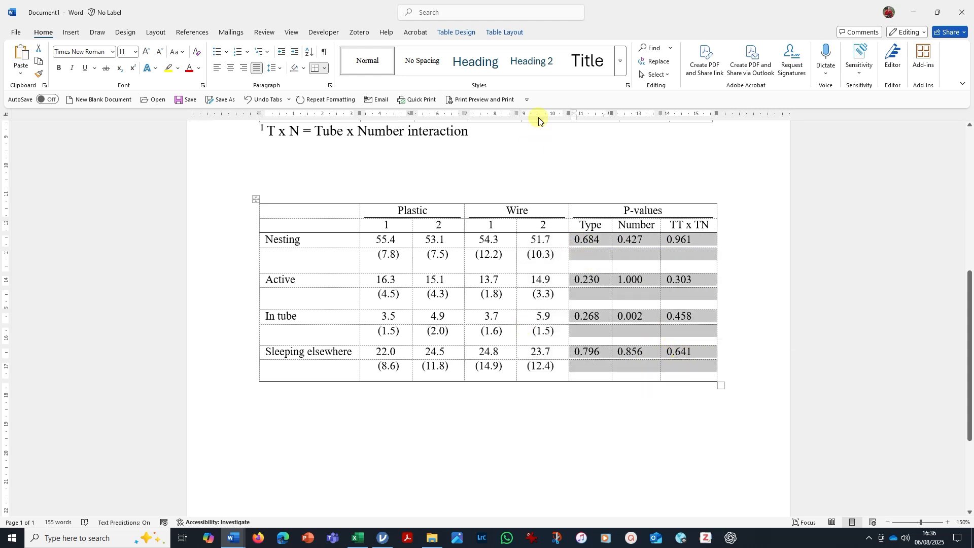
{"action": "left_click", "coordinate": [231, 68]}
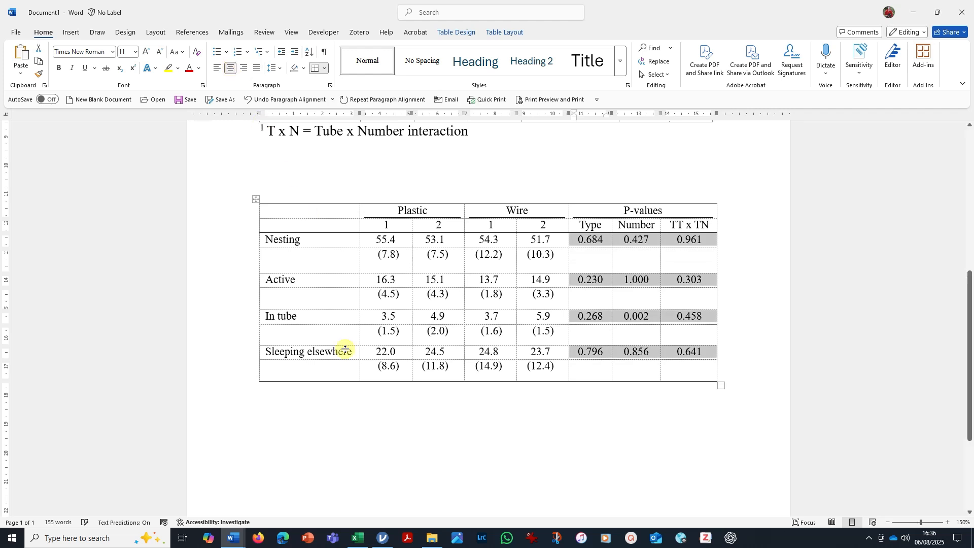
{"action": "left_click", "coordinate": [576, 497]}
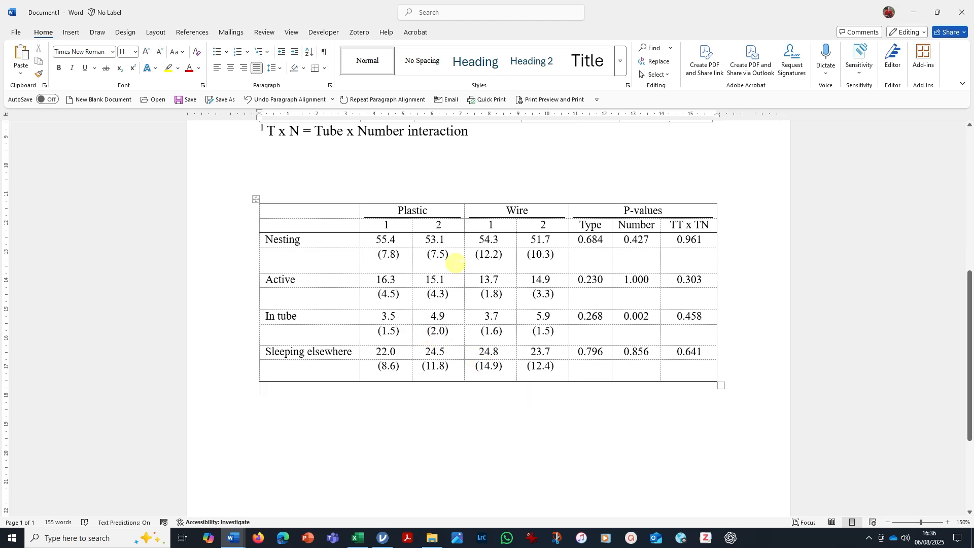
Copy the example table's title directly above the new table and remove the blank lines between title and table.
{"action": "scroll", "coordinate": [391, 244], "scroll_direction": "up", "scroll_amount": 5}
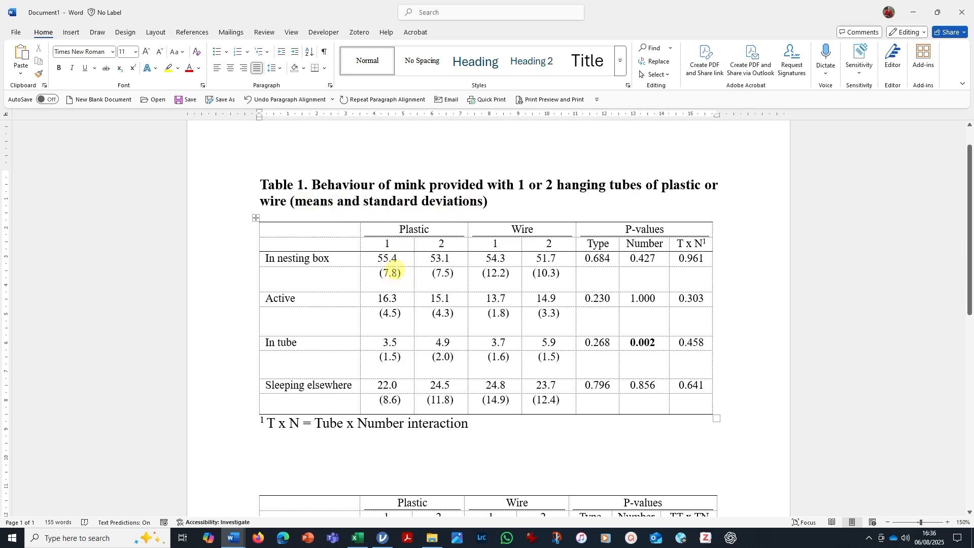
{"action": "scroll", "coordinate": [410, 188], "scroll_direction": "down", "scroll_amount": 1}
{"action": "scroll", "coordinate": [428, 175], "scroll_direction": "up", "scroll_amount": 1}
{"action": "left_click_drag", "start_coordinate": [500, 200], "coordinate": [261, 170]}
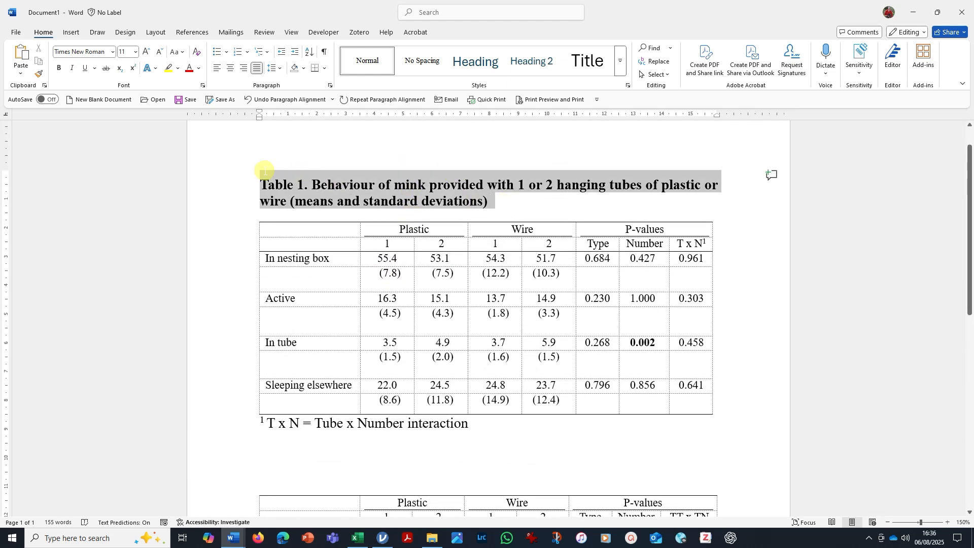
{"action": "key", "text": "ctrl+c"}
{"action": "left_click", "coordinate": [283, 490]}
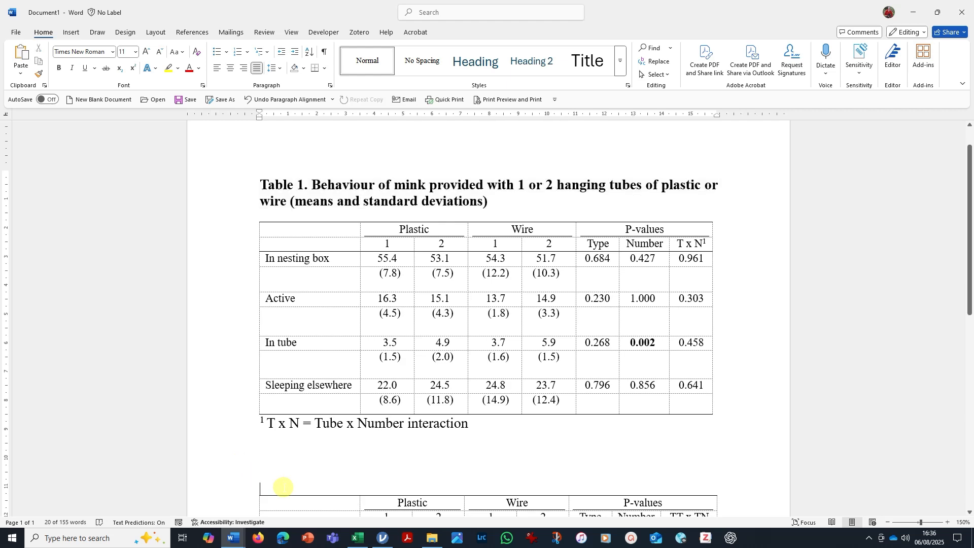
{"action": "key", "text": "ctrl+v"}
{"action": "scroll", "coordinate": [470, 303], "scroll_direction": "down", "scroll_amount": 3}
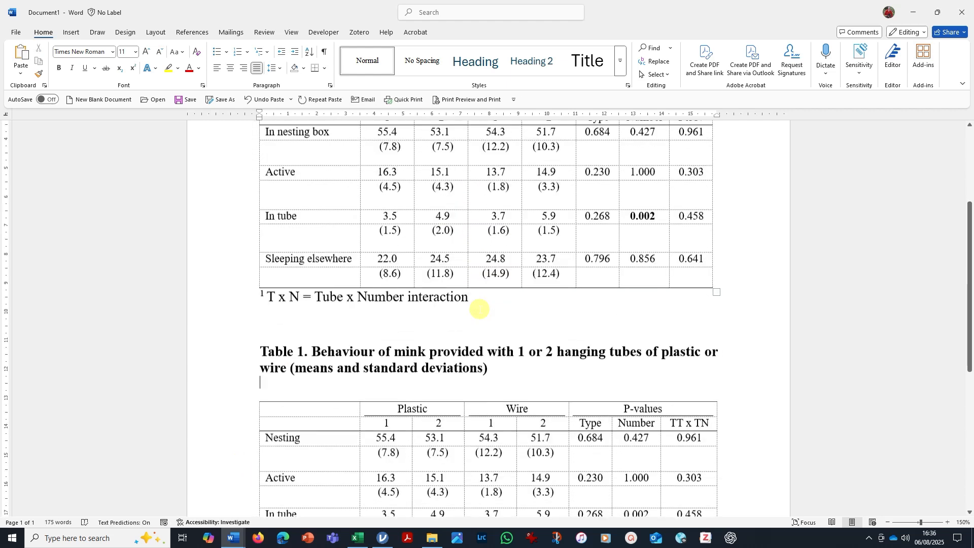
{"action": "key", "text": "Delete"}
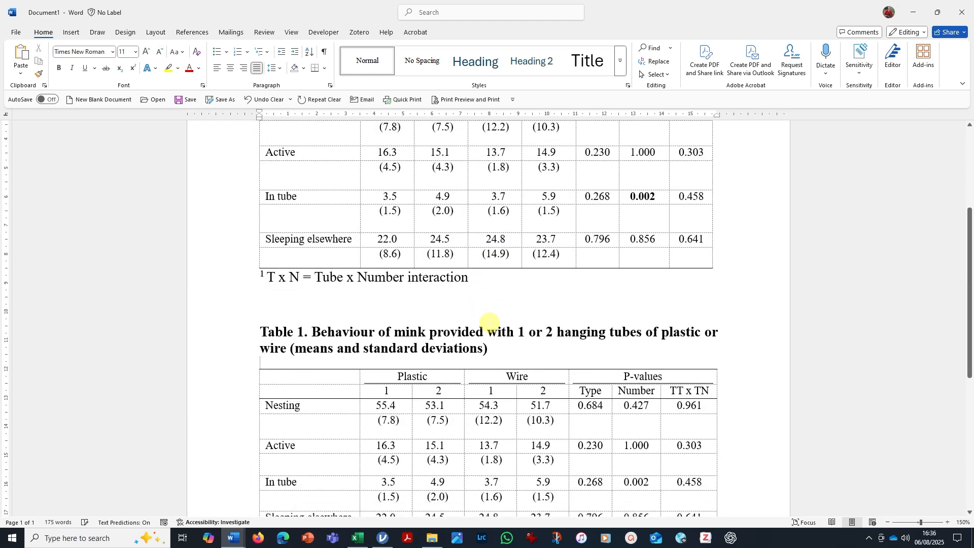
{"action": "key", "text": "BackSpace"}
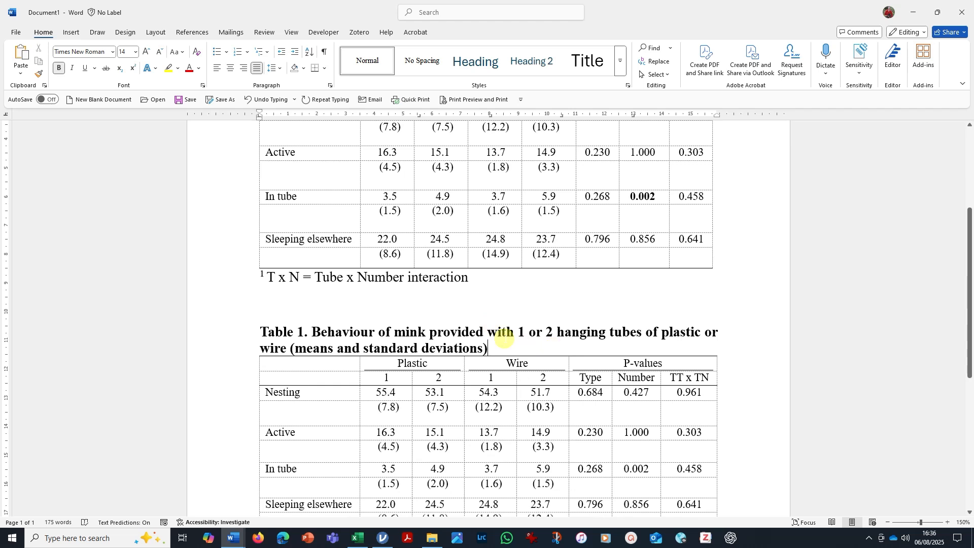
Add a superscript 1 footnote marker after the TT x TN column heading in the new table.
{"action": "scroll", "coordinate": [490, 325], "scroll_direction": "down", "scroll_amount": 2}
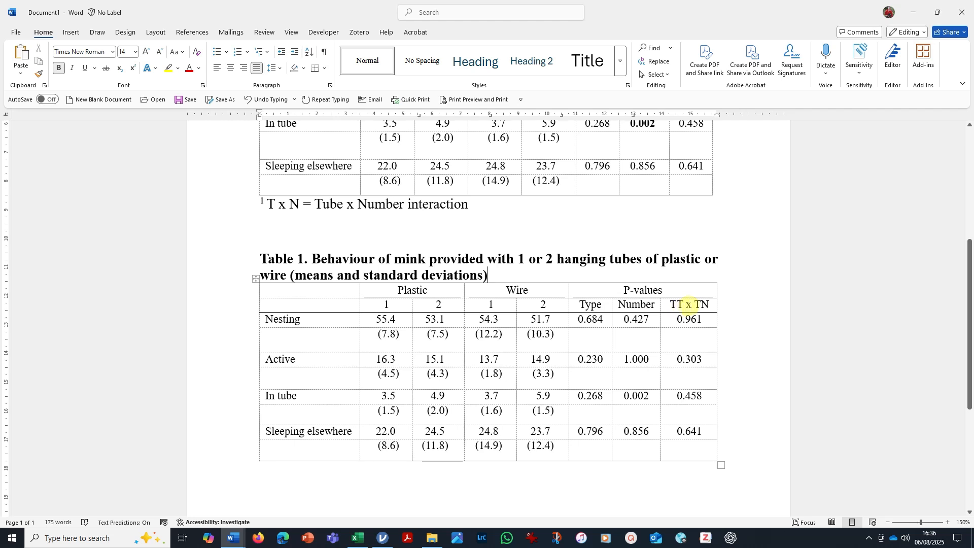
{"action": "triple_click", "coordinate": [705, 303]}
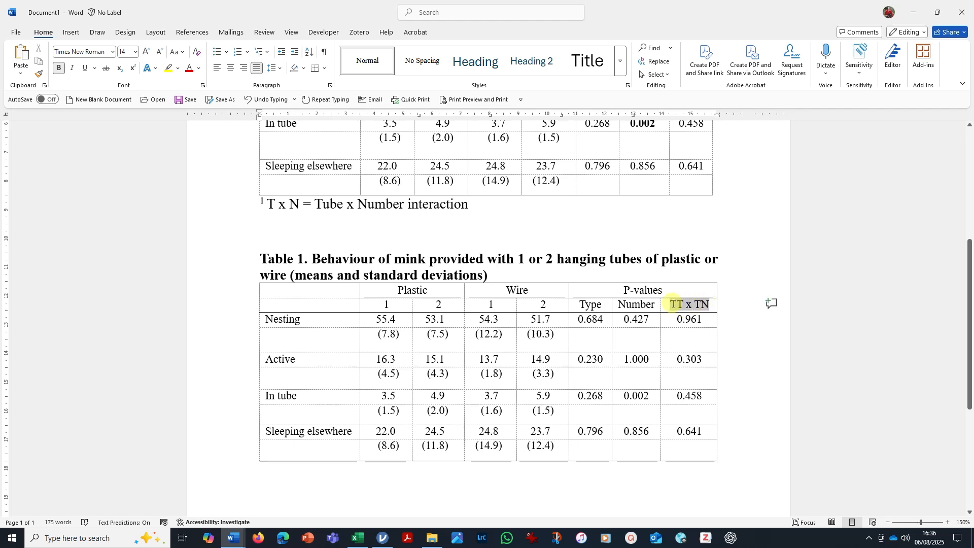
{"action": "left_click", "coordinate": [710, 304]}
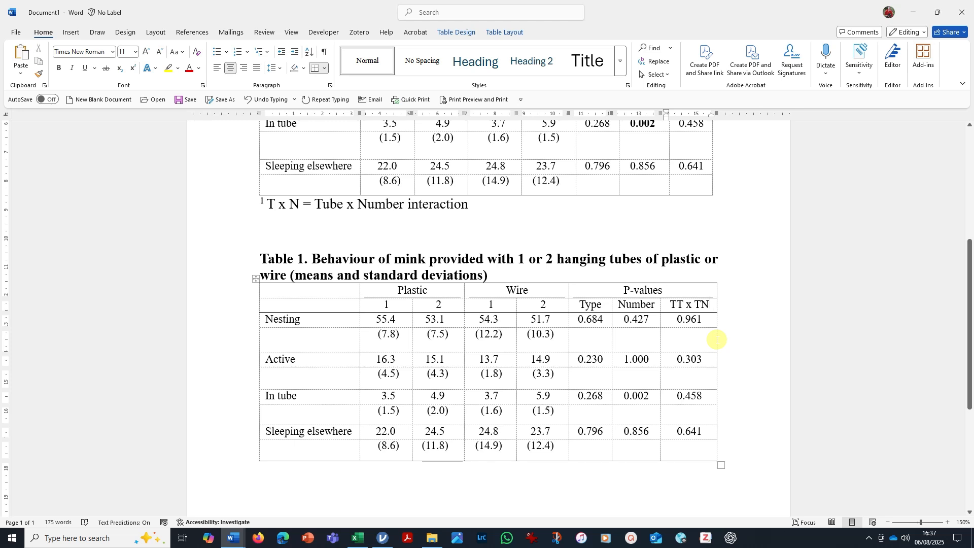
{"action": "type", "text": "1"}
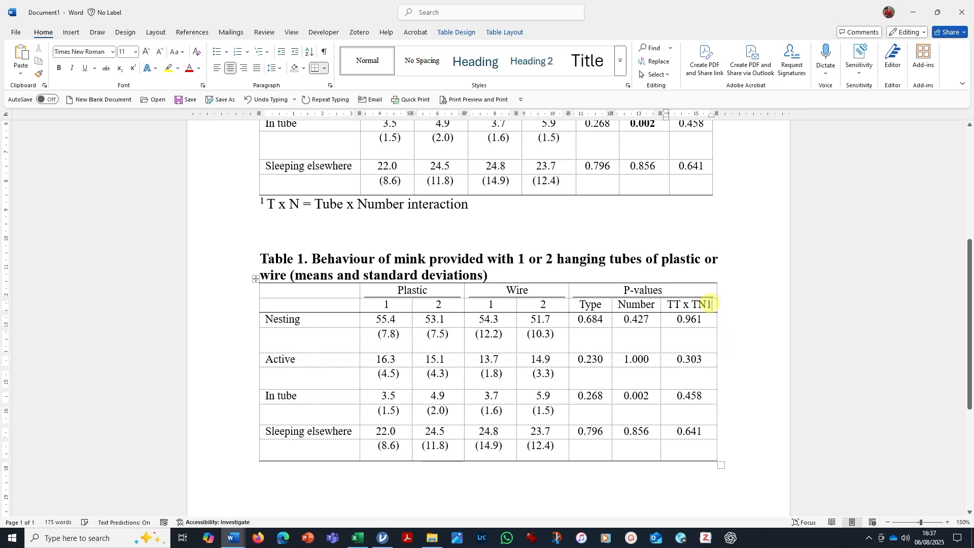
{"action": "left_click_drag", "start_coordinate": [708, 303], "coordinate": [707, 304]}
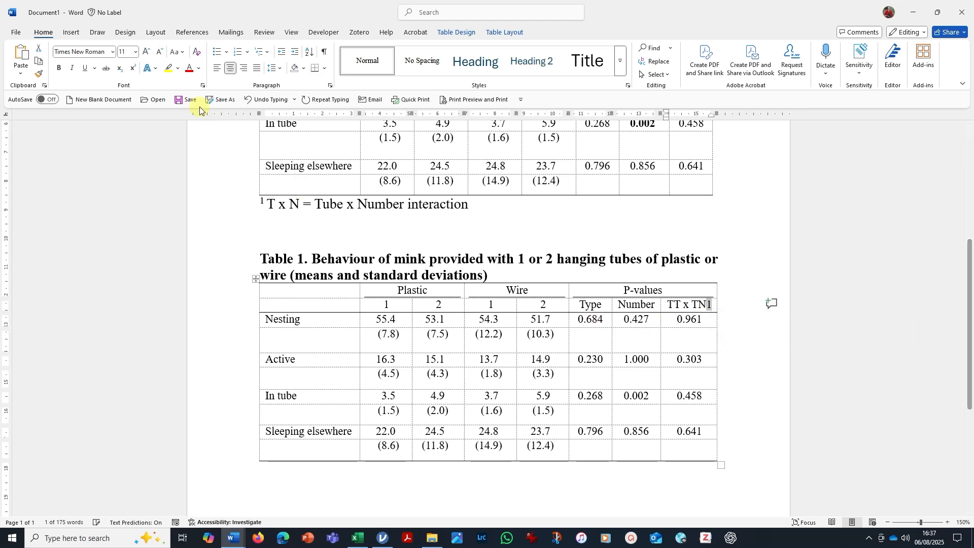
{"action": "left_click", "coordinate": [133, 68]}
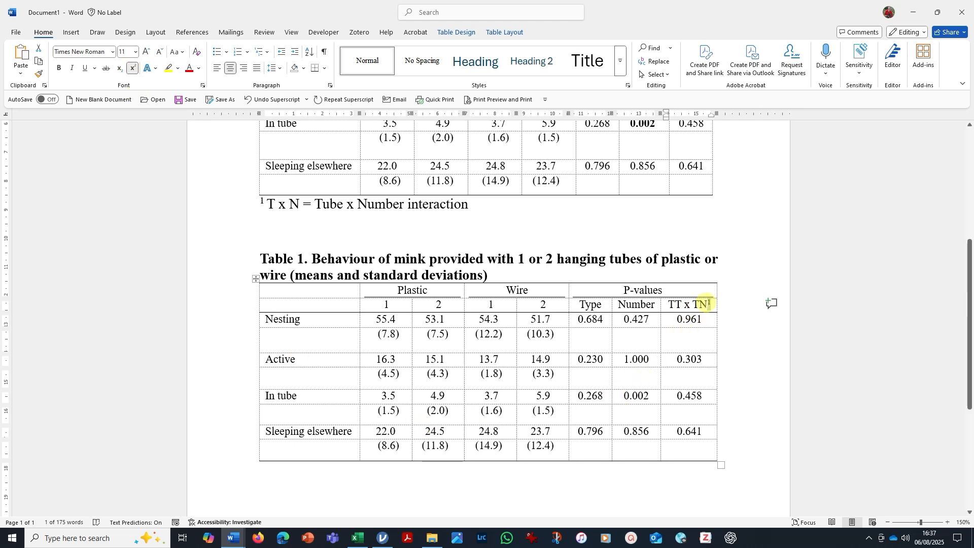
Start a footnote below the new table with a superscript 1 and the copied TT x TN label, removing the label's trailing marker.
{"action": "left_click", "coordinate": [316, 475]}
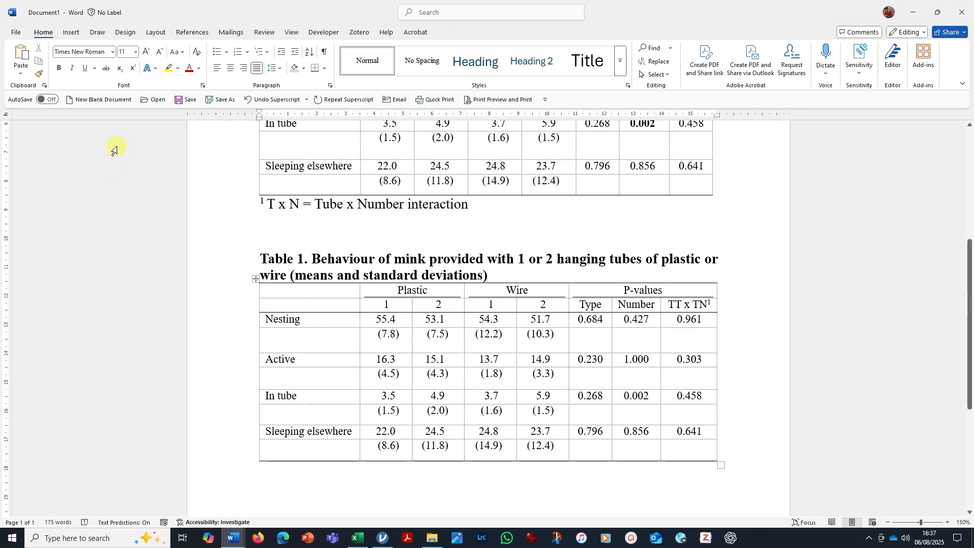
{"action": "type", "text": "1"}
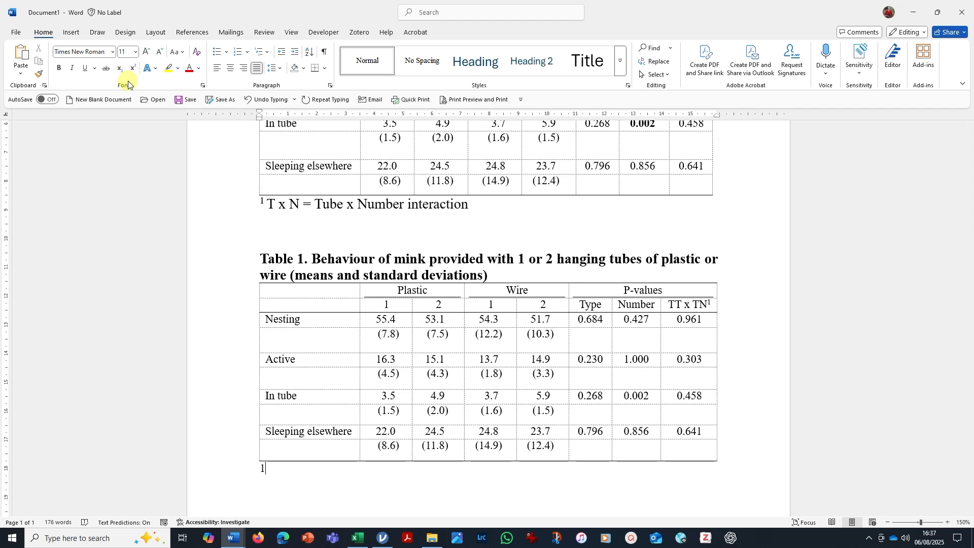
{"action": "left_click", "coordinate": [133, 71]}
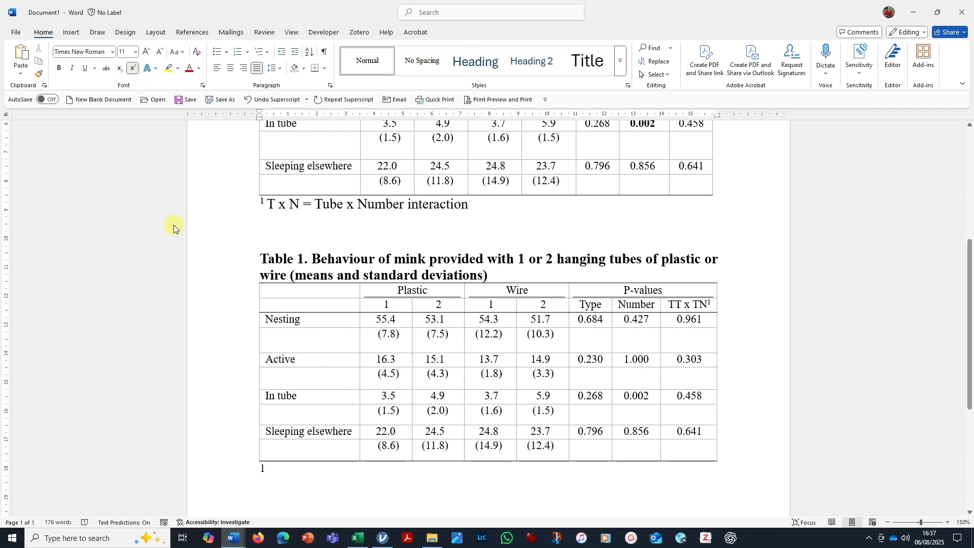
{"action": "left_click_drag", "start_coordinate": [705, 304], "coordinate": [666, 305]}
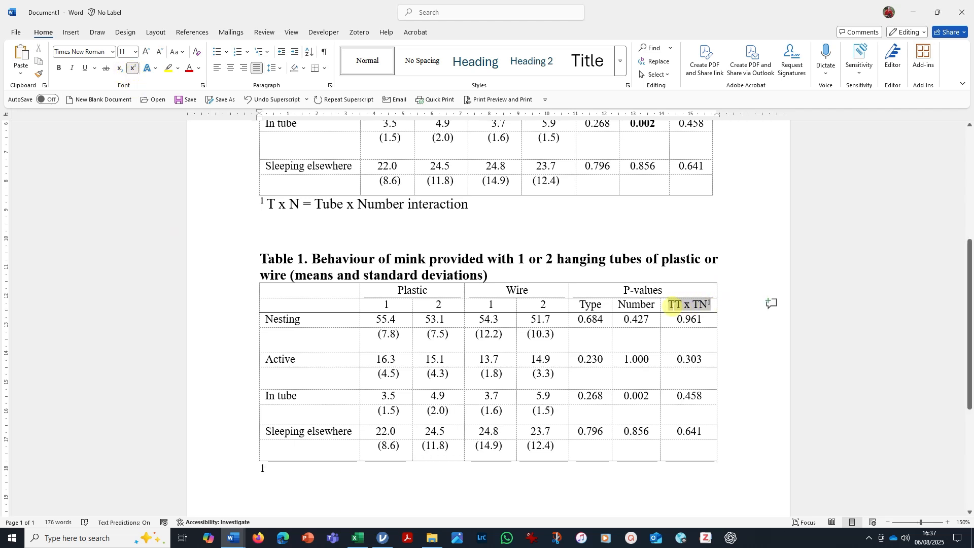
{"action": "key", "text": "ctrl+c"}
{"action": "left_click", "coordinate": [276, 479]}
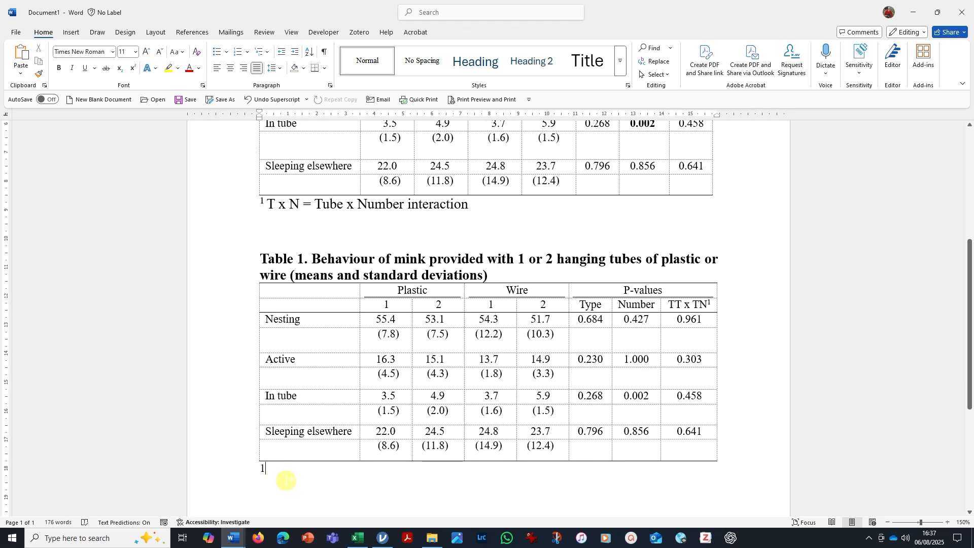
{"action": "key", "text": "ctrl+v"}
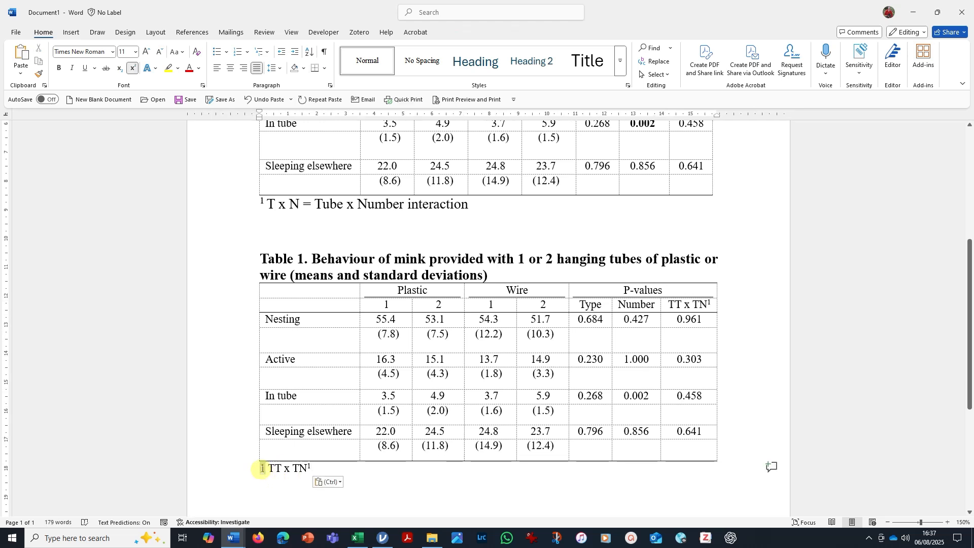
{"action": "left_click_drag", "start_coordinate": [261, 469], "coordinate": [259, 469]}
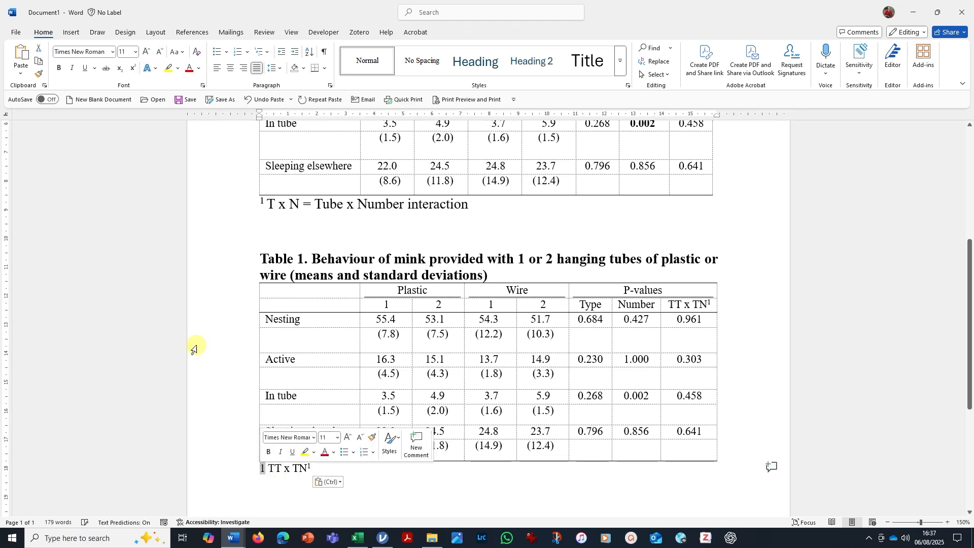
{"action": "left_click", "coordinate": [131, 74]}
{"action": "left_click", "coordinate": [325, 472]}
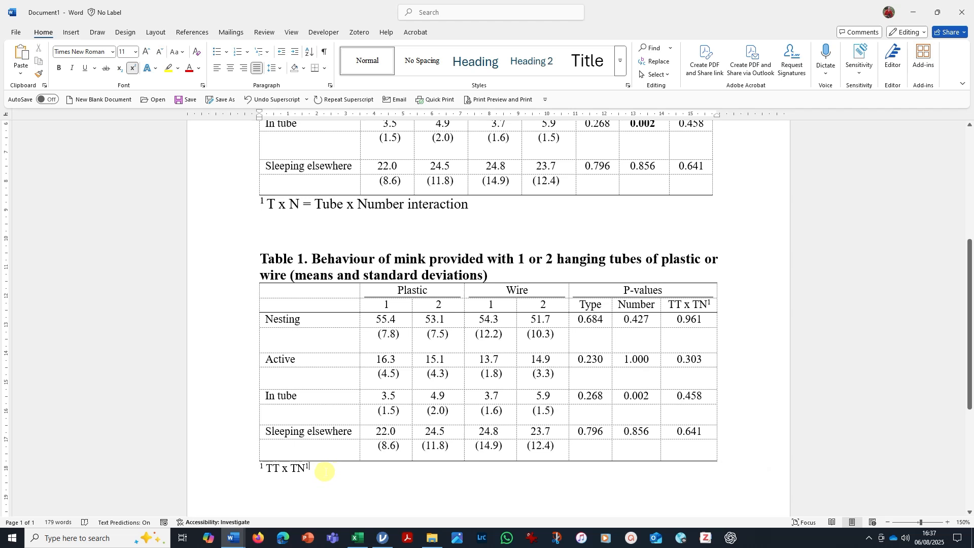
{"action": "key", "text": "BackSpace"}
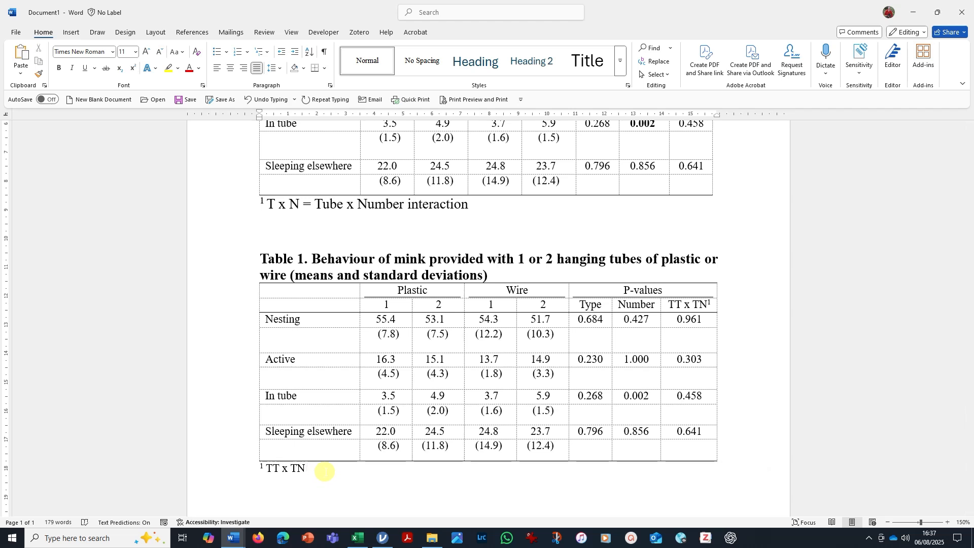
Complete the footnote with "is the interaction term between Tube Type and Tube Number".
{"action": "type", "text": "is the interacti"}
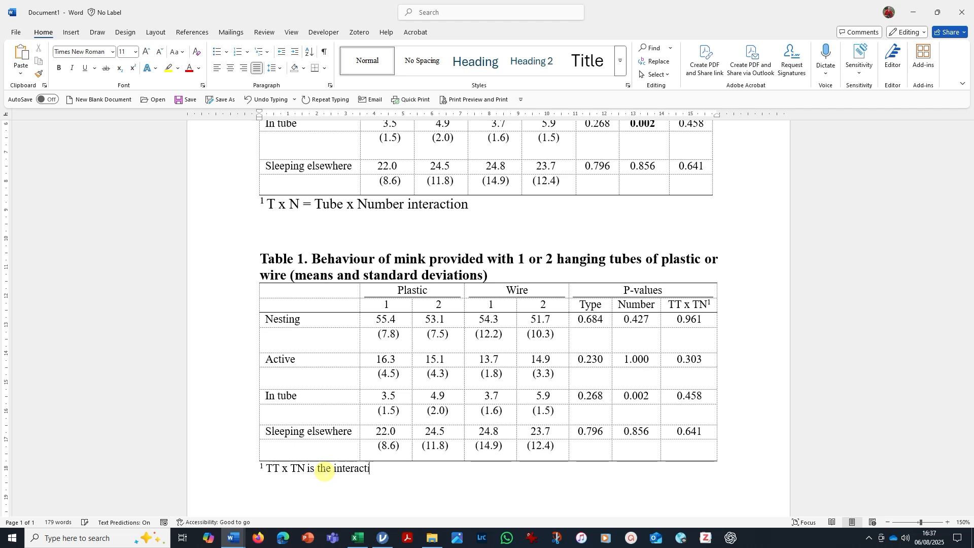
{"action": "type", "text": "on term between Tube"}
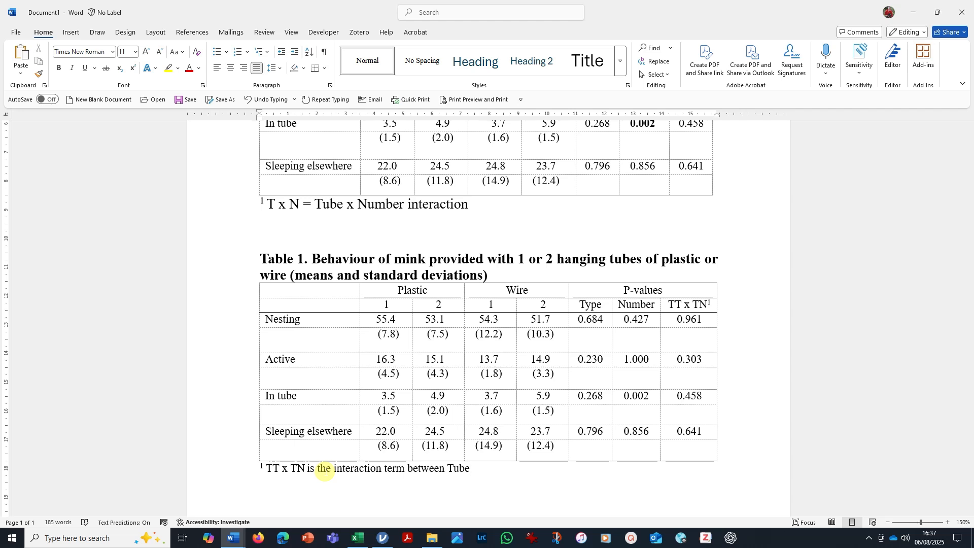
{"action": "type", "text": " Type and Tube Number"}
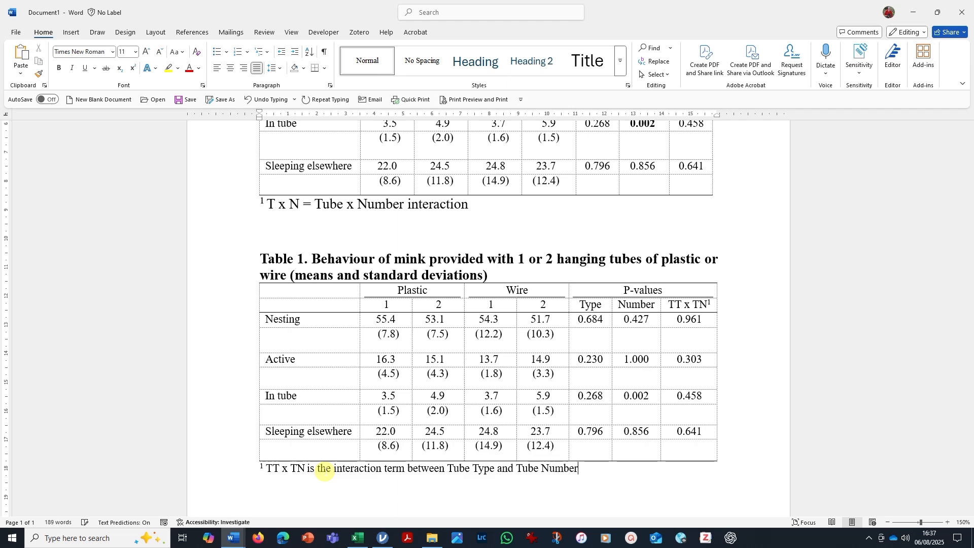
Insert blank lines between the example table's footnote and the new table's title.
{"action": "left_click", "coordinate": [361, 230]}
{"action": "key", "text": "Return"}
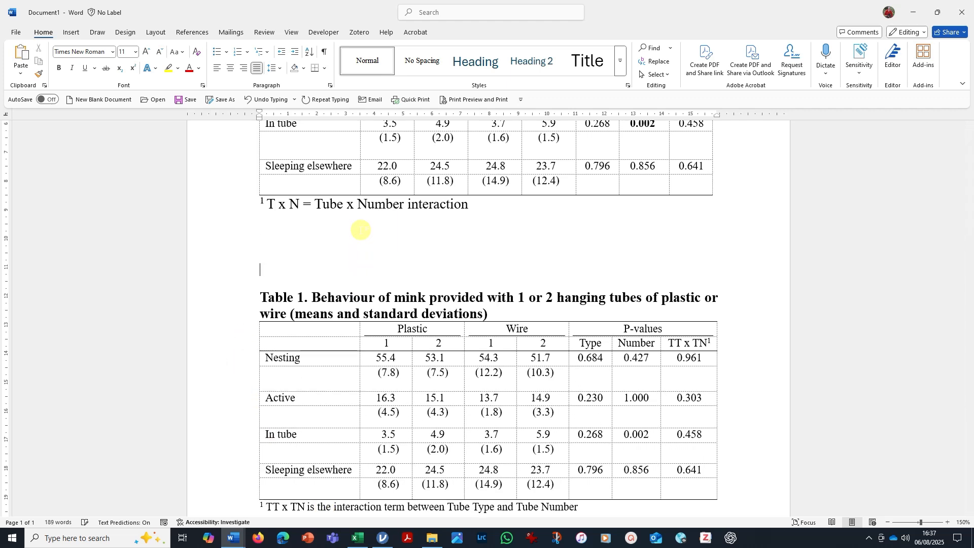
{"action": "key", "text": "Return"}
{"action": "scroll", "coordinate": [373, 221], "scroll_direction": "down", "scroll_amount": 3}
{"action": "left_click", "coordinate": [537, 383]}
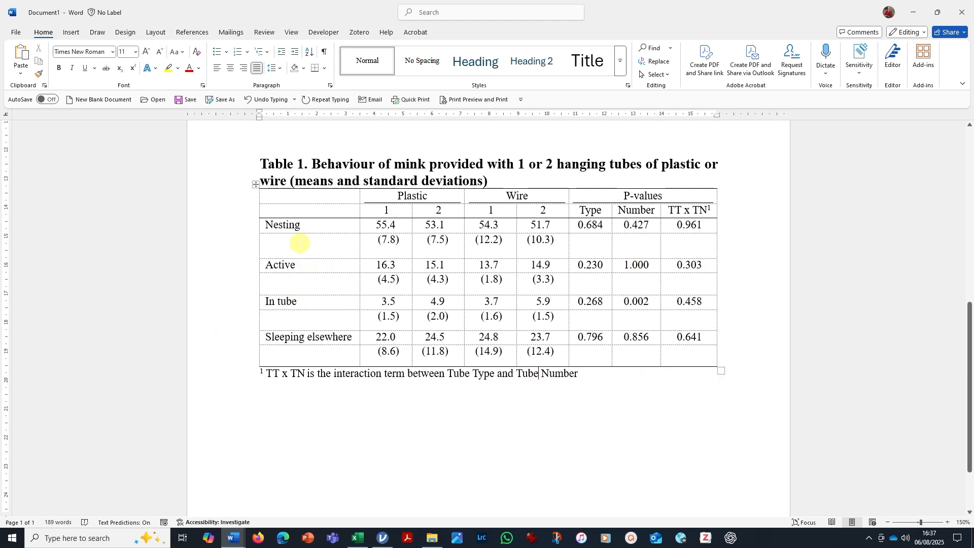
Hide the dashed gridlines so the new table shows only its real borders.
{"action": "left_click", "coordinate": [255, 187]}
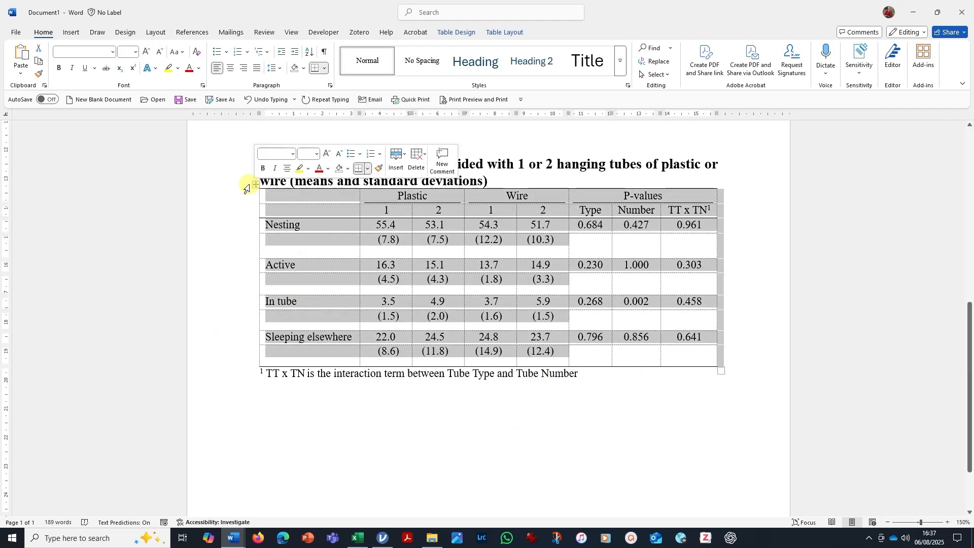
{"action": "left_click", "coordinate": [505, 32]}
{"action": "left_click", "coordinate": [49, 60]}
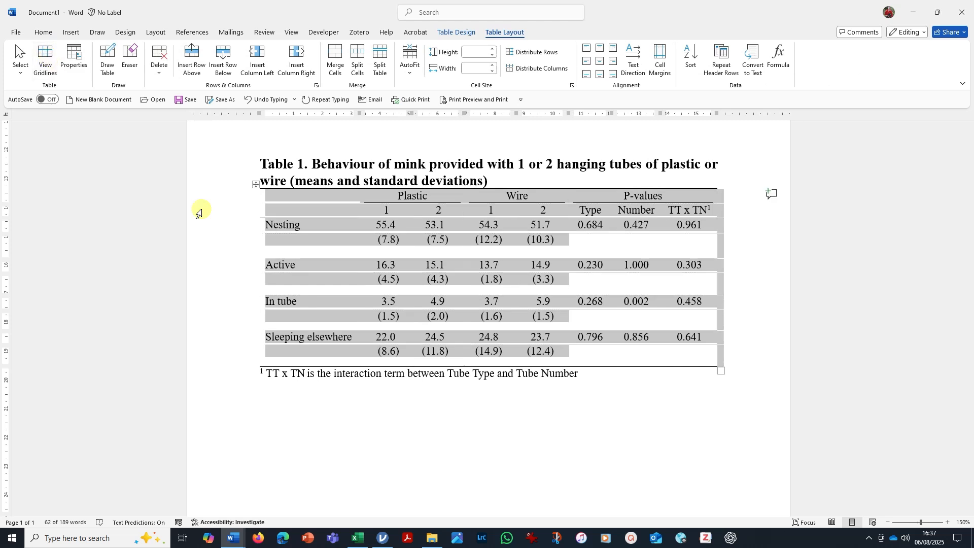
{"action": "left_click", "coordinate": [562, 391]}
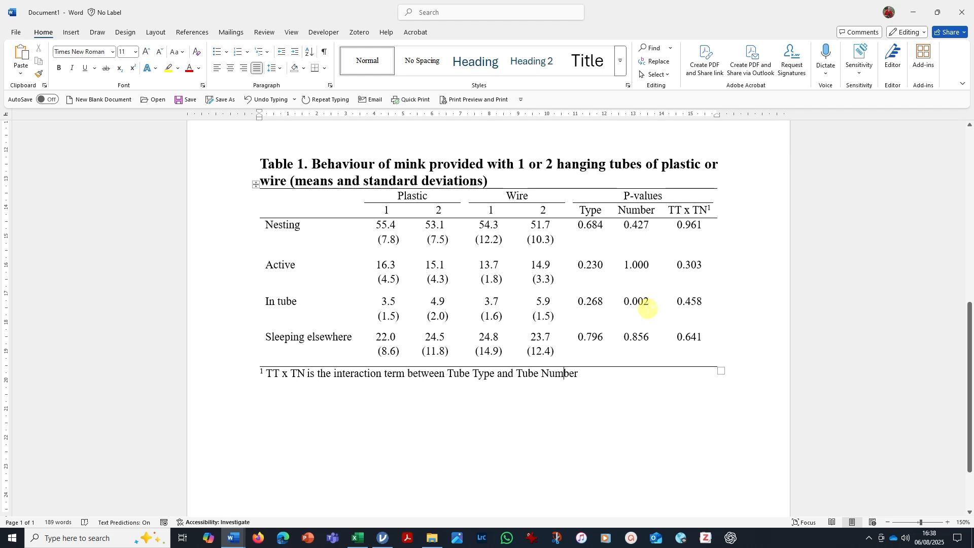
Make the In tube row's P-value for Number bold in the new table.
{"action": "left_click_drag", "start_coordinate": [649, 304], "coordinate": [618, 306]}
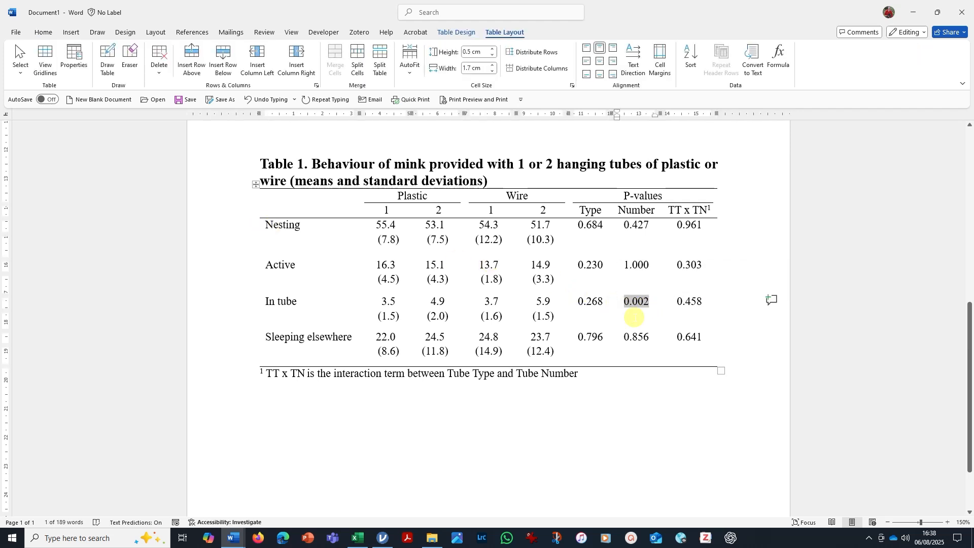
{"action": "left_click", "coordinate": [43, 32]}
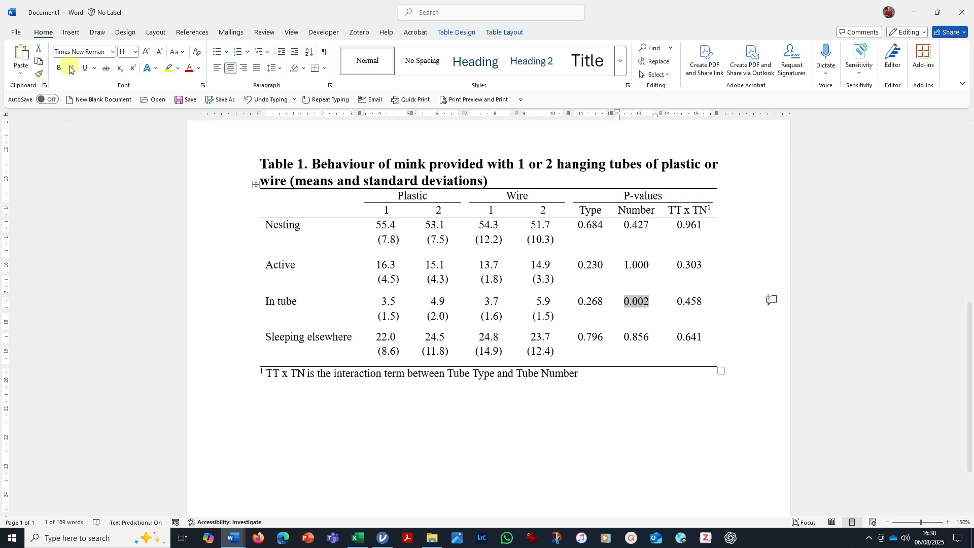
{"action": "left_click", "coordinate": [60, 68]}
{"action": "left_click", "coordinate": [529, 415]}
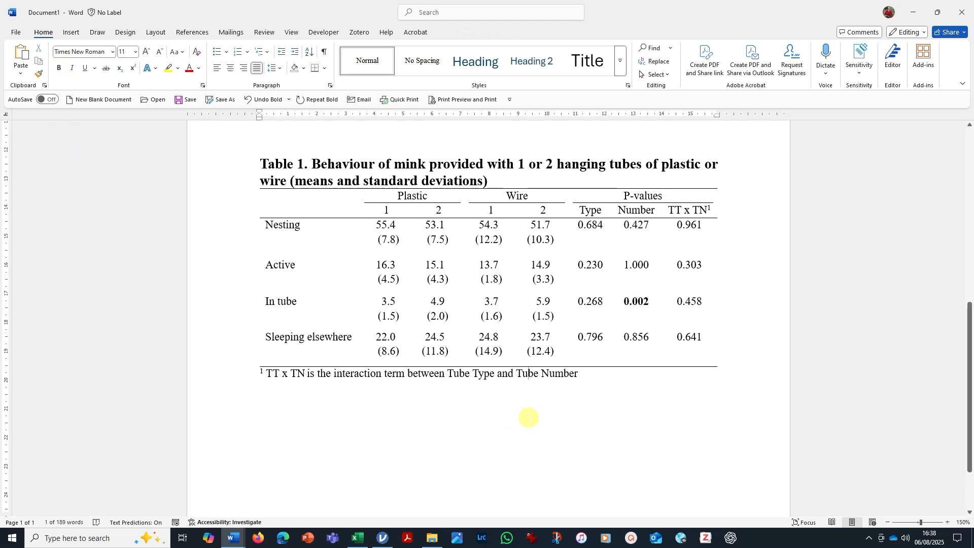